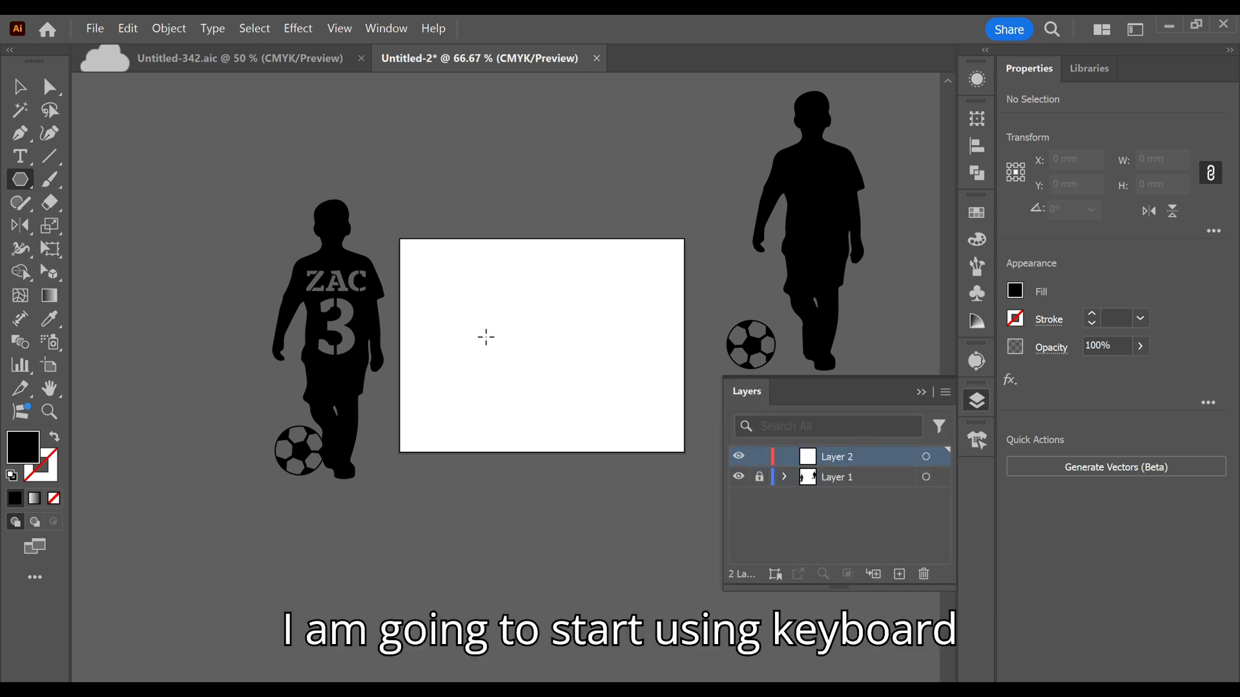
Draw a black hexagon about 77 mm wide and 68 mm high on the artboard
drag(485, 335, 501, 361)
scroll(500, 360, up, 3)
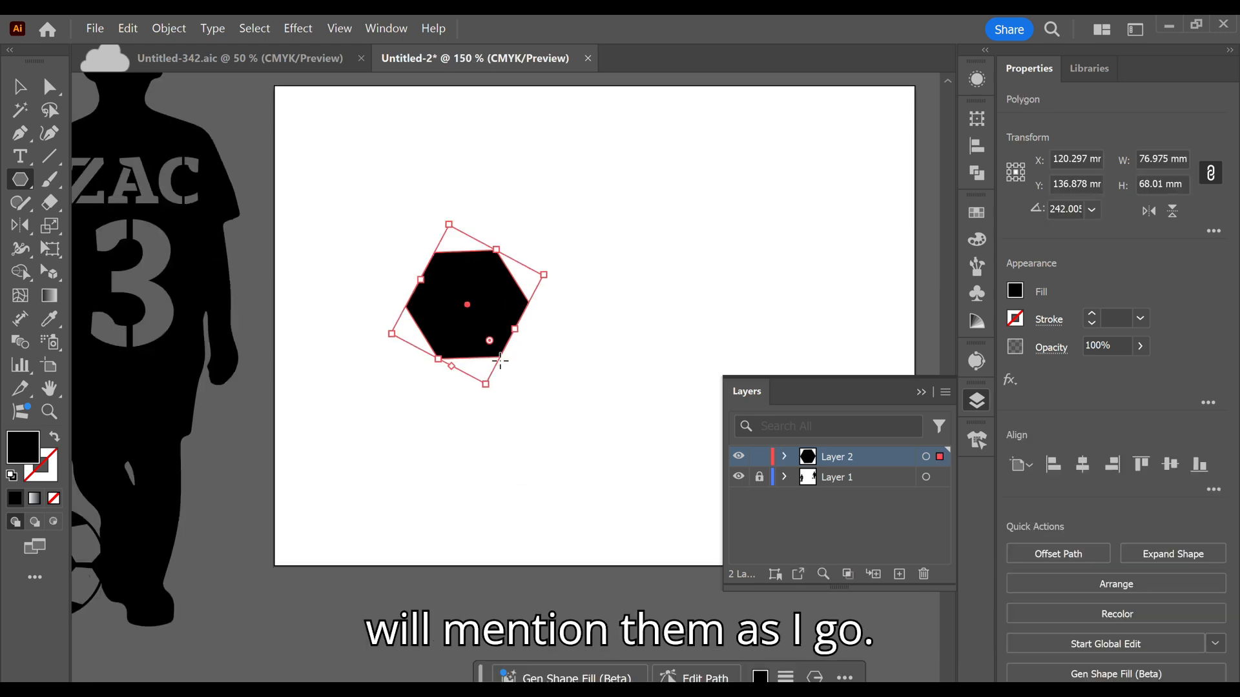
scroll(501, 361, down, 2)
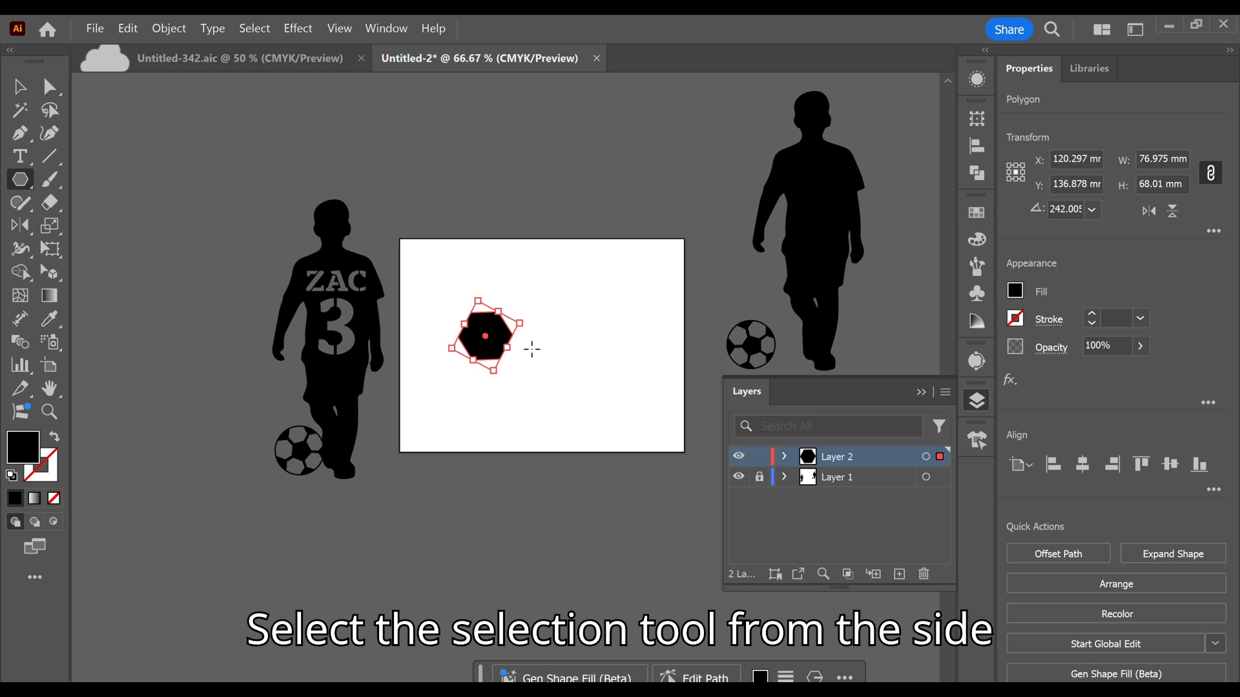
Make a radial repeat of the hexagon with 5 instances and a radius of about 65.5 mm, leaving gaps between the copies
key(v)
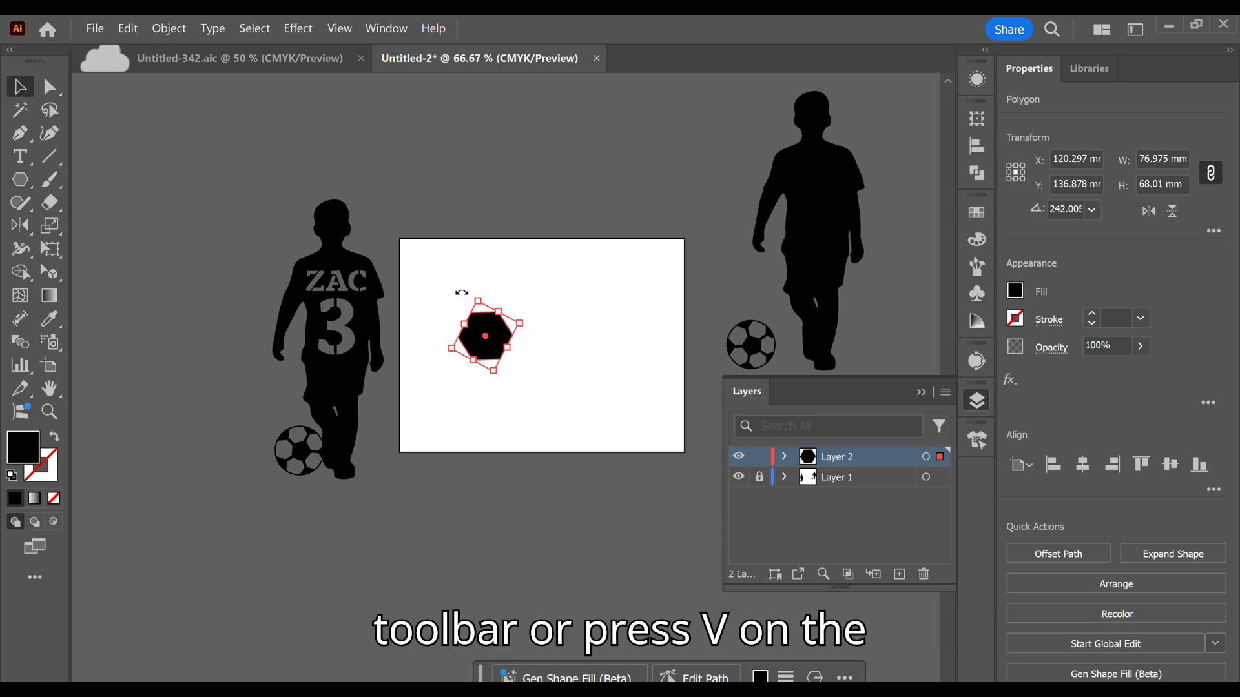
click(165, 29)
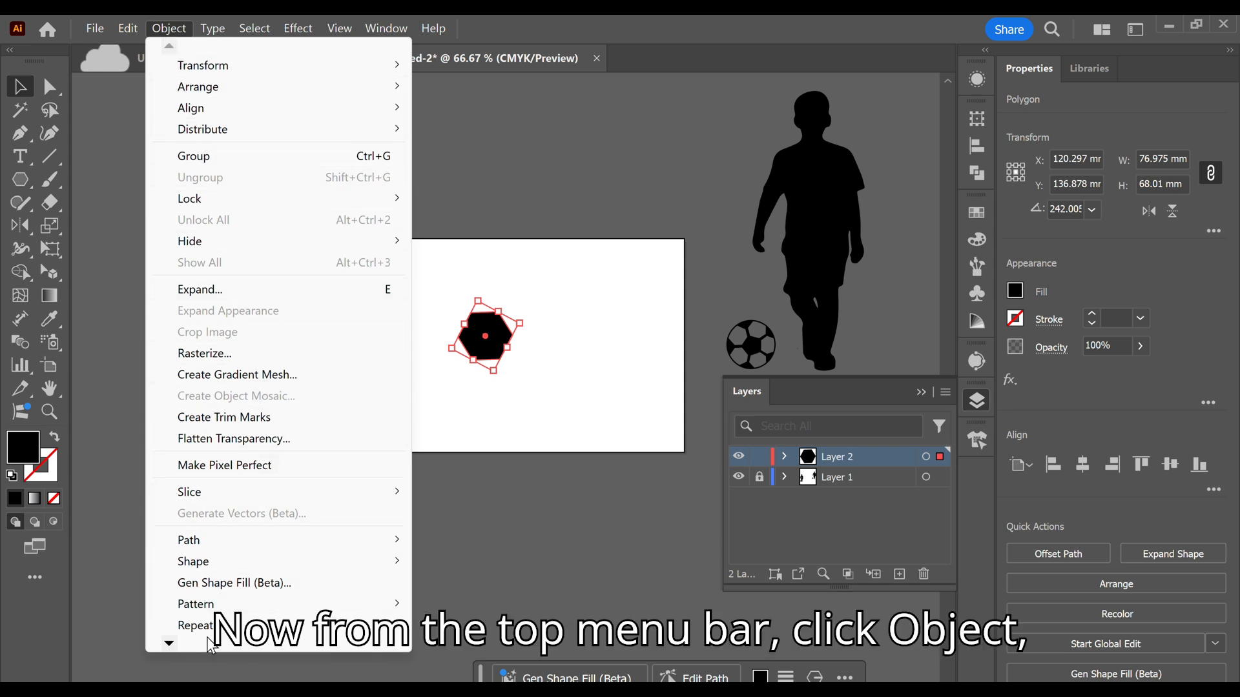
mouse_move(200, 632)
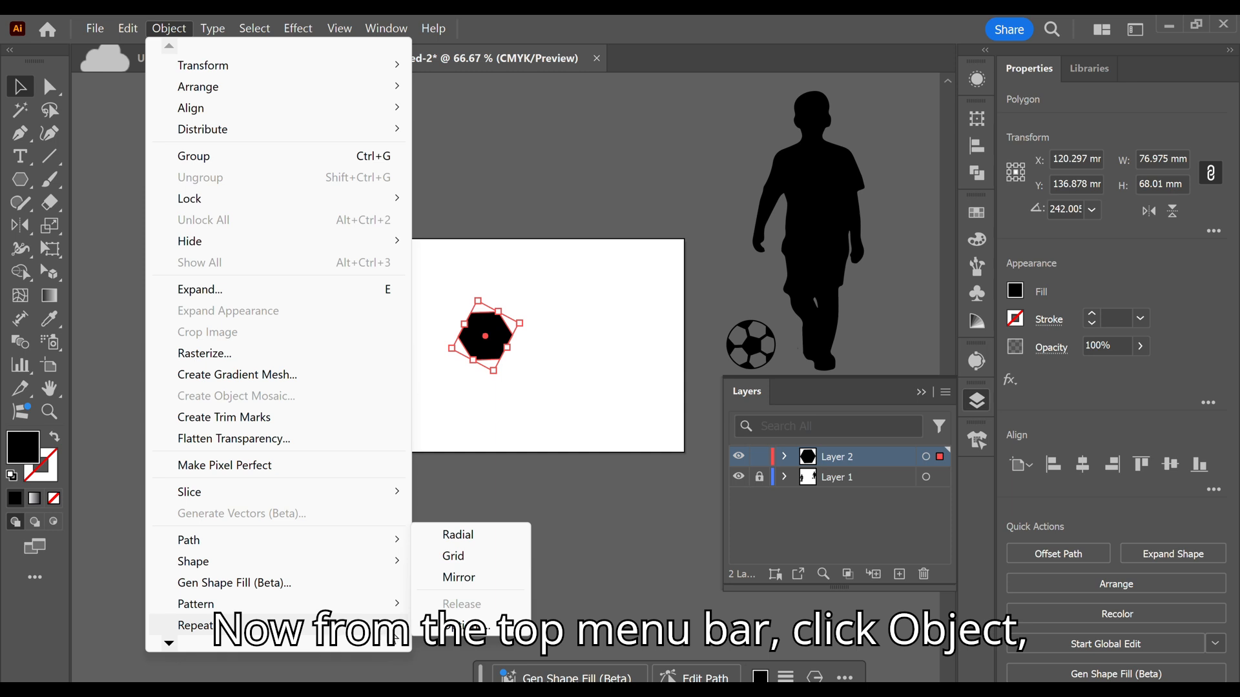
click(471, 532)
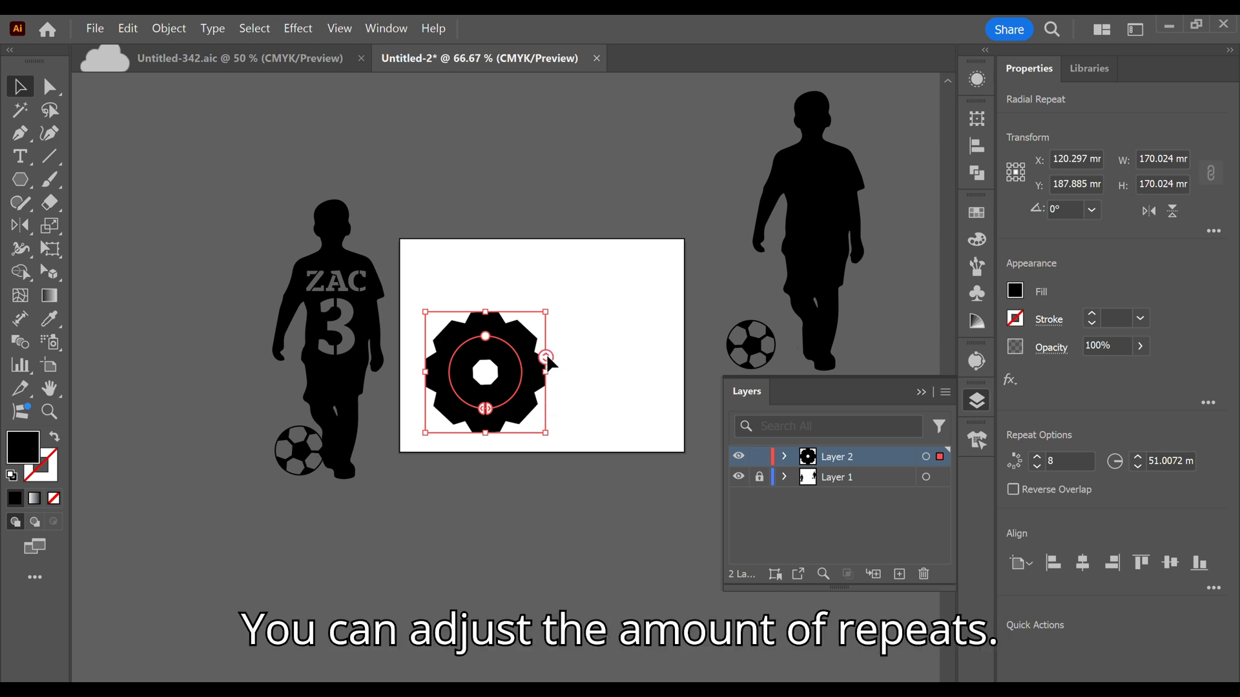
drag(546, 358, 552, 386)
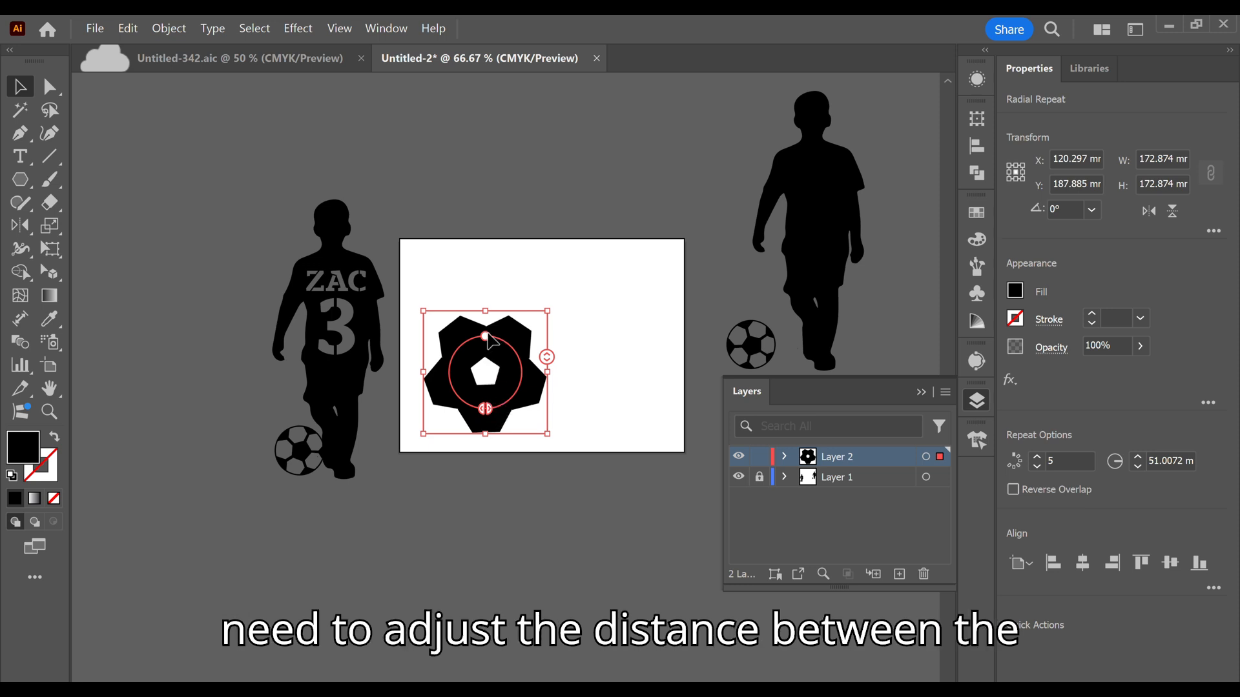
mouse_move(483, 334)
mouse_down()
mouse_move(490, 342)
mouse_move(486, 327)
mouse_up()
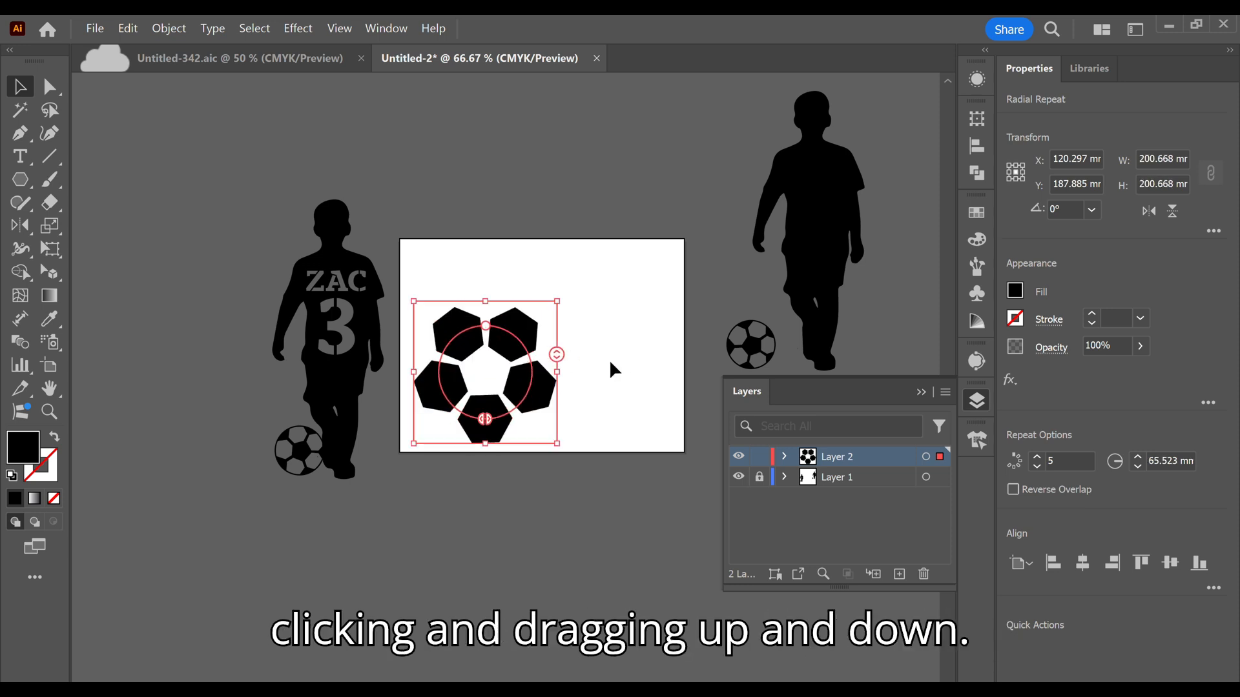
click(609, 359)
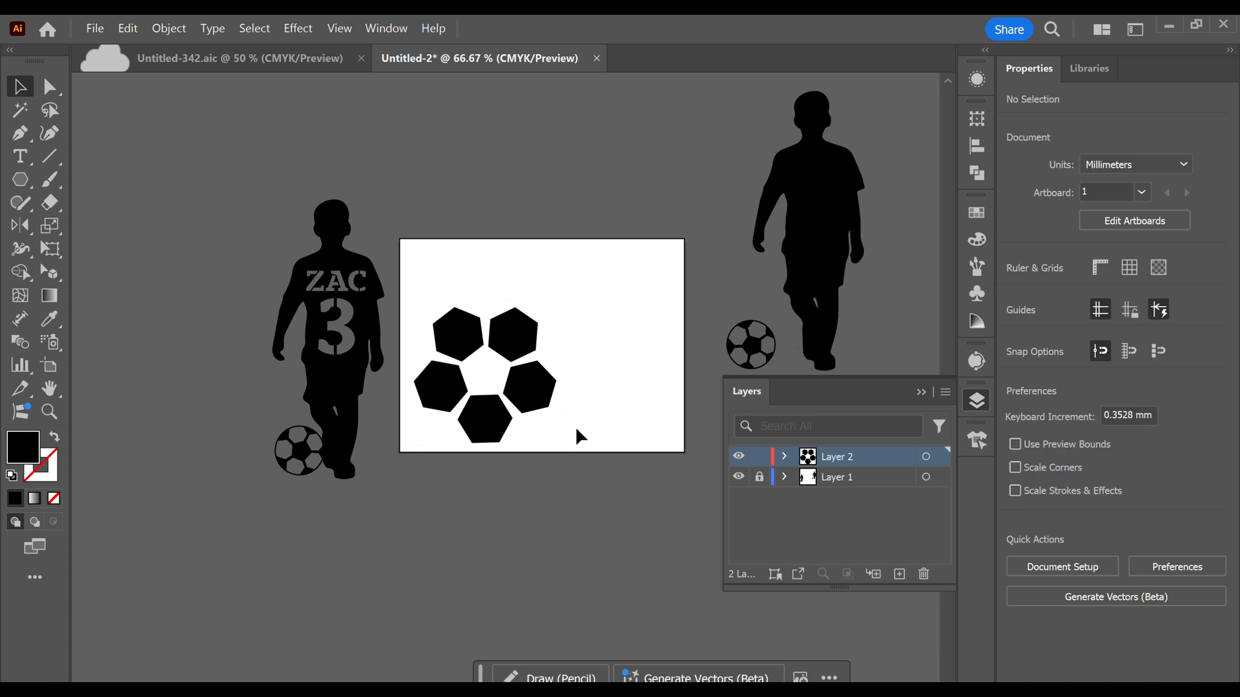
Expand the radial repeat's object and fill into separate shapes and move the resulting group to the middle of the artboard
click(531, 406)
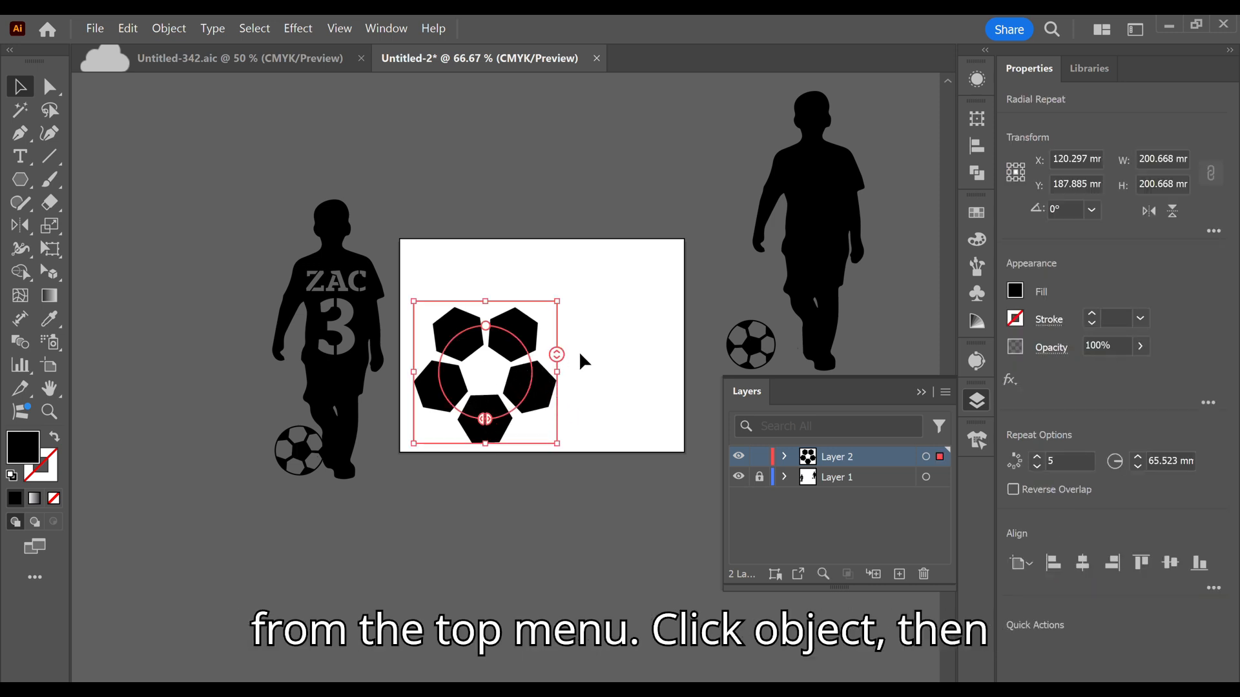
click(161, 29)
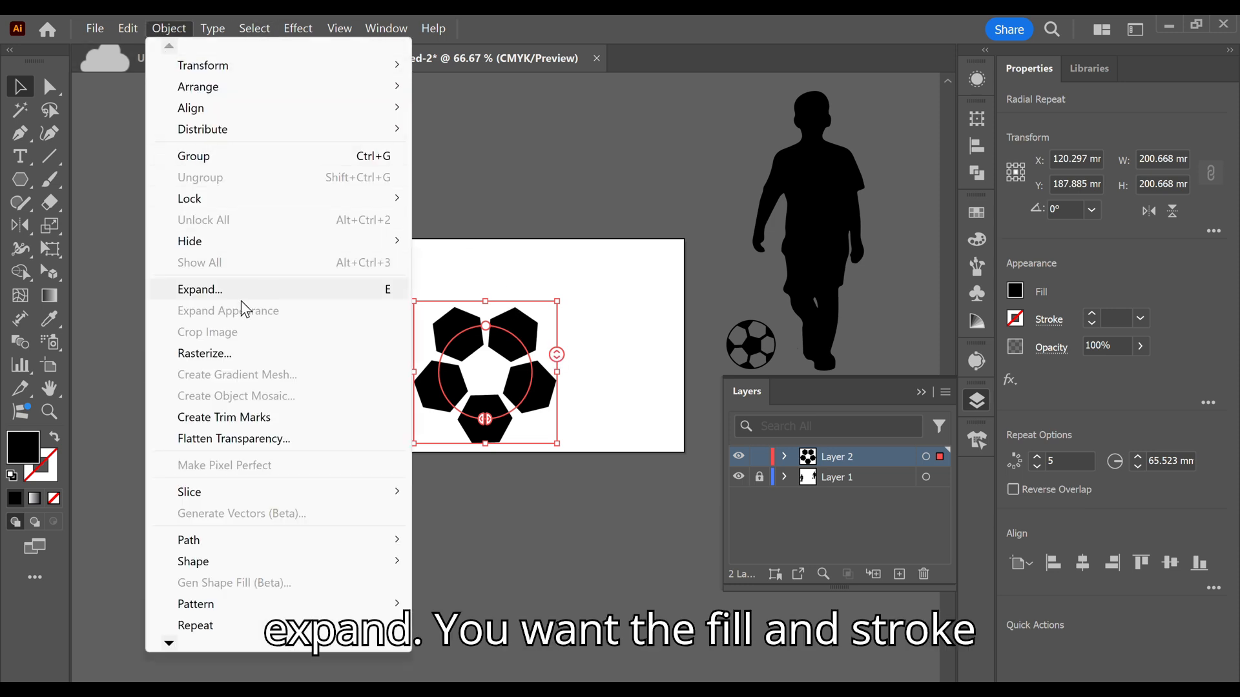
click(209, 290)
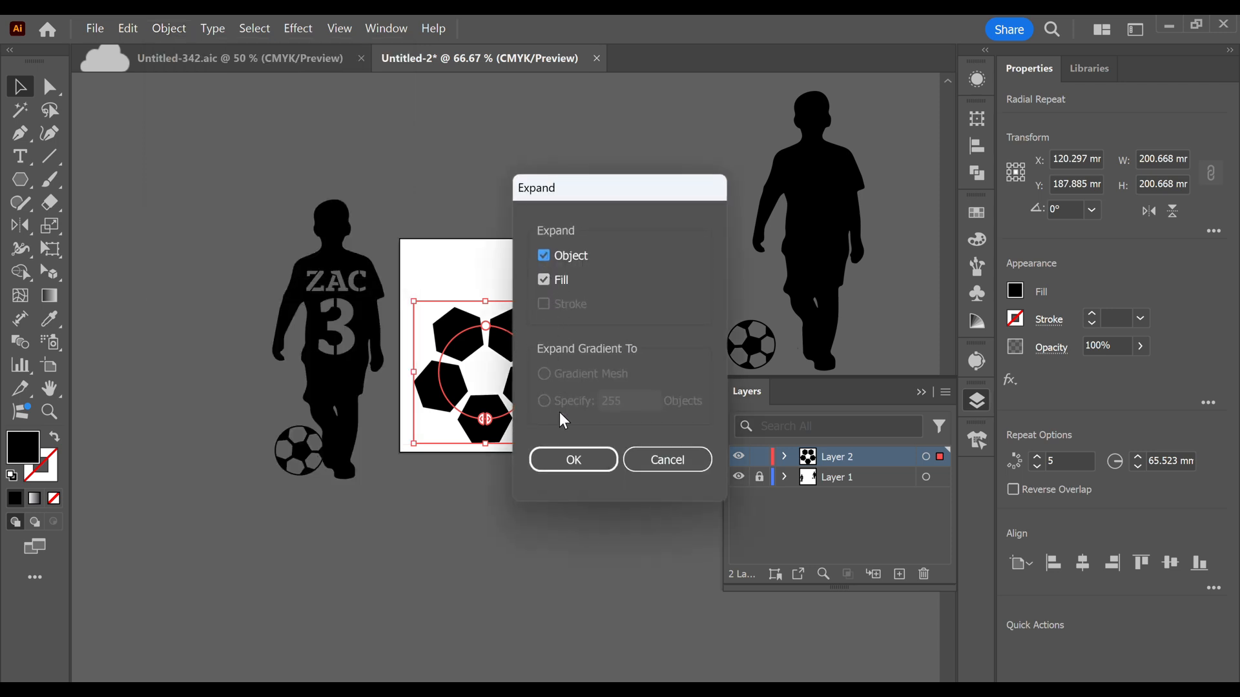
click(572, 458)
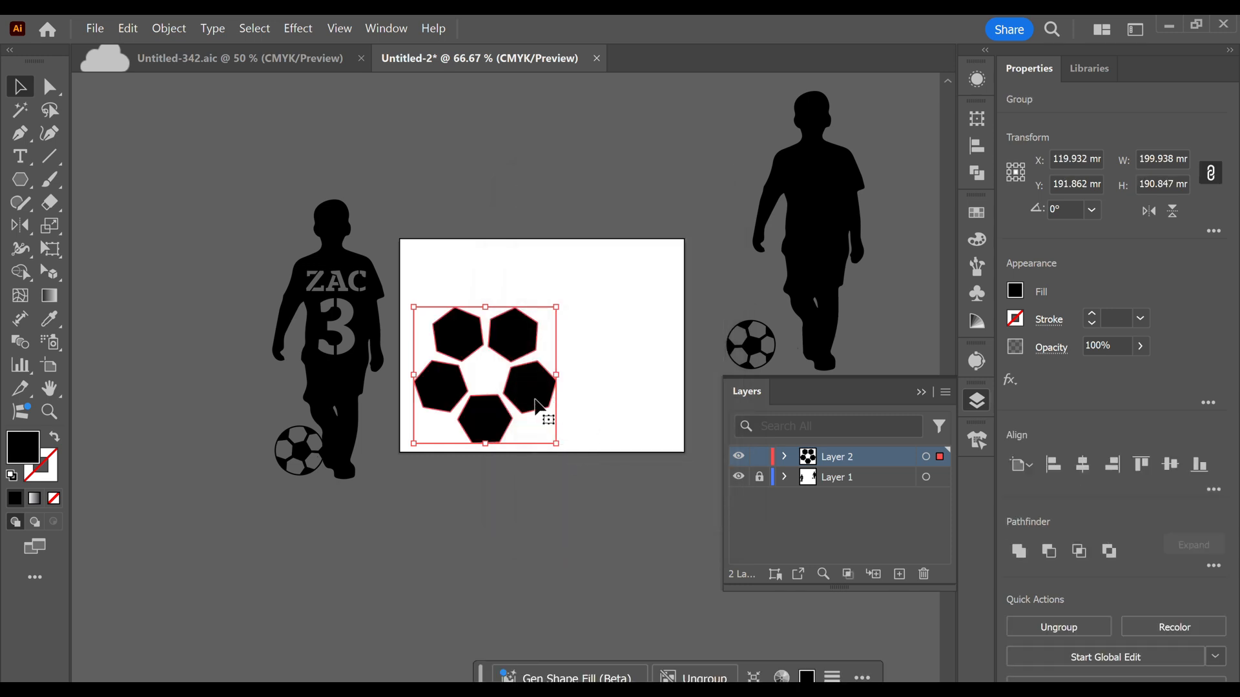
drag(541, 396, 589, 382)
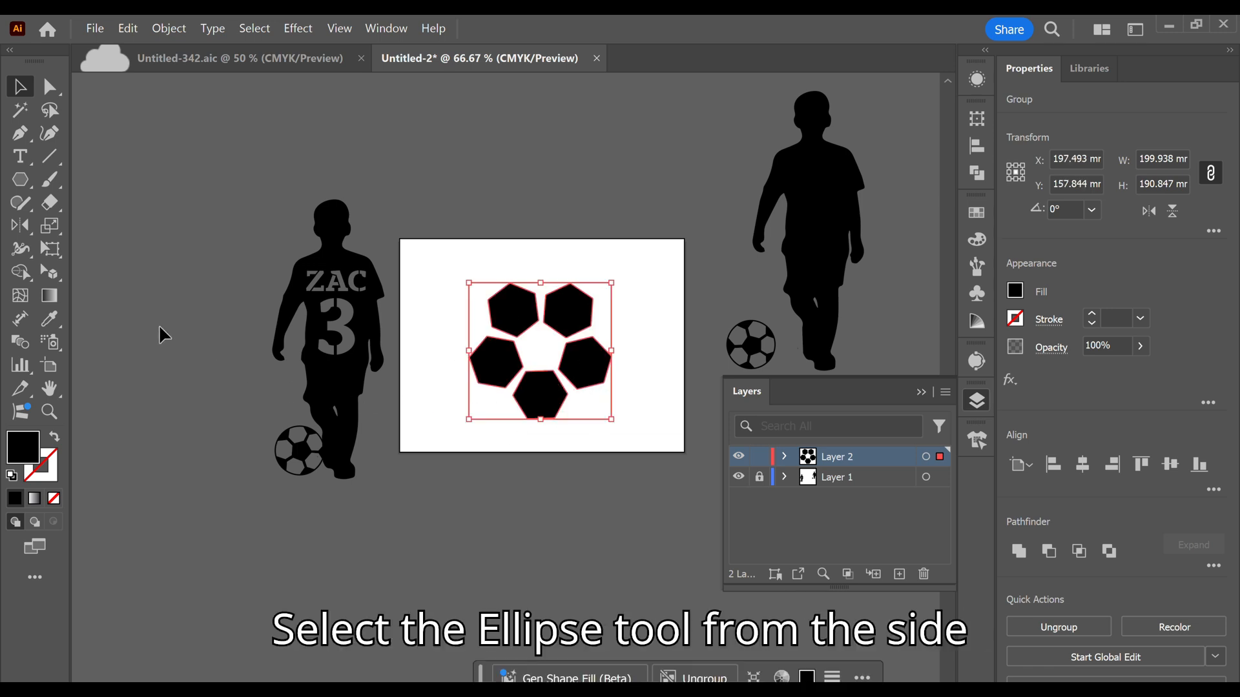
Draw a circle about 241 mm in diameter covering all five hexagons with the Ellipse tool
click(26, 183)
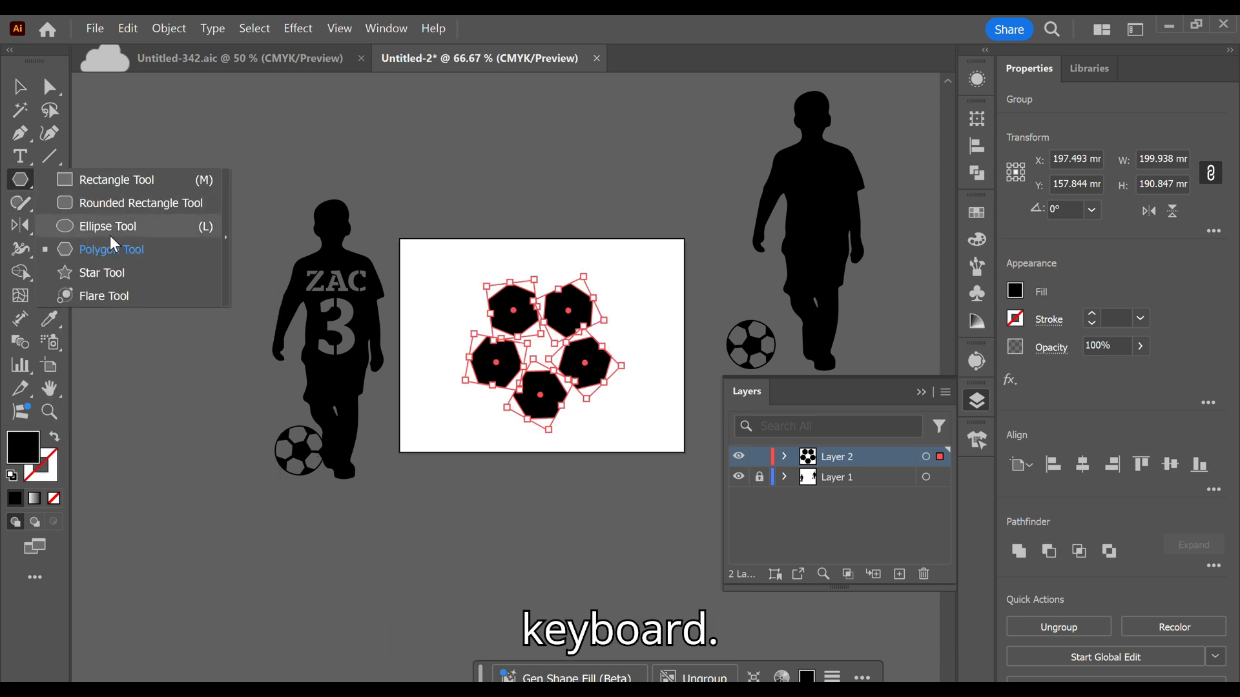
click(92, 225)
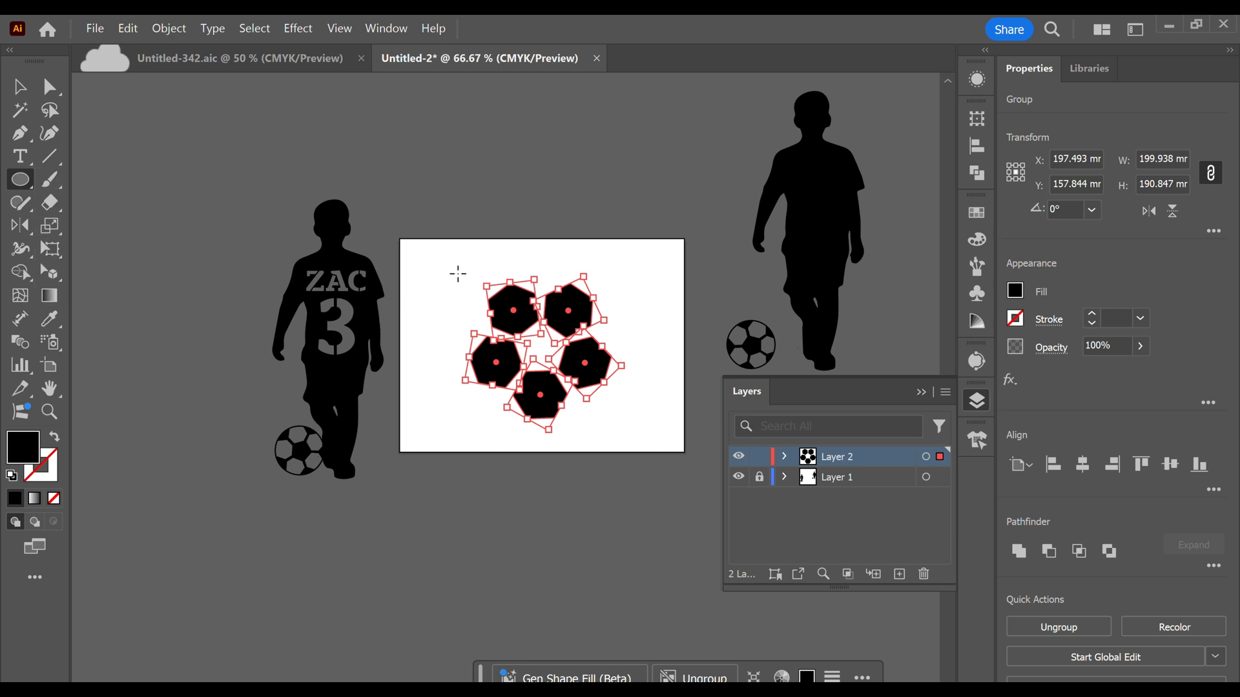
drag(457, 274, 603, 444)
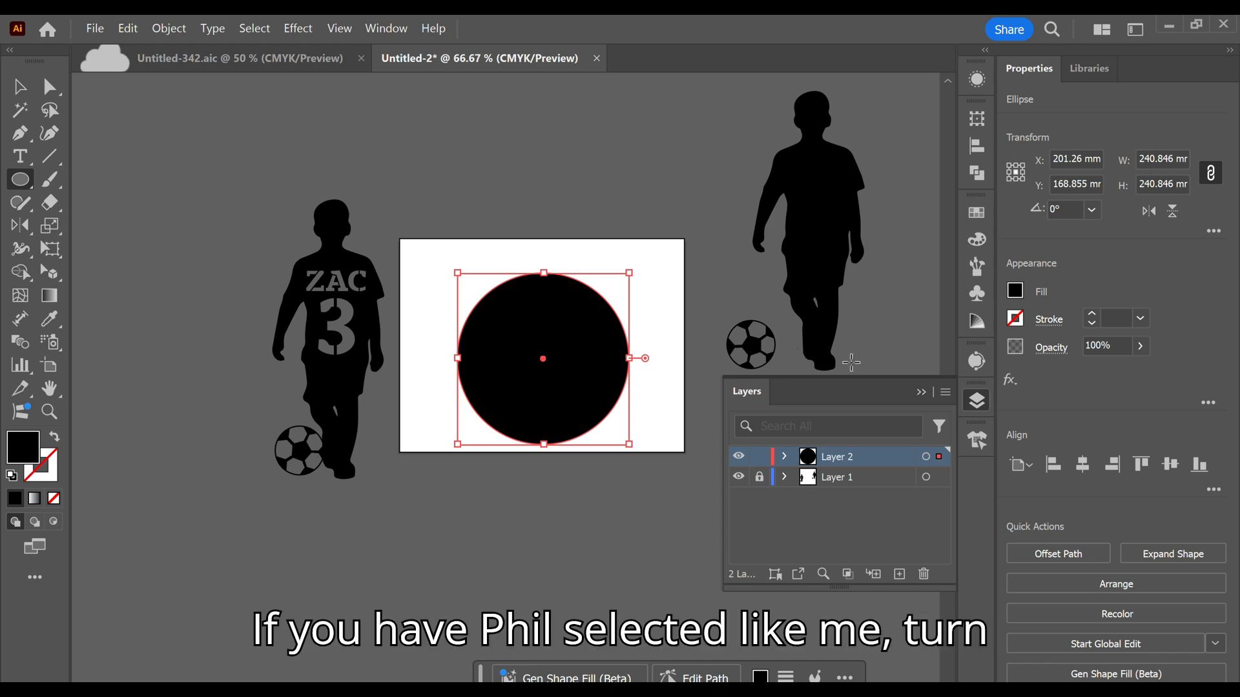
Remove the circle's fill and give it a red stroke
click(1013, 294)
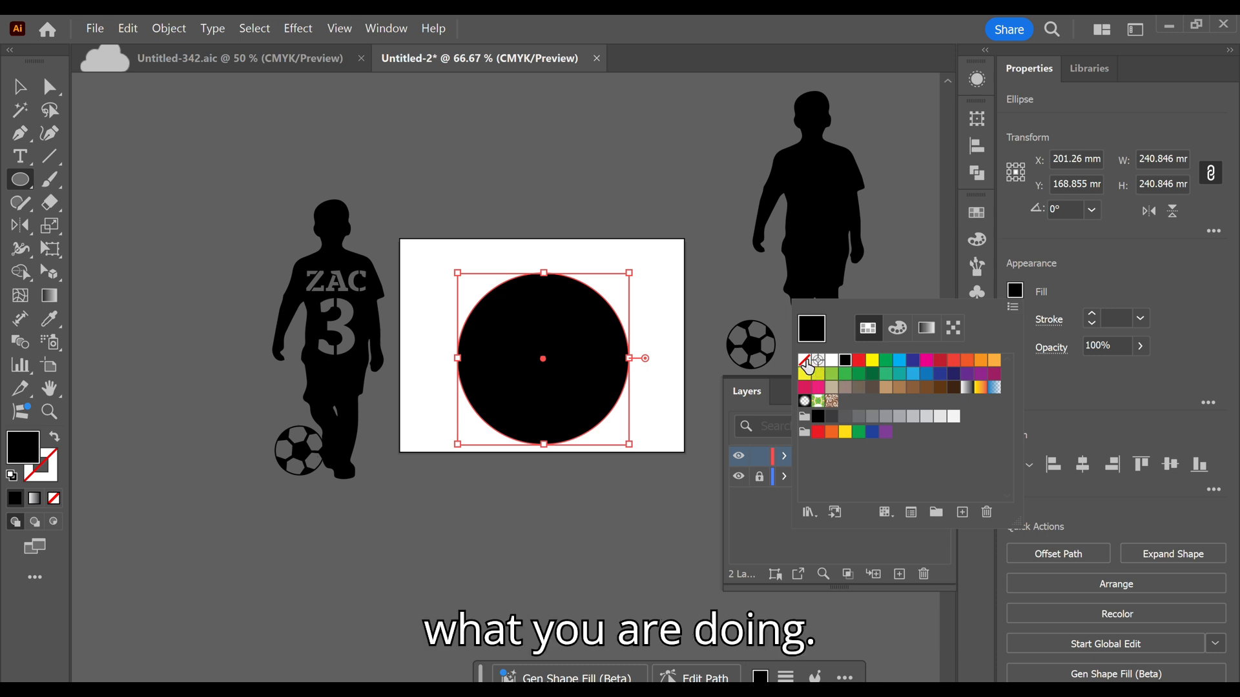
click(805, 361)
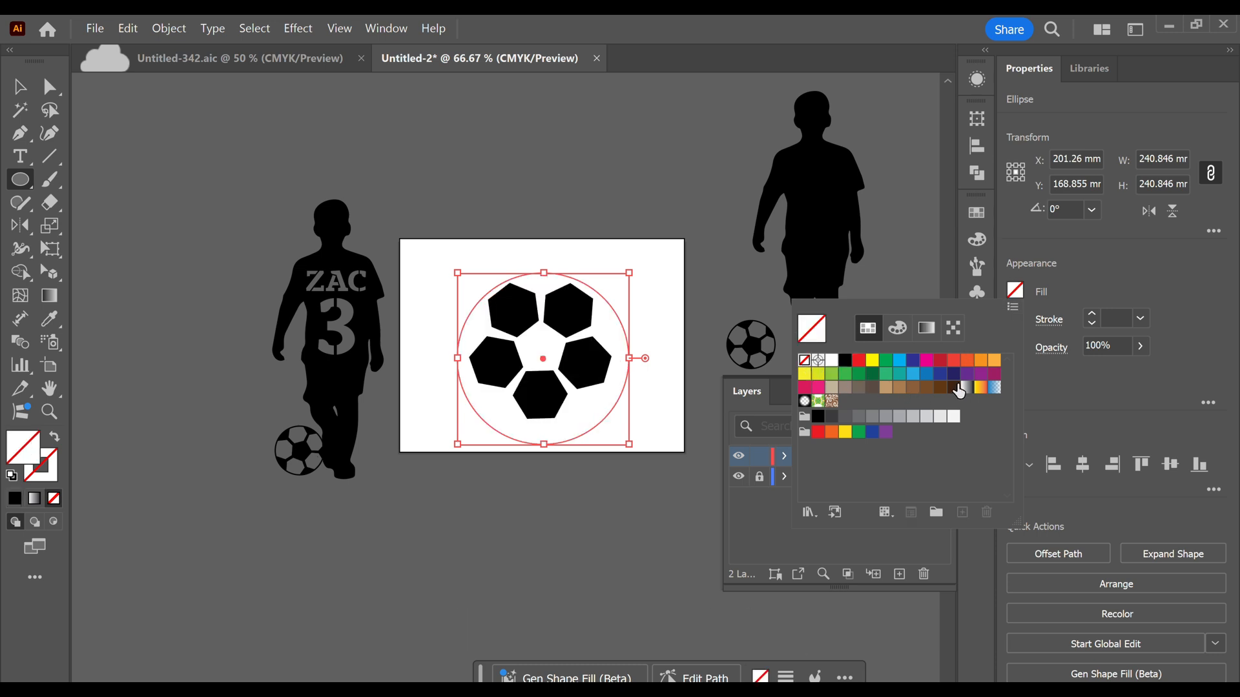
click(1039, 324)
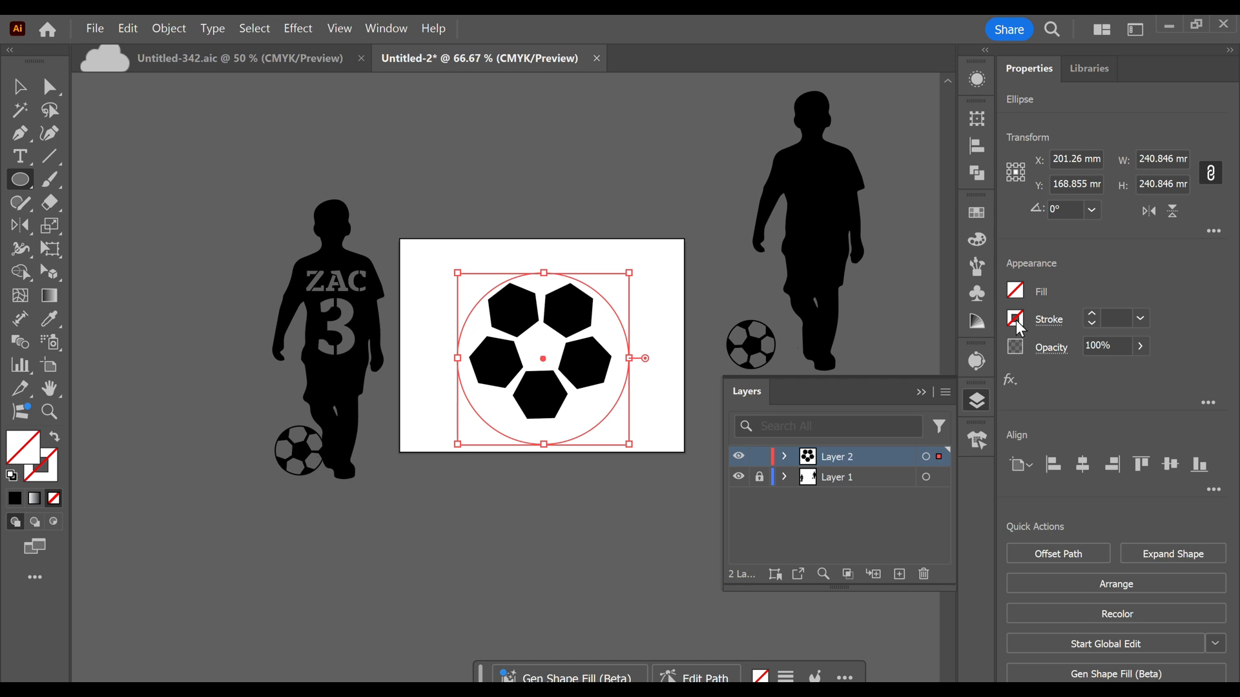
click(1016, 320)
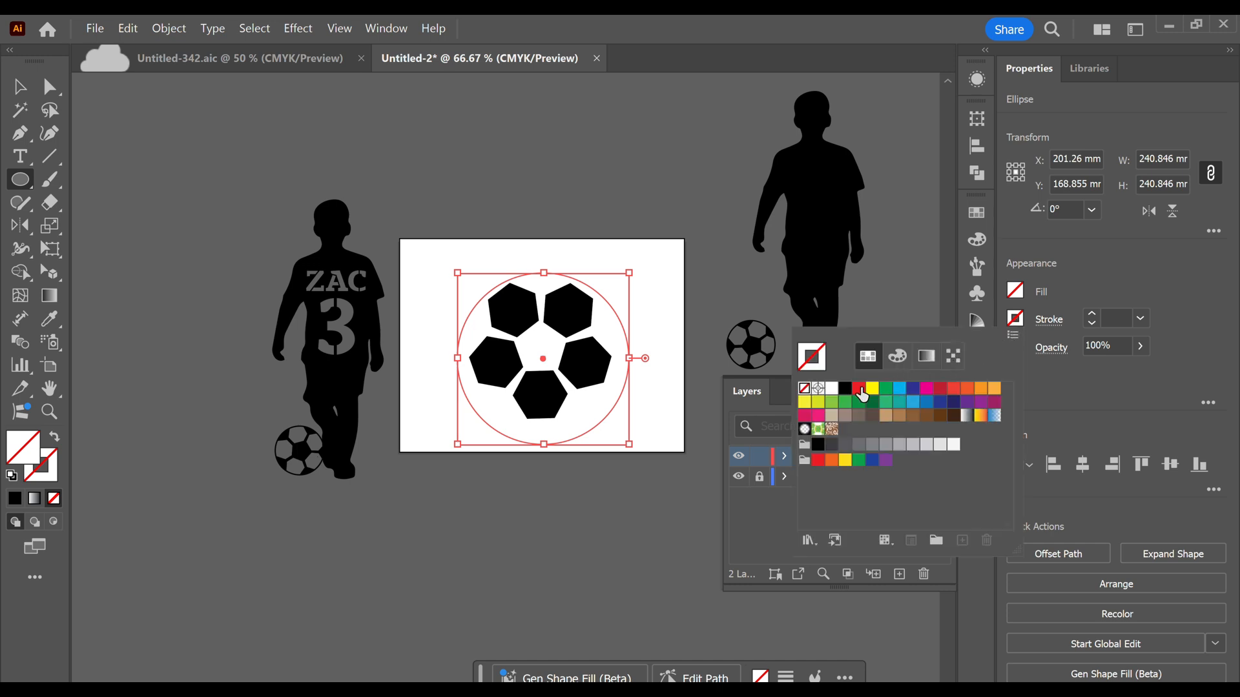
click(859, 389)
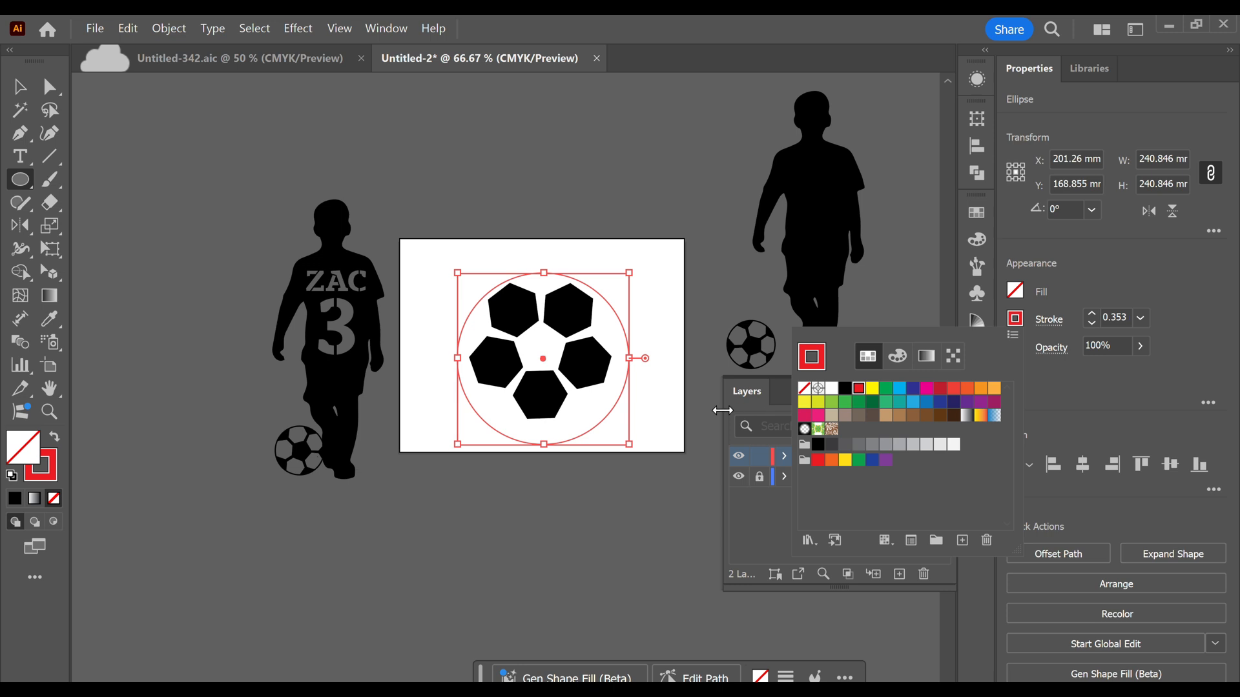
click(640, 545)
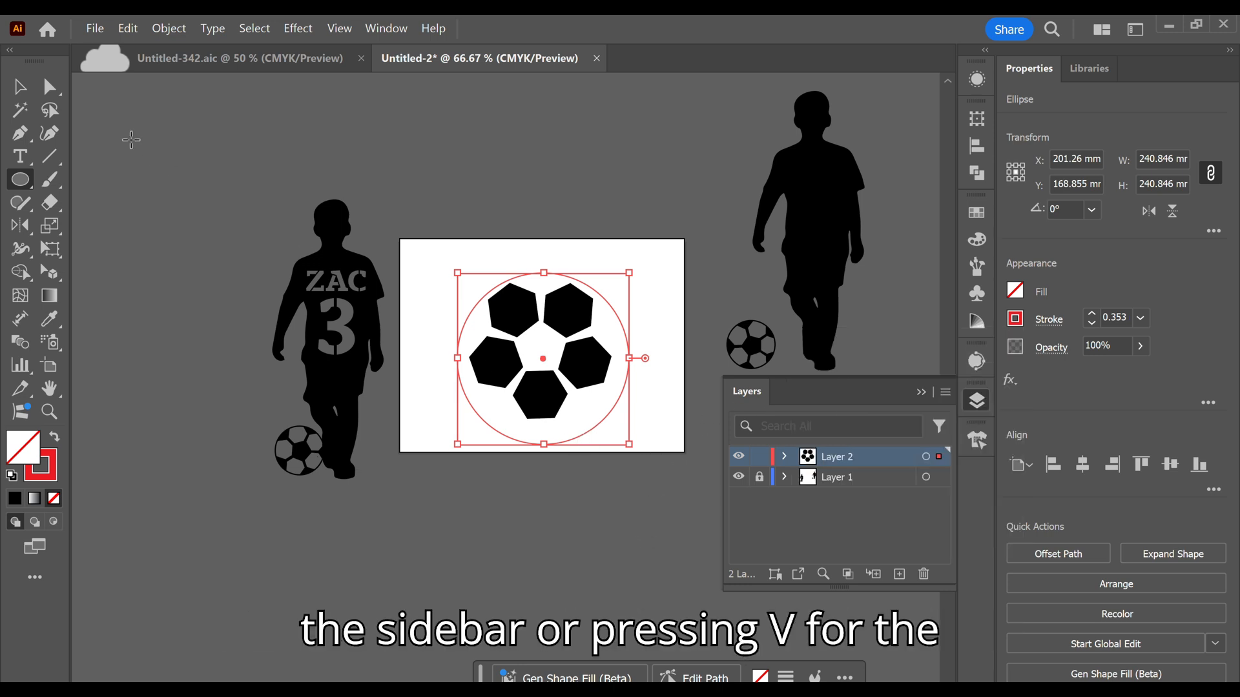
Scale the circle down proportionally to about 222 mm in diameter and centre it around the five hexagons
click(19, 85)
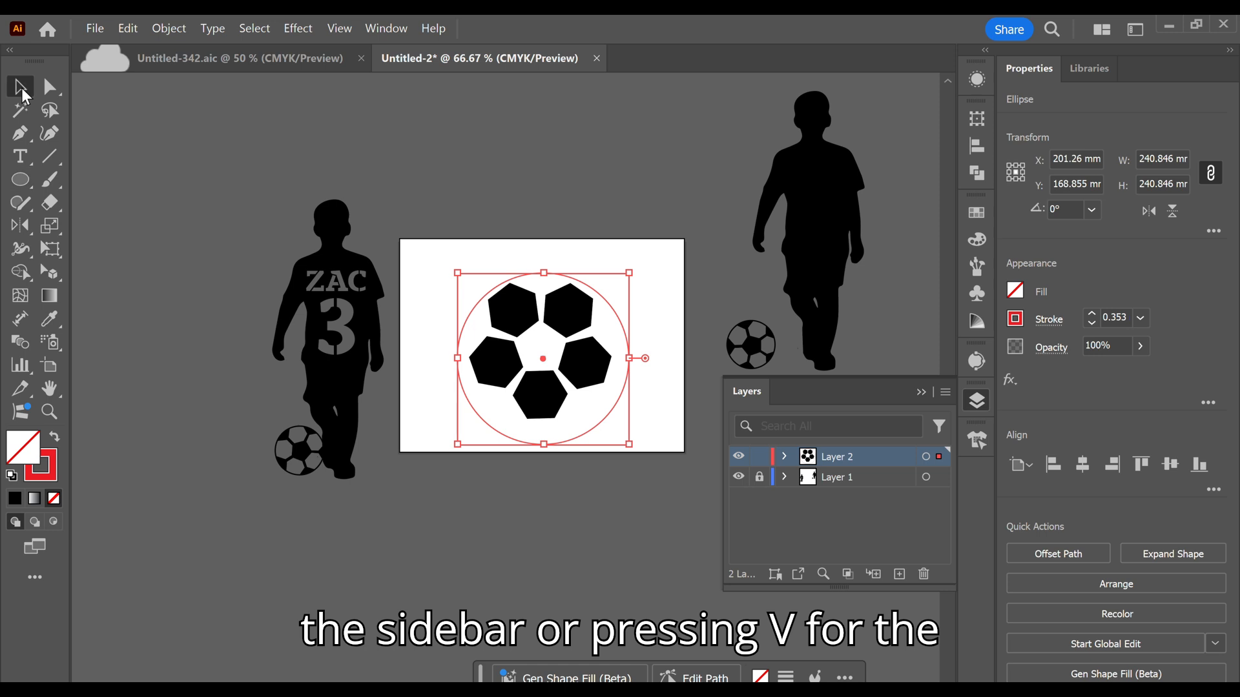
click(590, 423)
drag(589, 423, 586, 416)
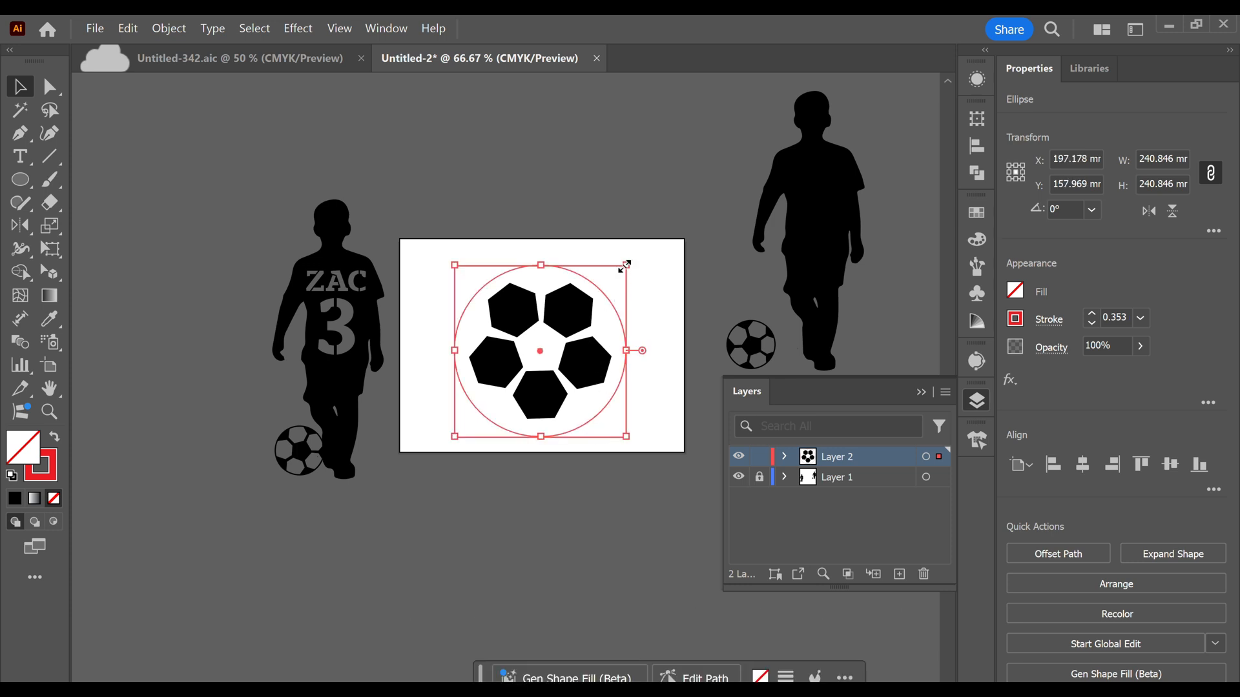
drag(625, 265, 615, 274)
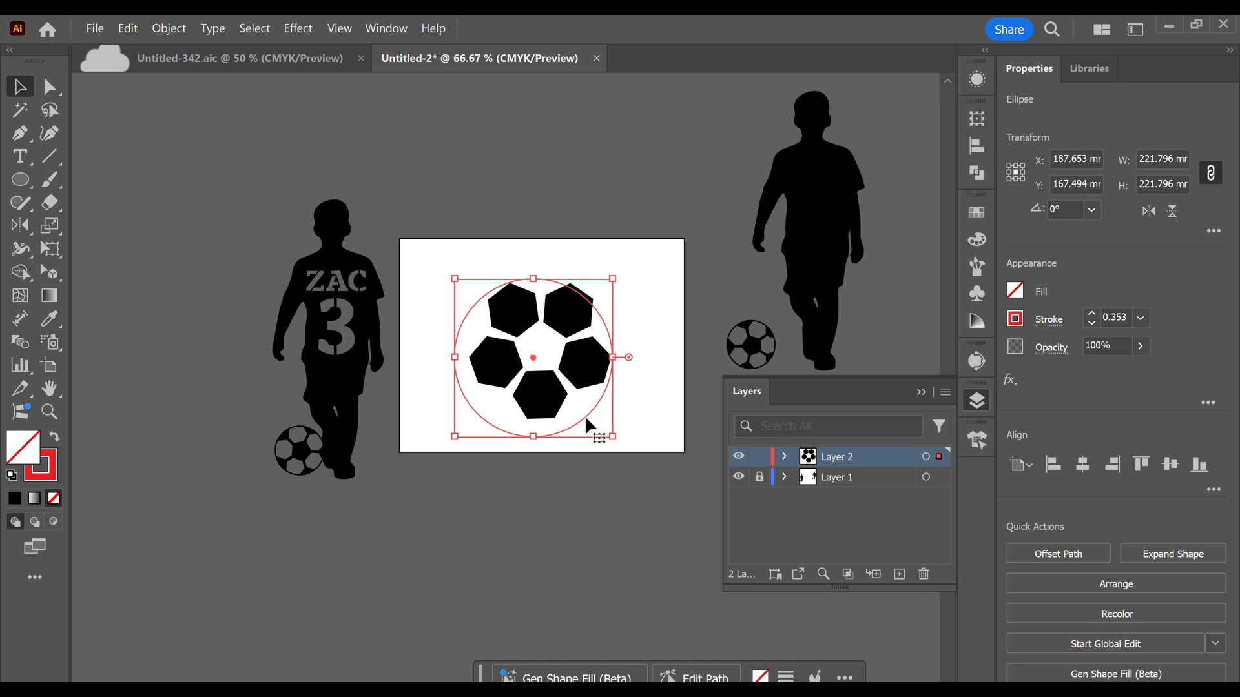
drag(584, 415, 591, 407)
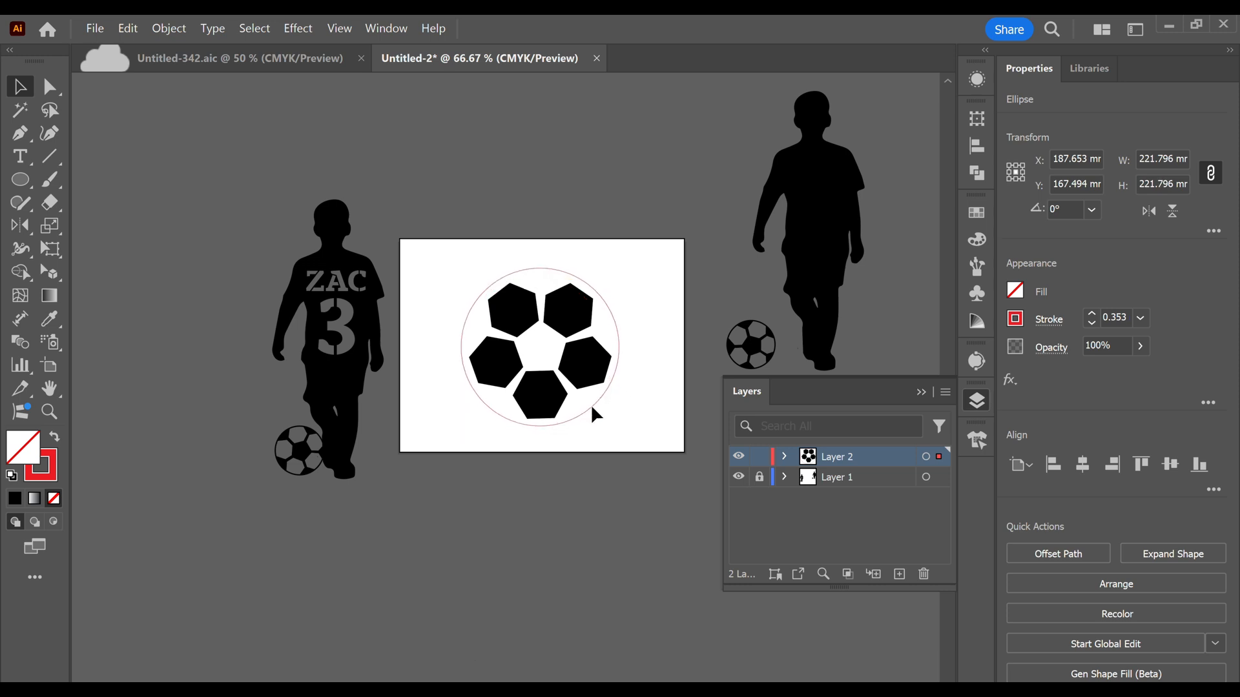
drag(591, 404, 591, 403)
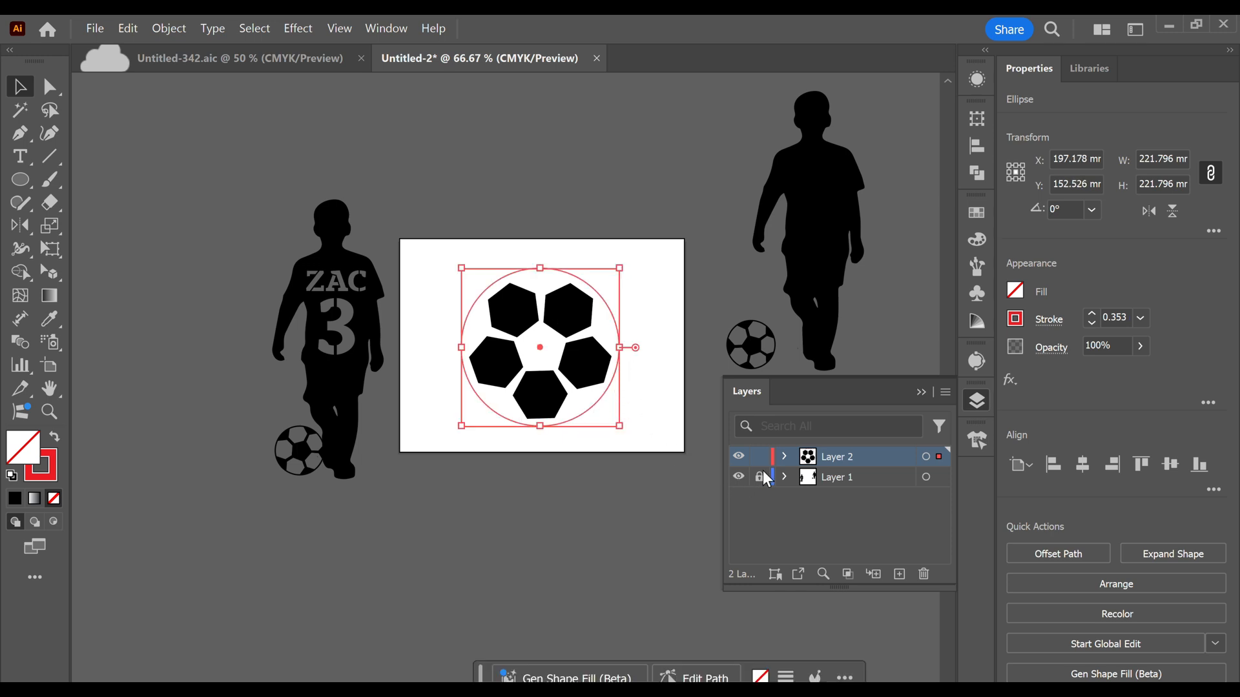
Move the ellipse beneath the hexagon group in the stacking order of Layer 2
click(785, 457)
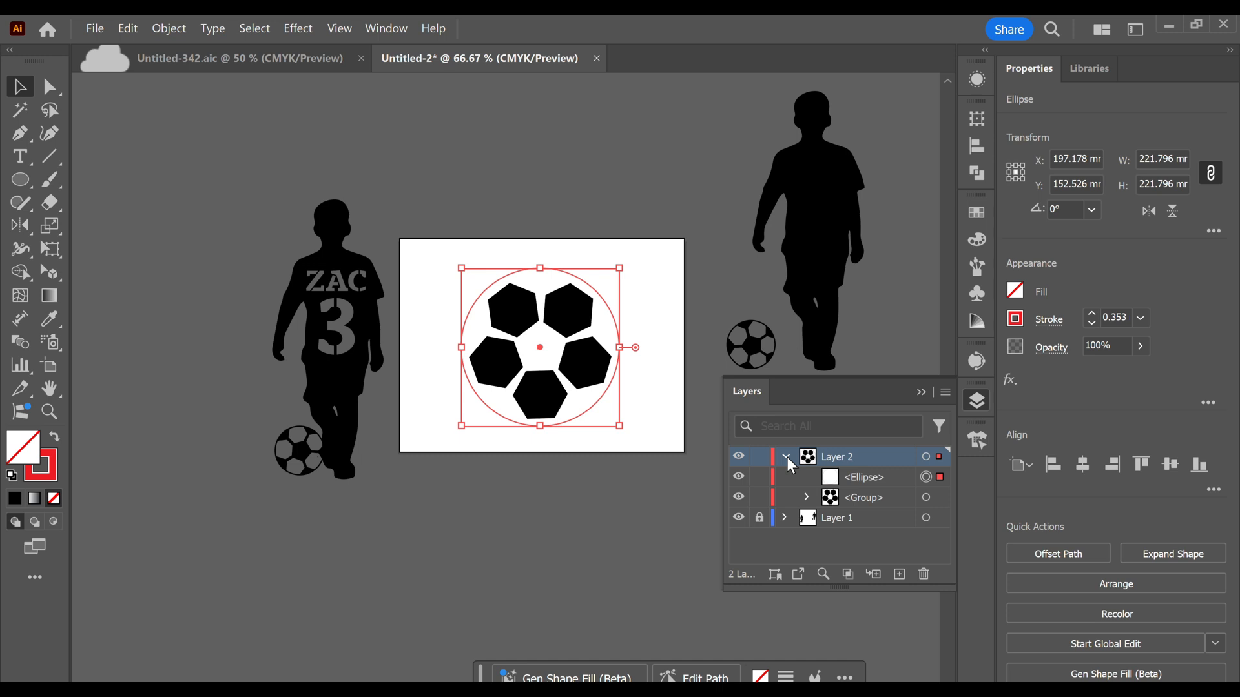
click(860, 481)
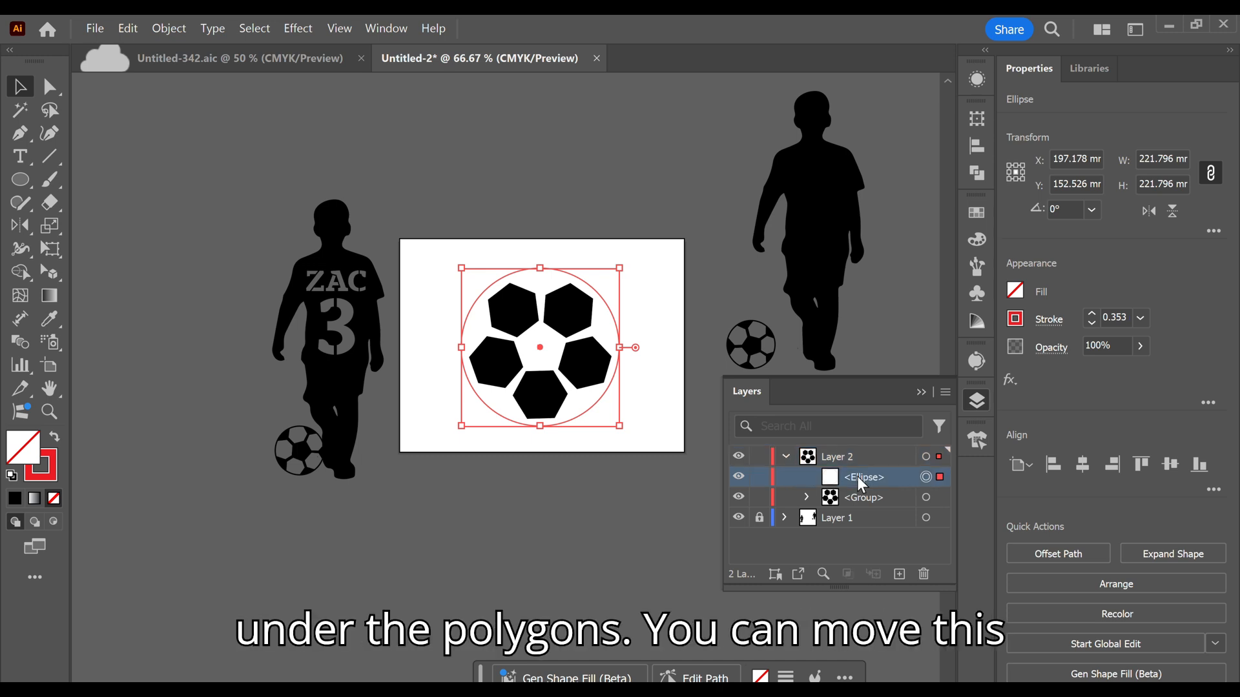
drag(859, 478, 864, 504)
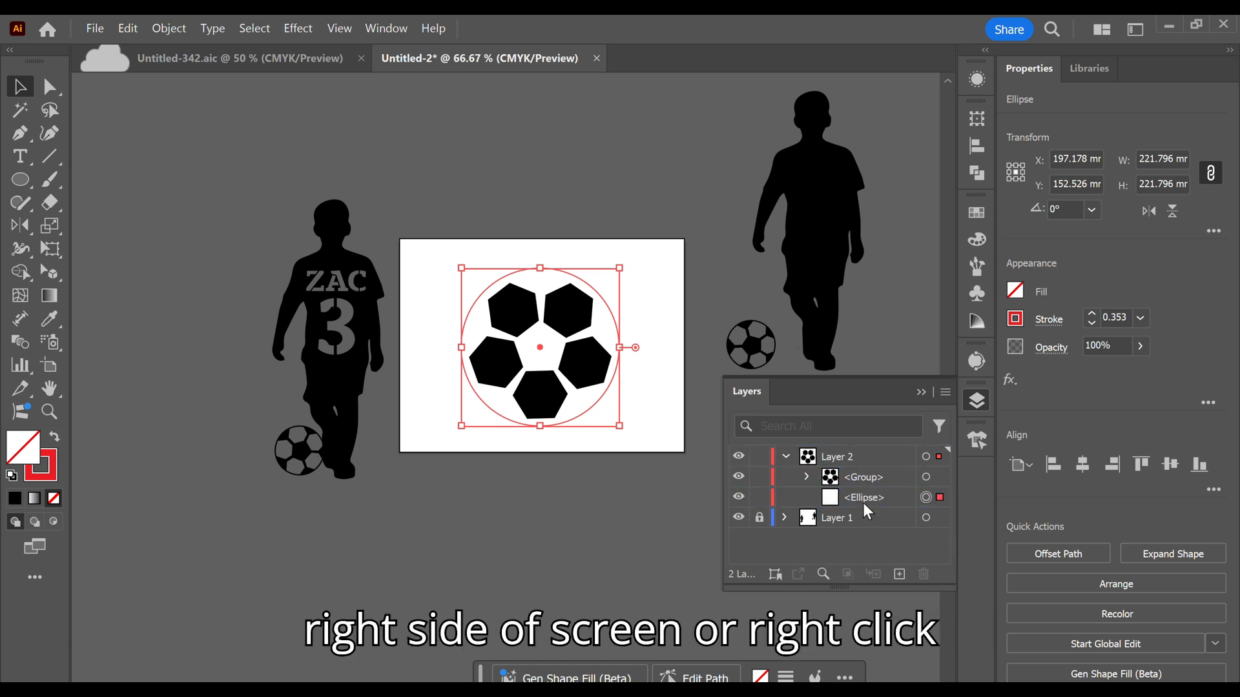
right_click(582, 405)
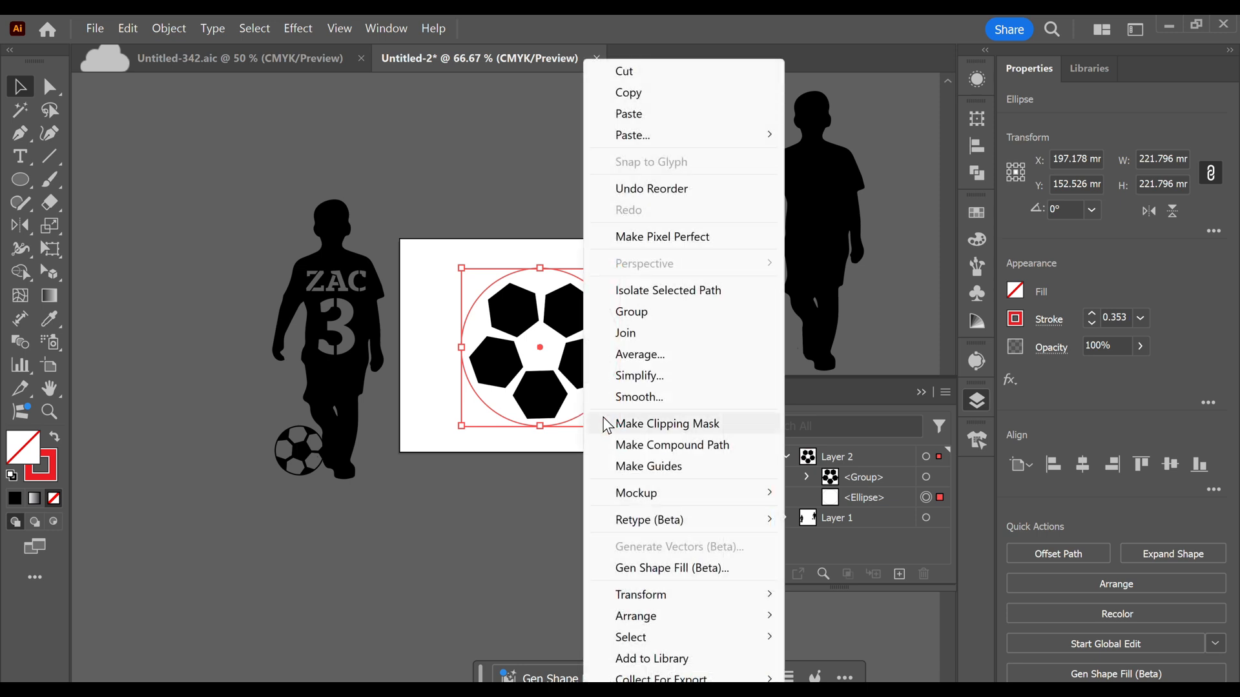
mouse_move(711, 617)
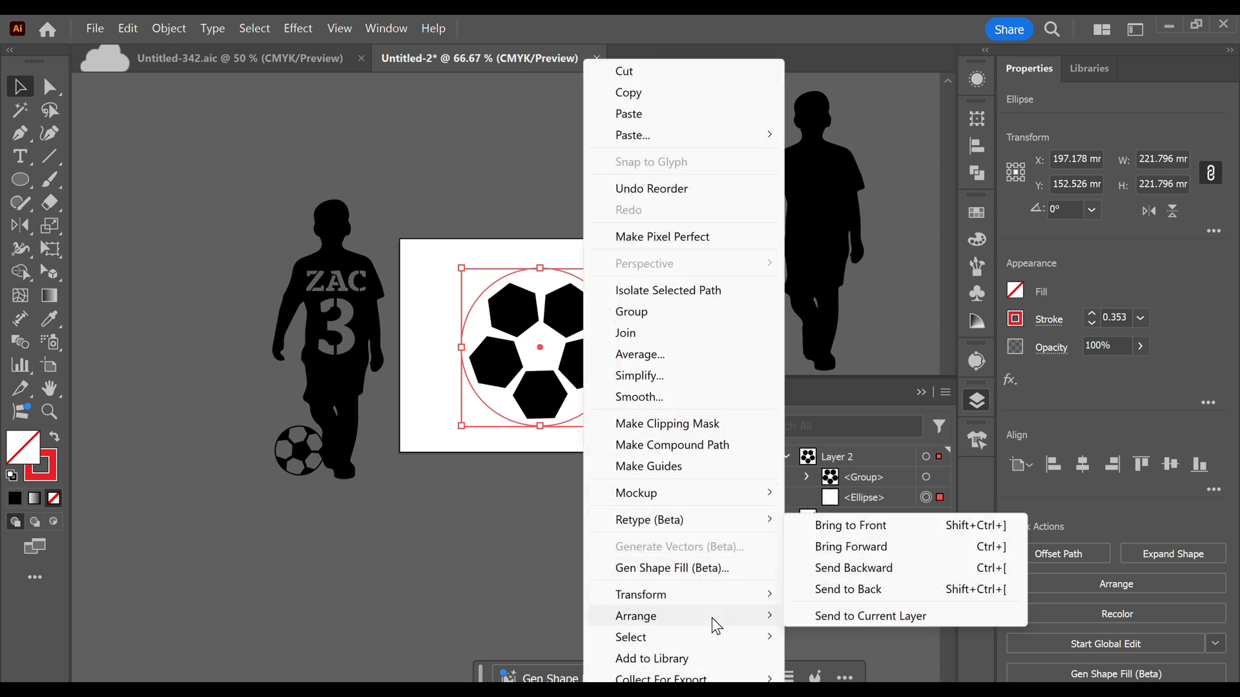
click(501, 563)
click(500, 561)
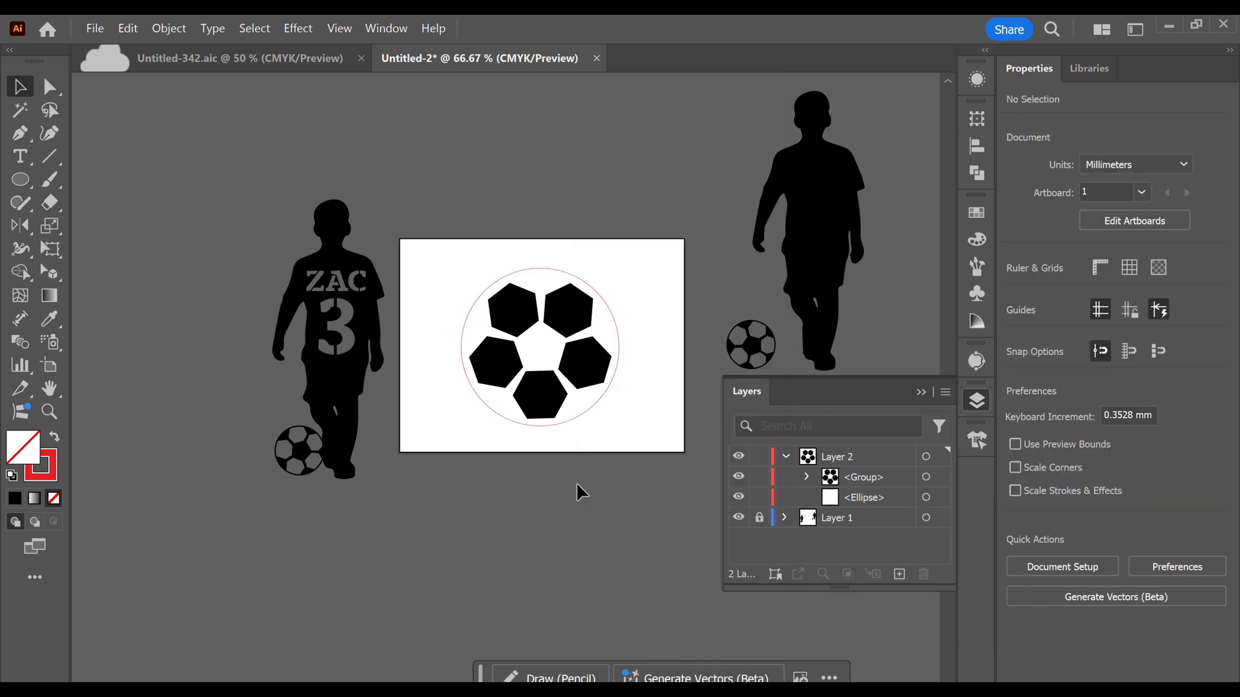
Give the circle a red fill with no stroke and cut the five-hexagon group out of it with Pathfinder Minus Front
click(587, 417)
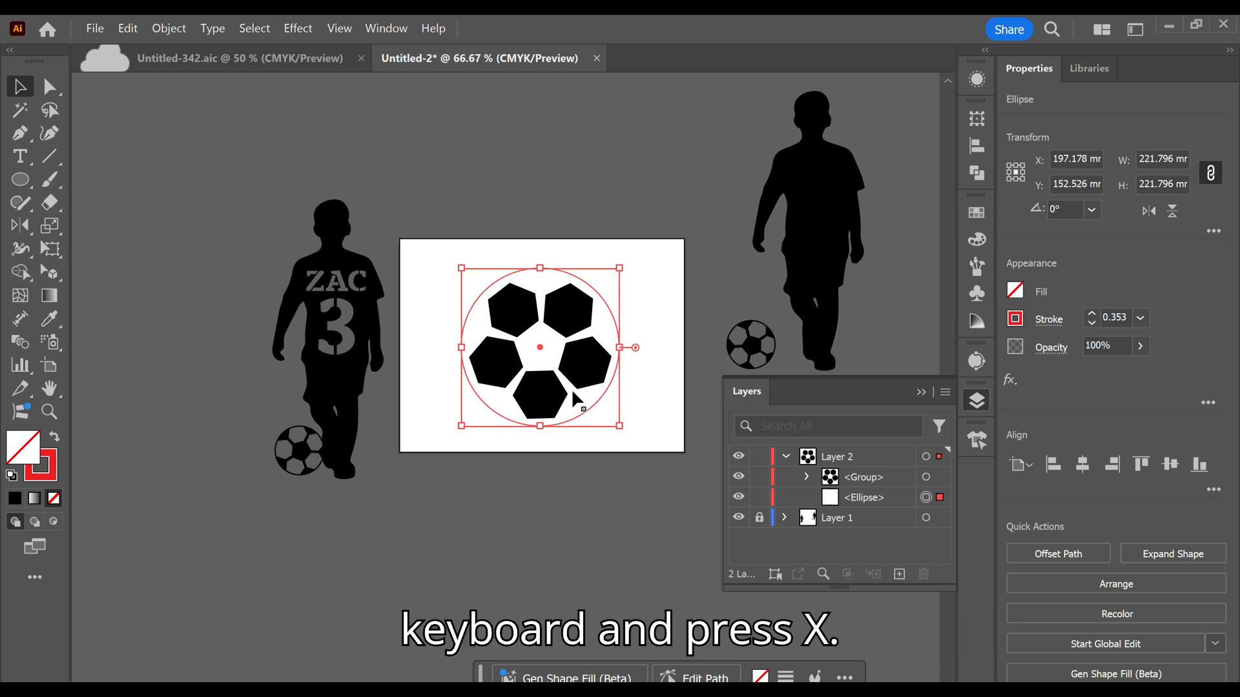
key(shift+x)
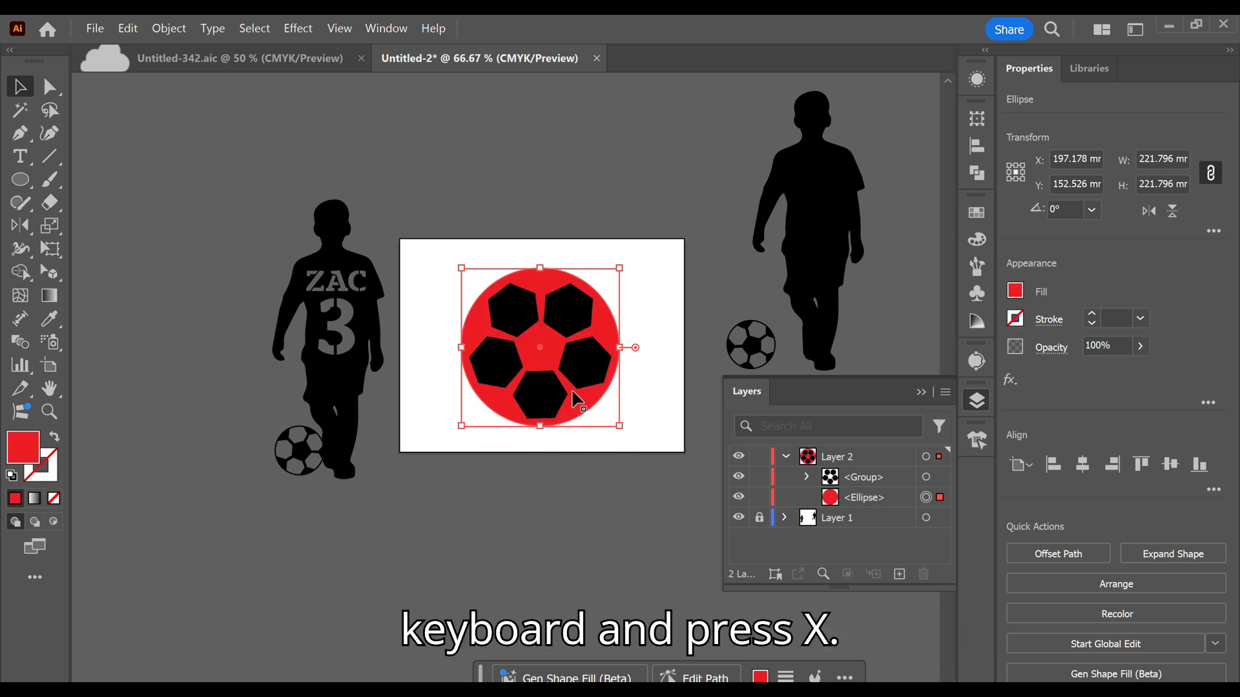
click(574, 481)
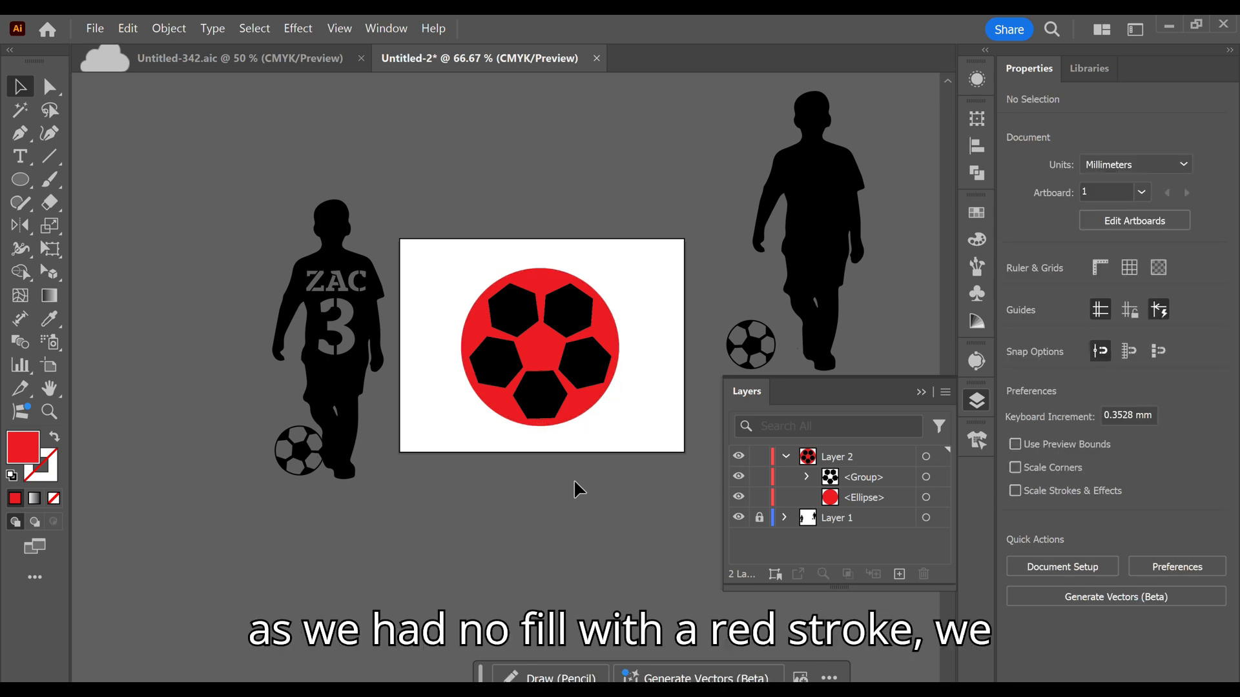
drag(574, 481, 511, 292)
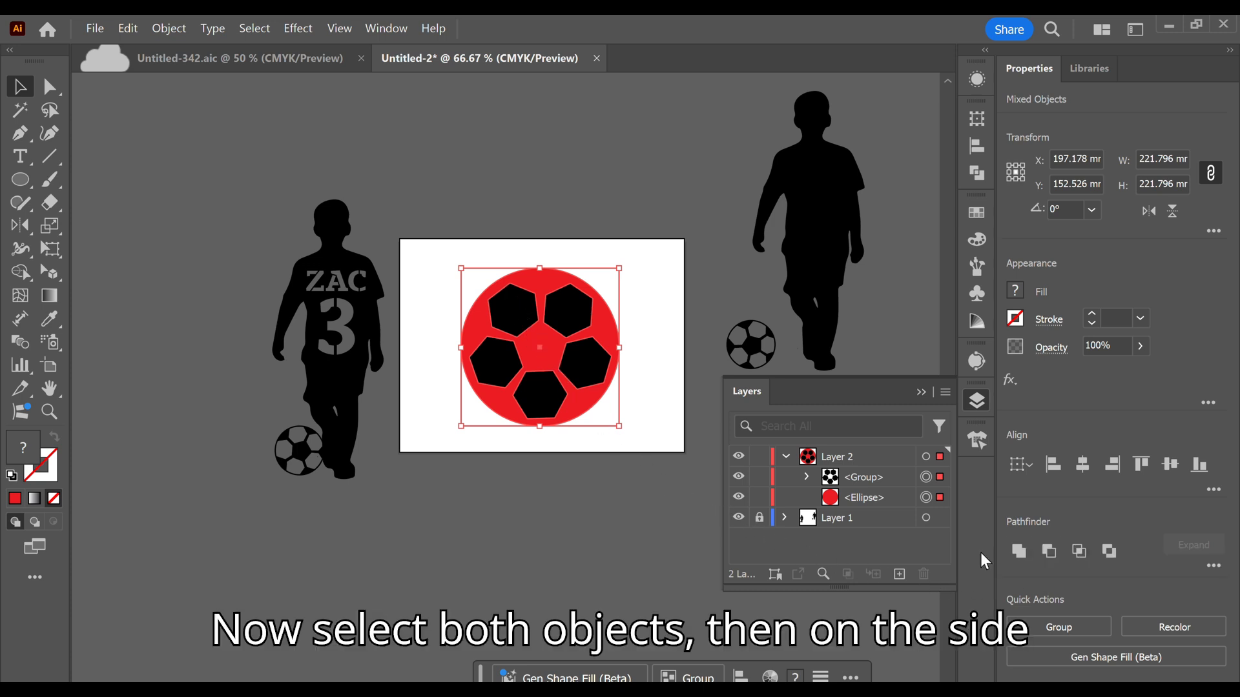
click(1046, 549)
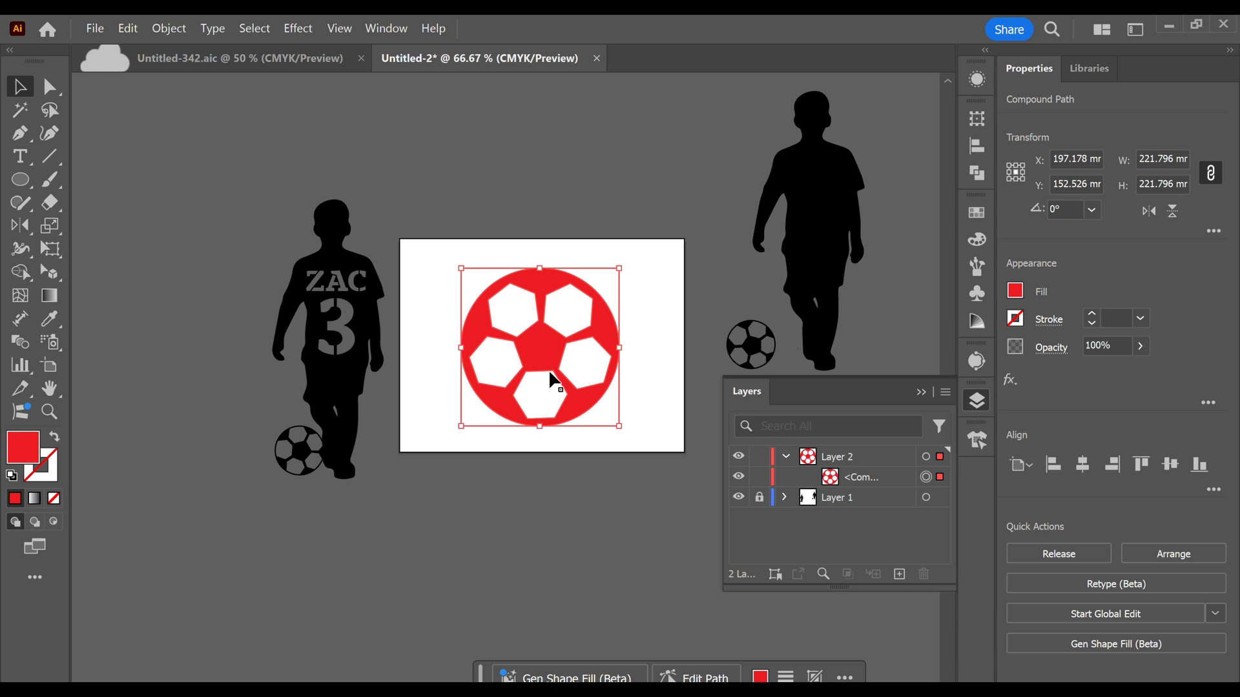
Move the football below the artboard, swapping its fill and stroke to an outline and back to a solid red fill
key(shift+x)
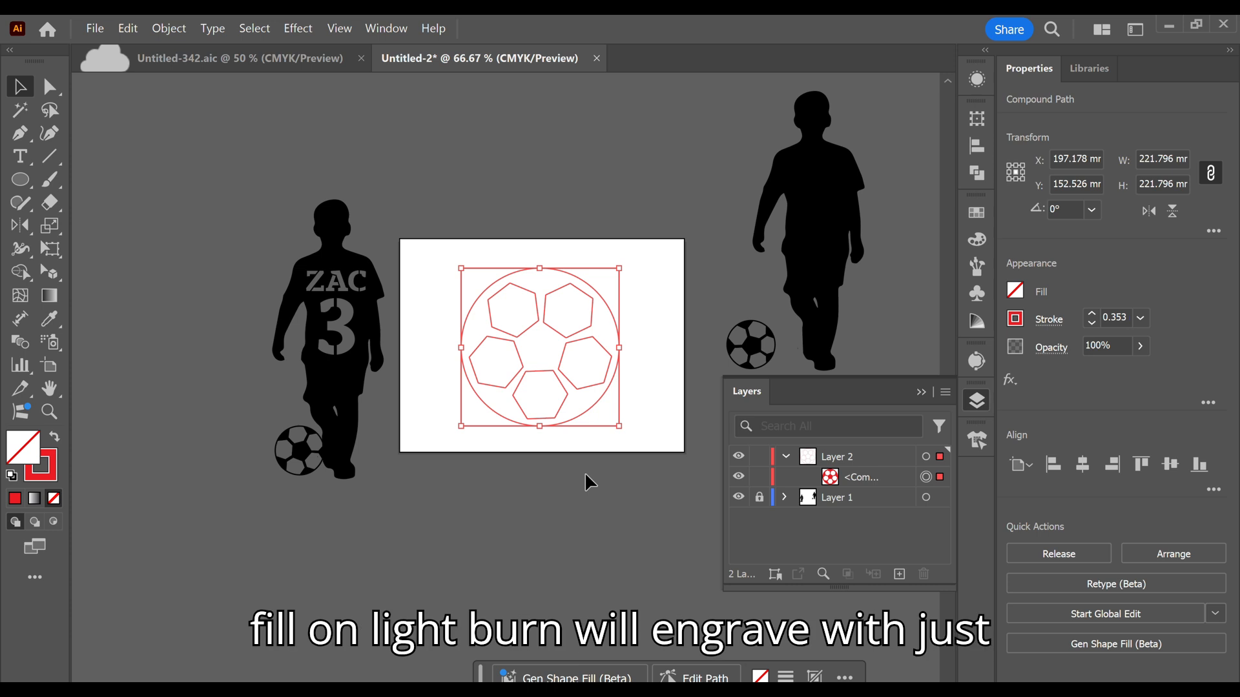
click(586, 450)
drag(582, 409, 440, 590)
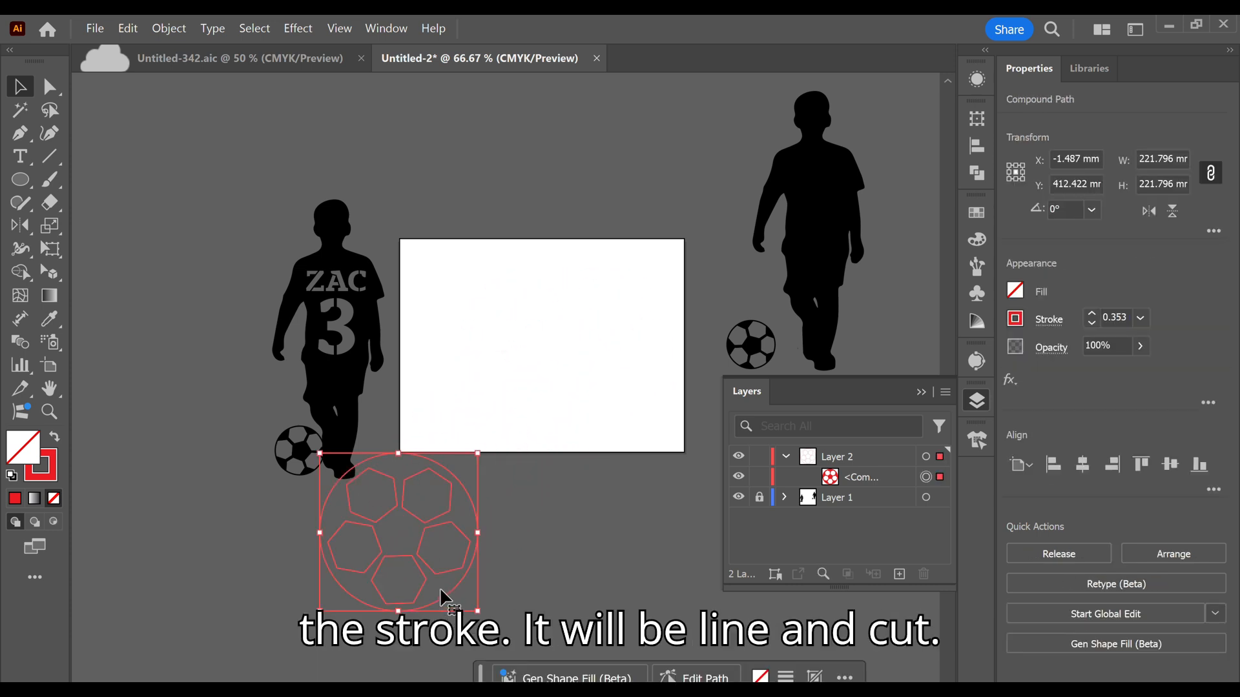
key(shift+x)
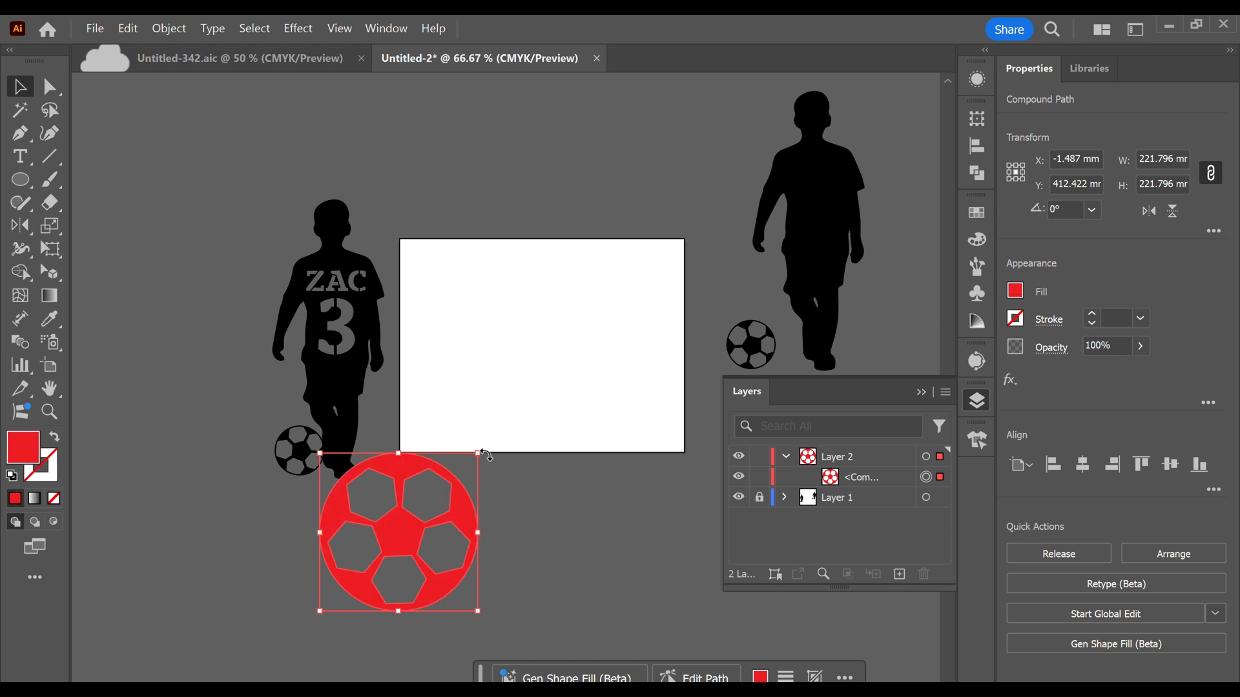
Scale the football down proportionally to about 81 mm in diameter and place it beneath the silhouette with the jersey text
drag(478, 455, 392, 538)
drag(354, 574, 303, 540)
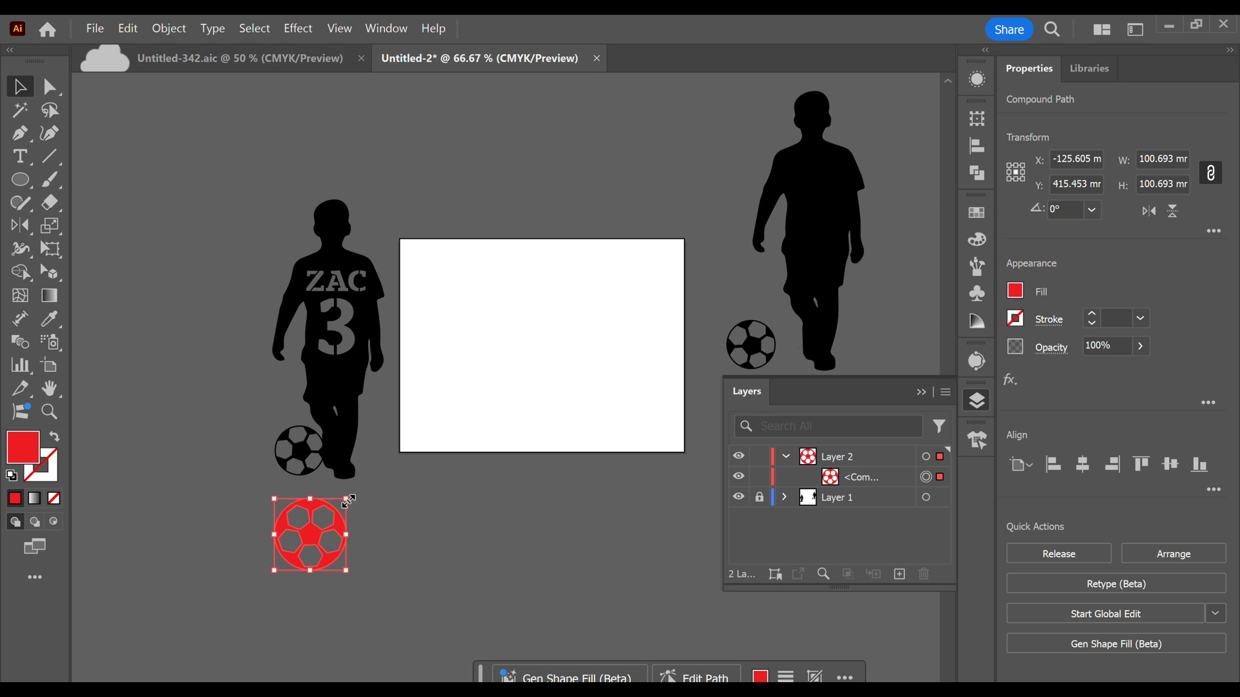
drag(350, 501, 367, 525)
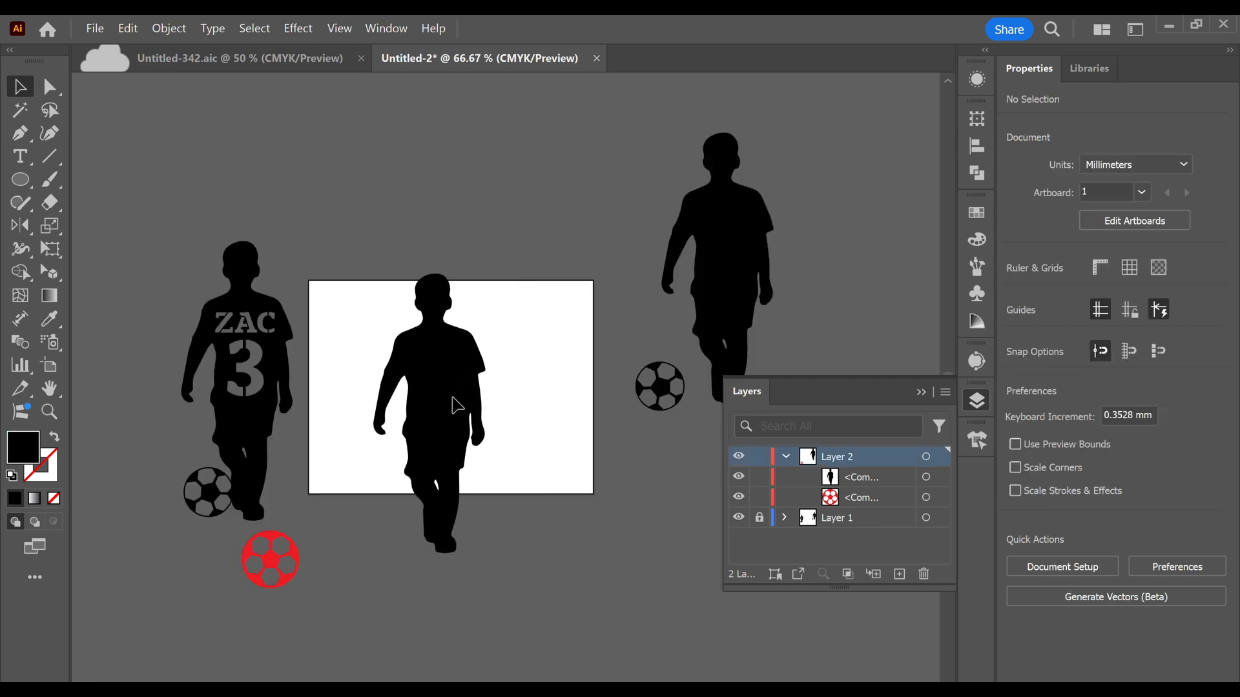
Reposition the plain player silhouette in the artboard's right half and place the red football beside its feet
drag(458, 407, 518, 358)
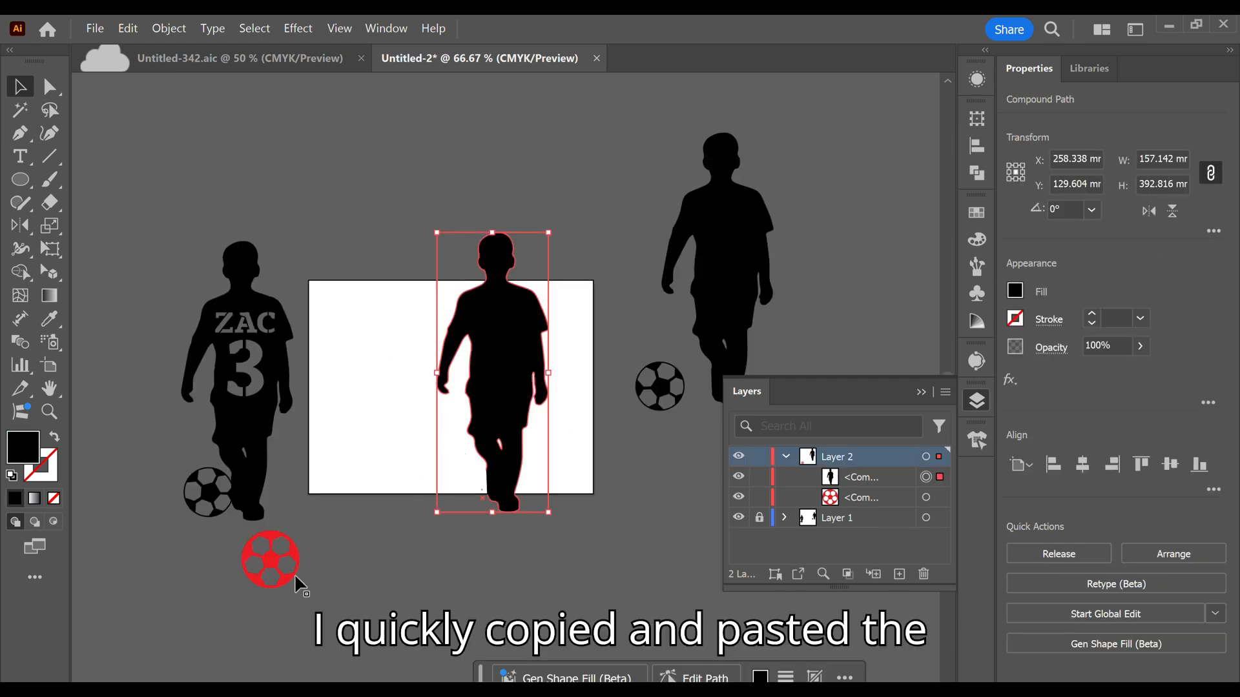
drag(261, 558, 461, 498)
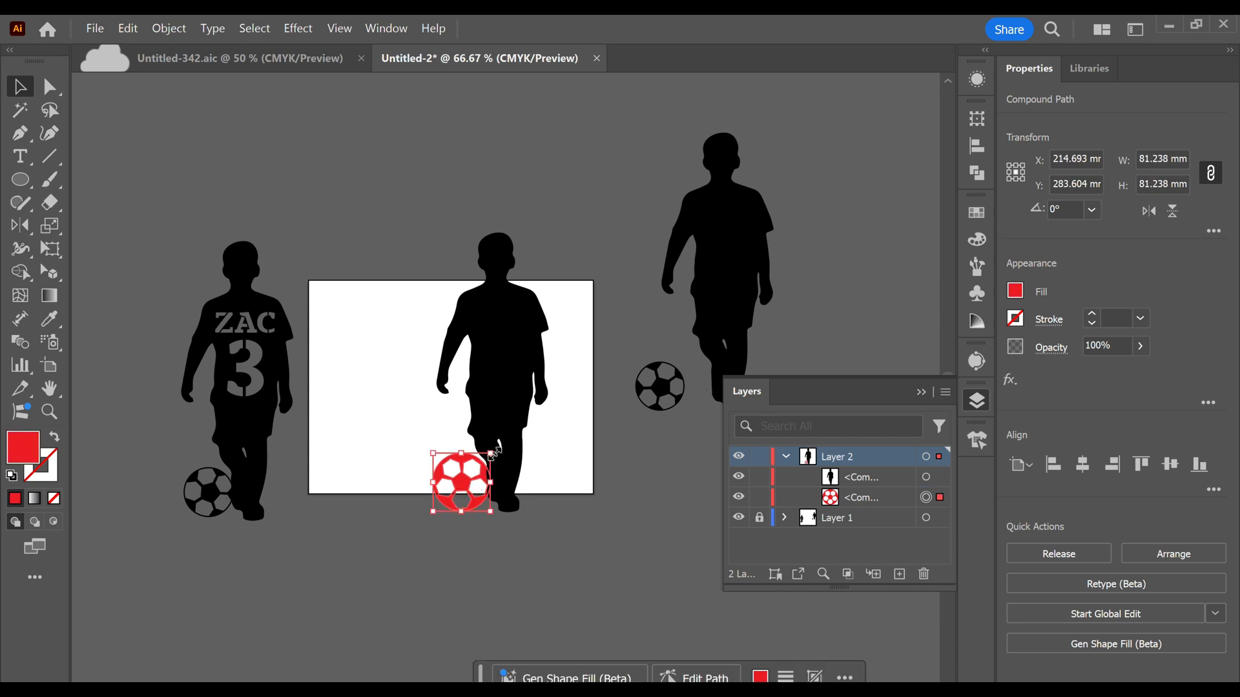
Scale the football down proportionally to about 70 mm and position it so its edge slightly overlaps the player's leg
drag(494, 448, 468, 479)
scroll(468, 479, up, 2)
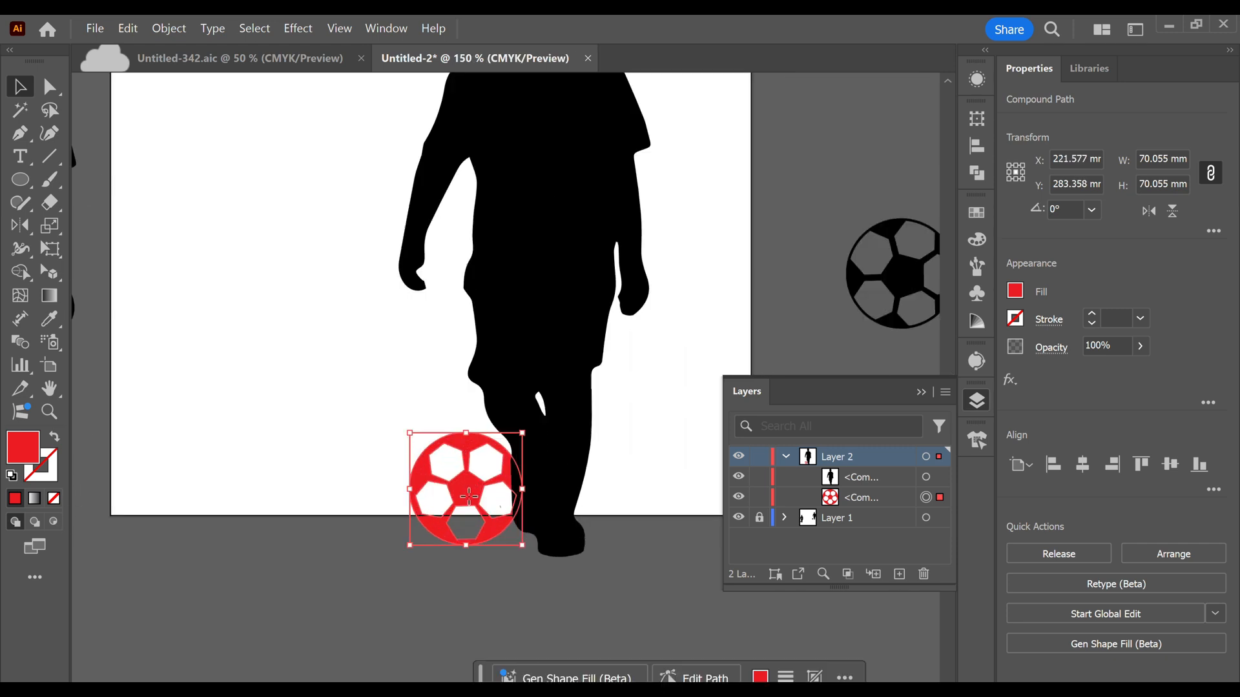
mouse_move(475, 503)
mouse_down()
mouse_move(458, 497)
mouse_move(477, 519)
mouse_up()
scroll(478, 516, up, 1)
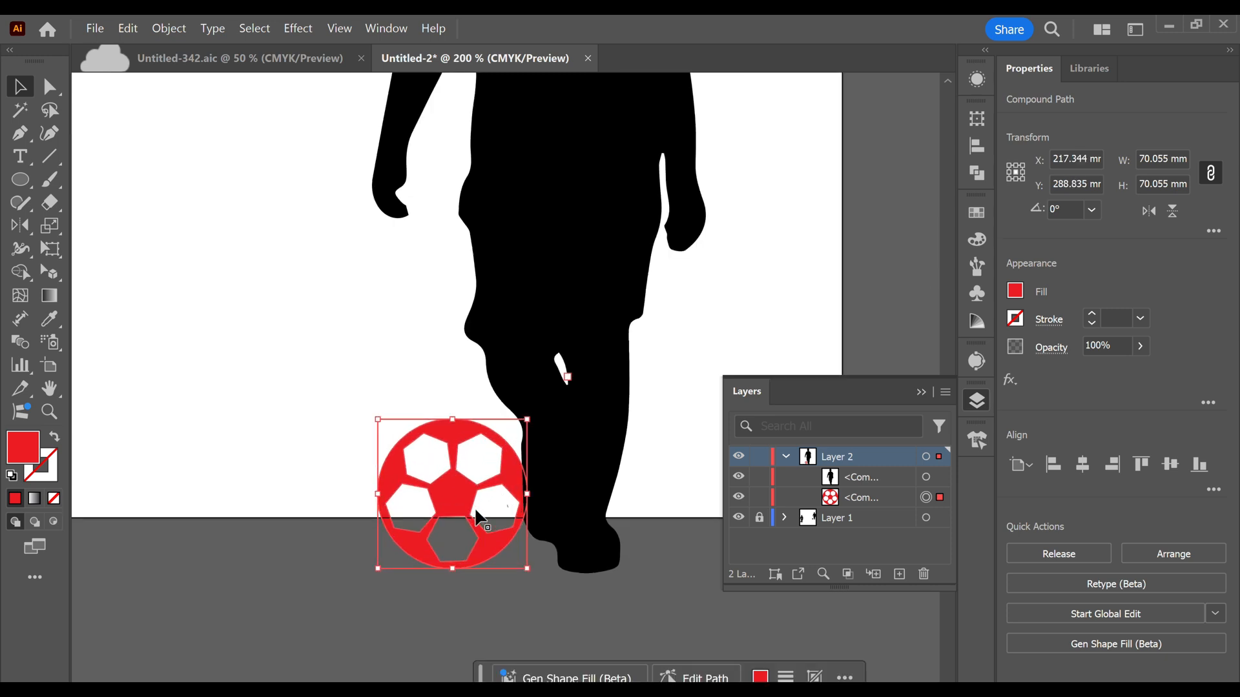
scroll(477, 517, down, 3)
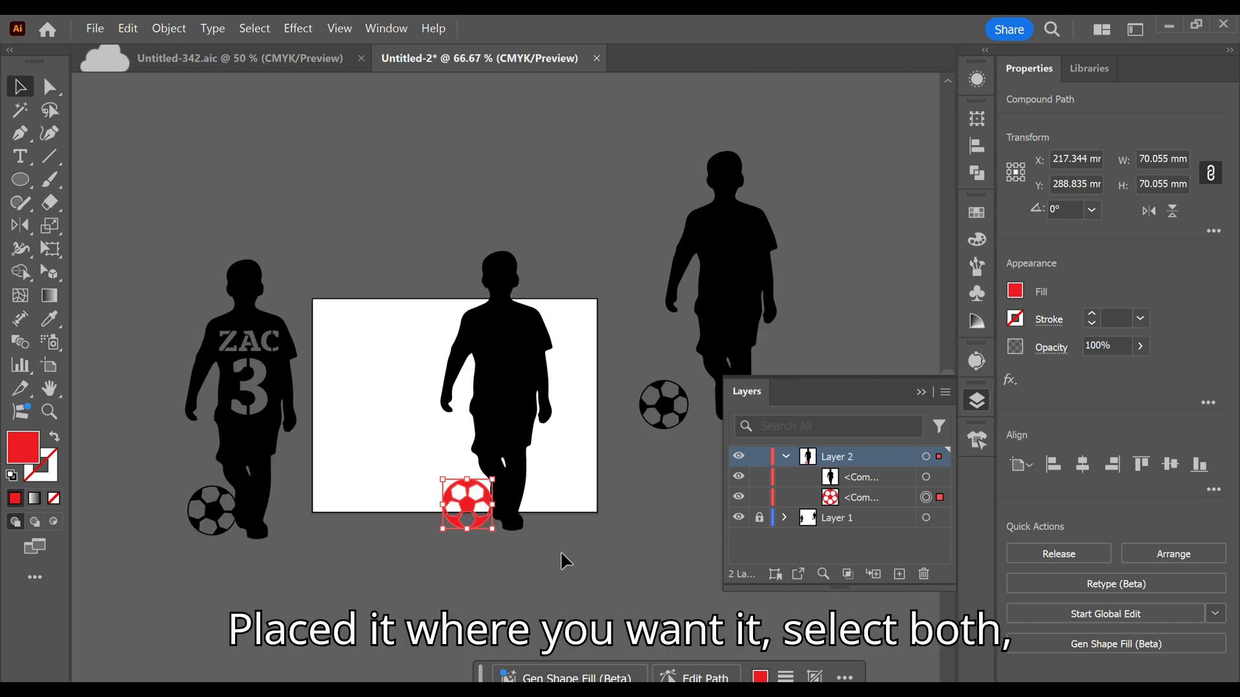
Select the player silhouette and the football and combine them into one group with Pathfinder
drag(529, 523, 445, 466)
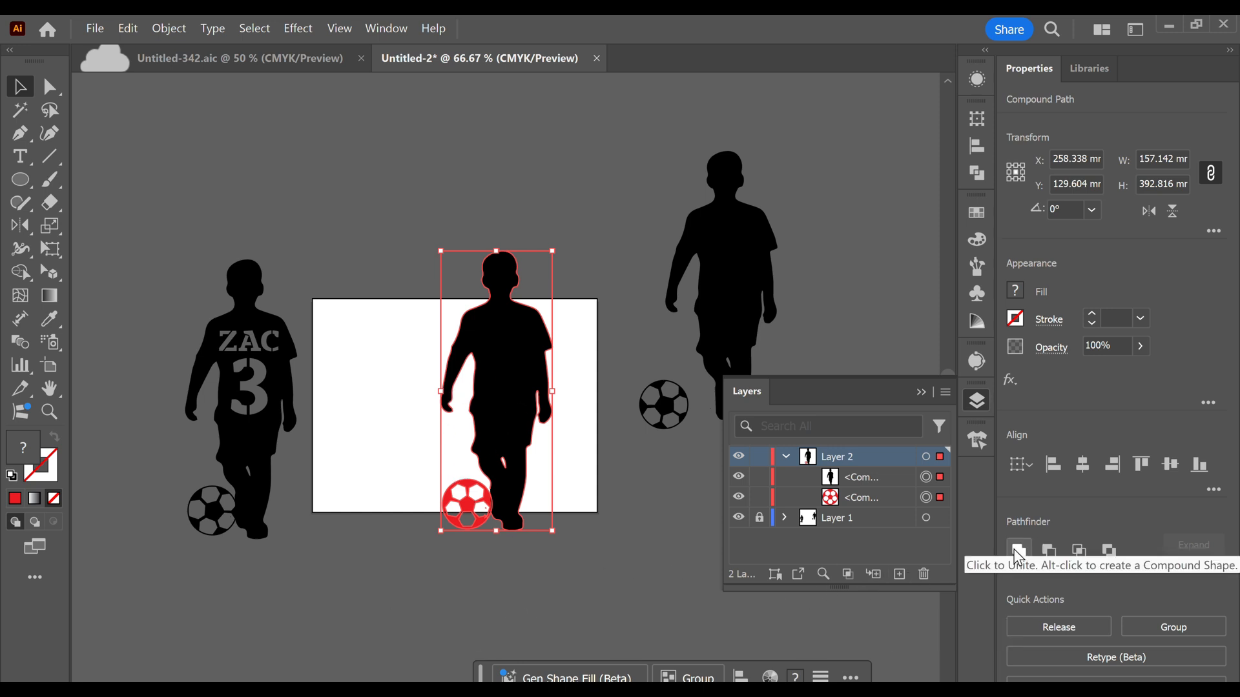
click(1214, 565)
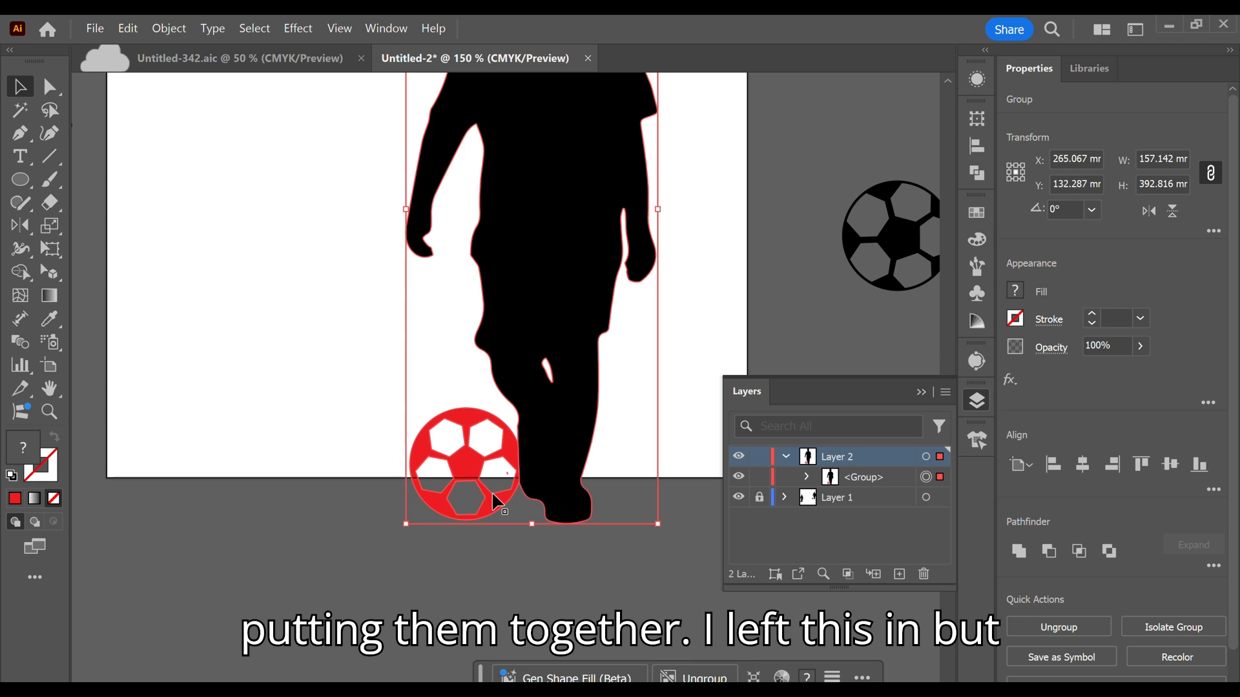
Try to unite the grouped silhouette and football into one shape with Pathfinder Unite, undoing each attempt
click(1018, 550)
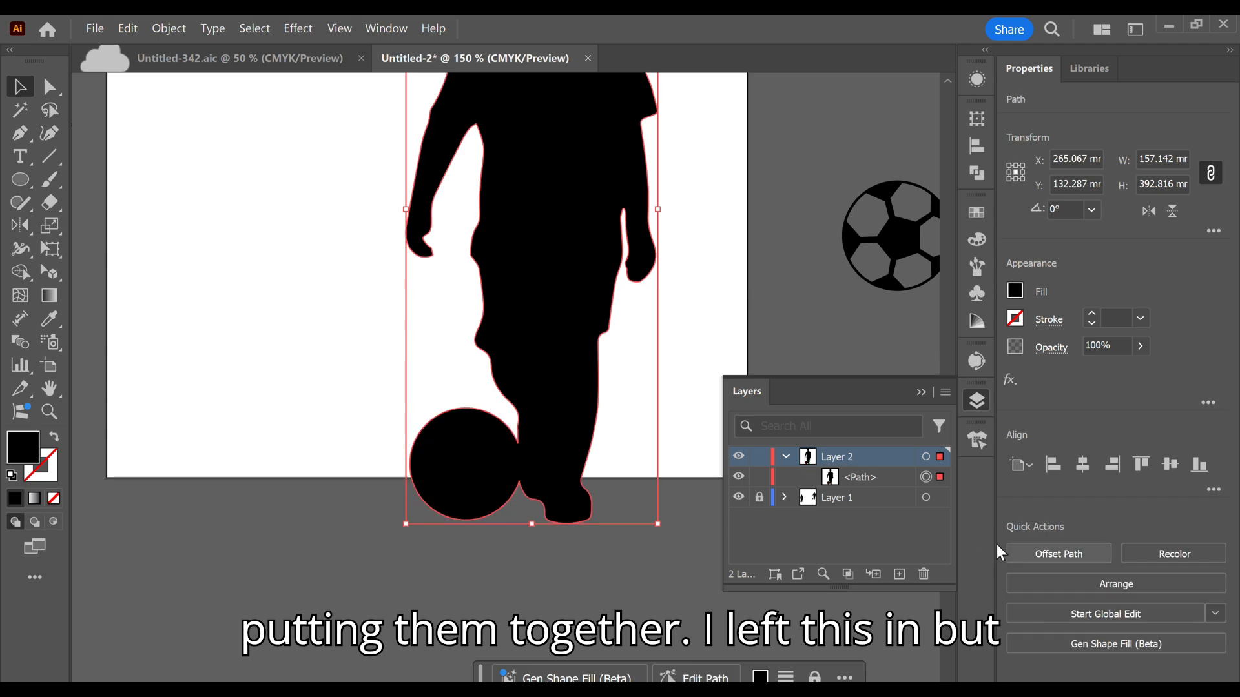
key(ctrl+z)
scroll(509, 485, up, 2)
scroll(561, 491, down, 1)
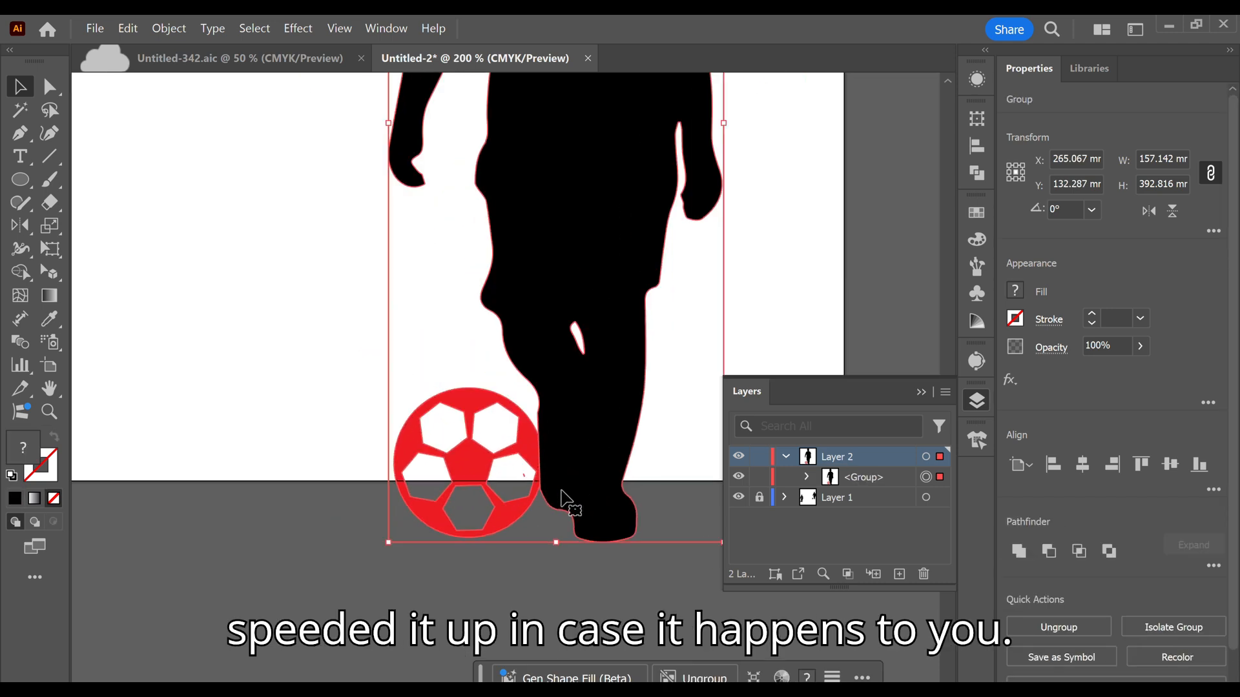
click(1213, 566)
click(1089, 667)
click(536, 598)
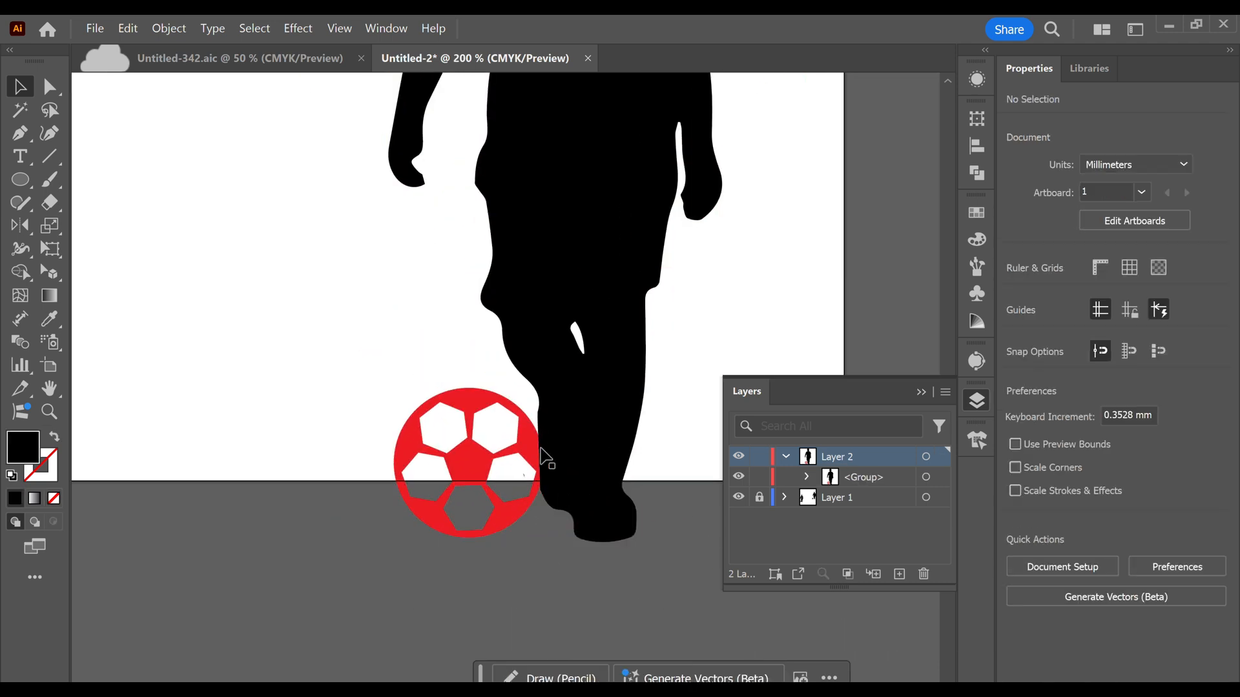
drag(541, 450, 527, 466)
click(1214, 565)
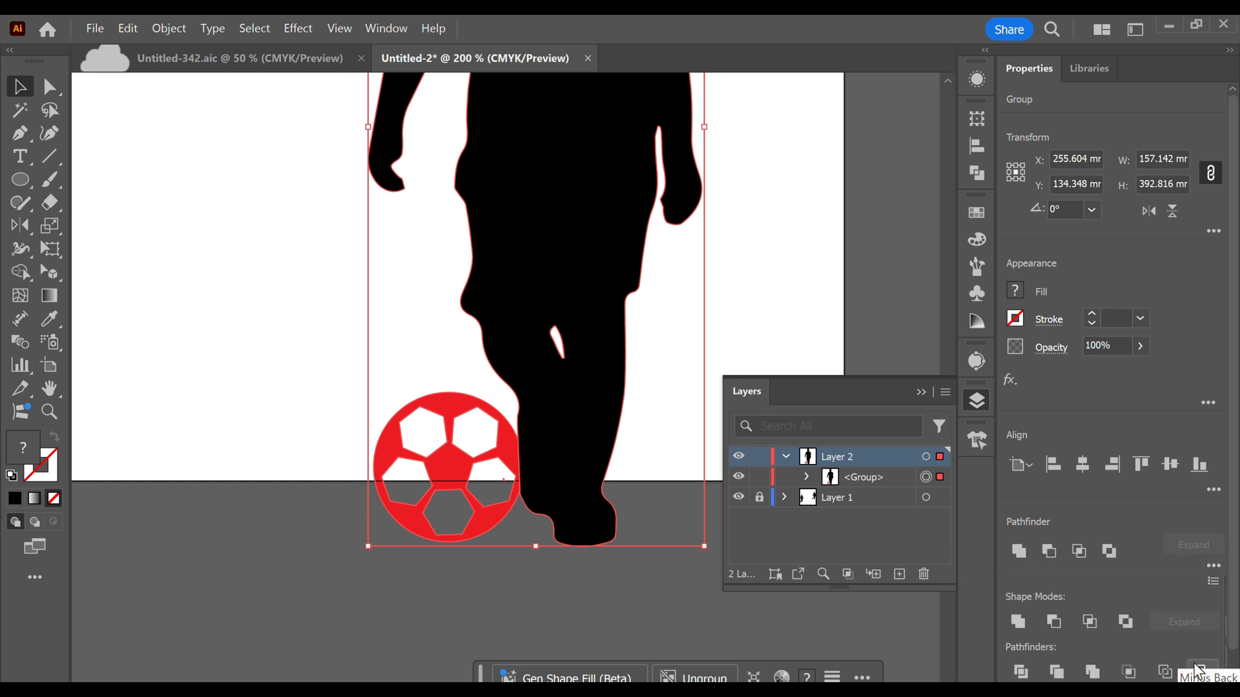
click(1018, 621)
click(521, 540)
key(ctrl+z)
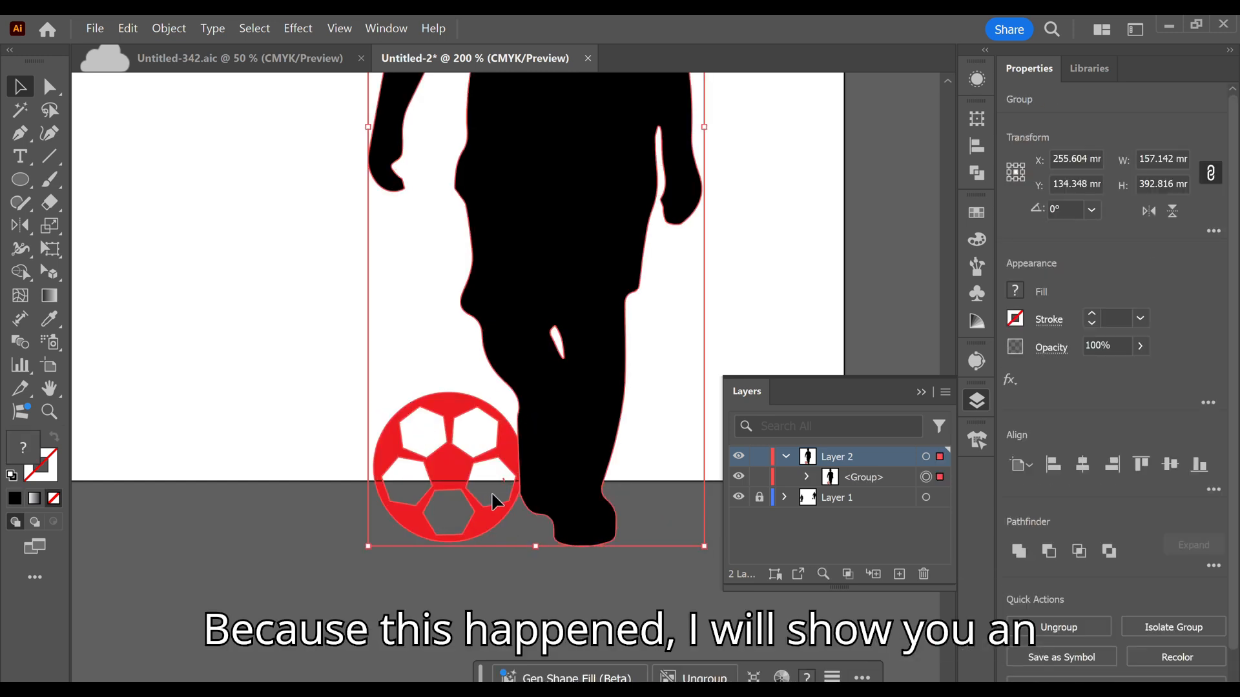
Merge the football into the player silhouette with the Shape Builder tool so both share the black fill
key(shift+m)
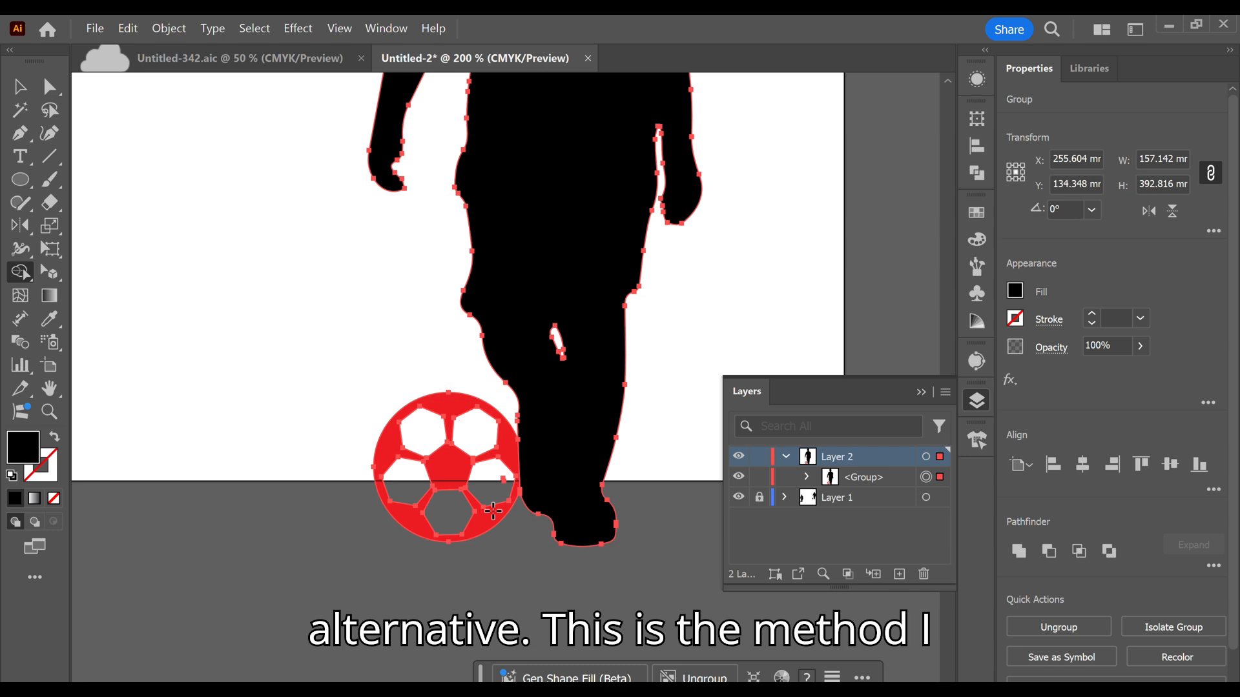
drag(561, 472, 513, 452)
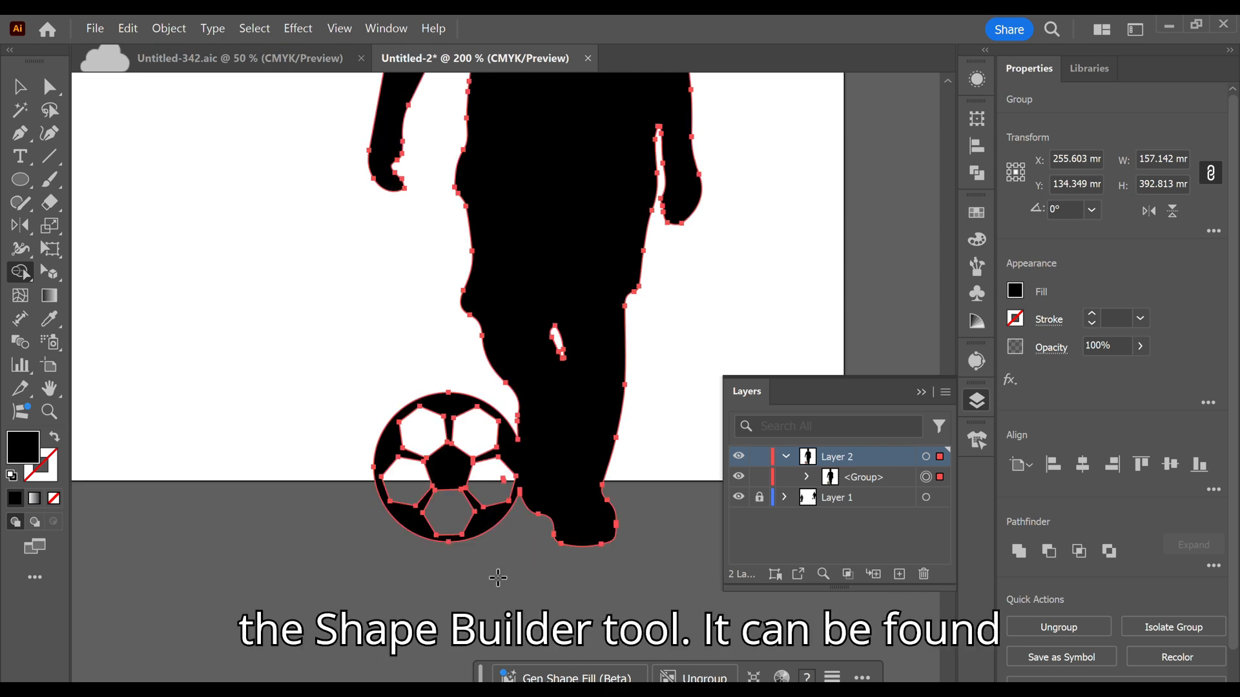
key(v)
Move the merged player and football group up and right so the feet rest near the artboard's lower edge
scroll(293, 441, down, 1)
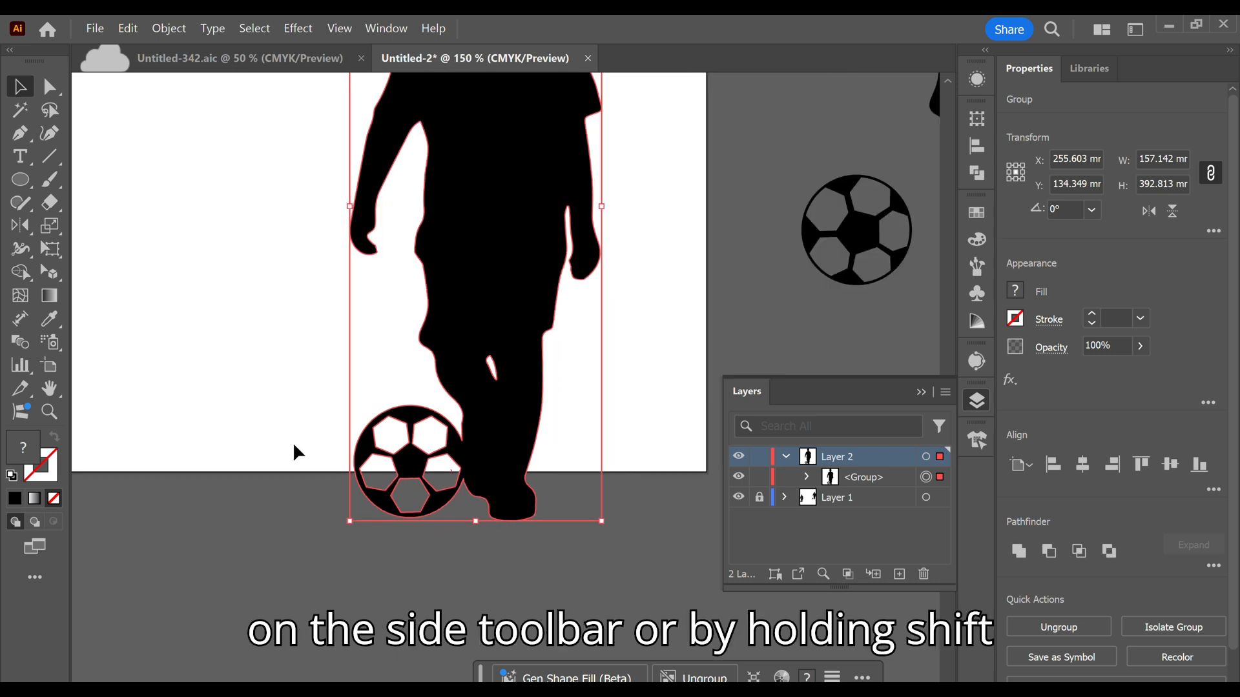
scroll(293, 442, down, 1)
scroll(394, 363, down, 1)
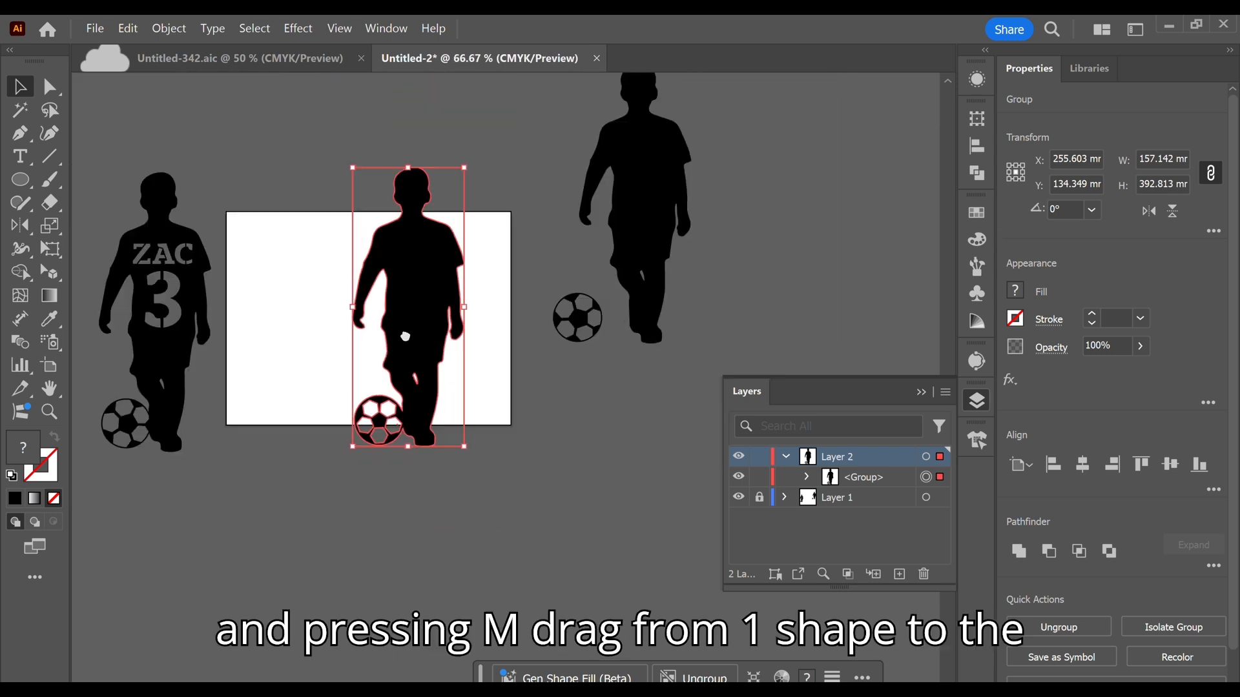
scroll(443, 435, down, 1)
scroll(448, 435, up, 1)
scroll(446, 430, up, 1)
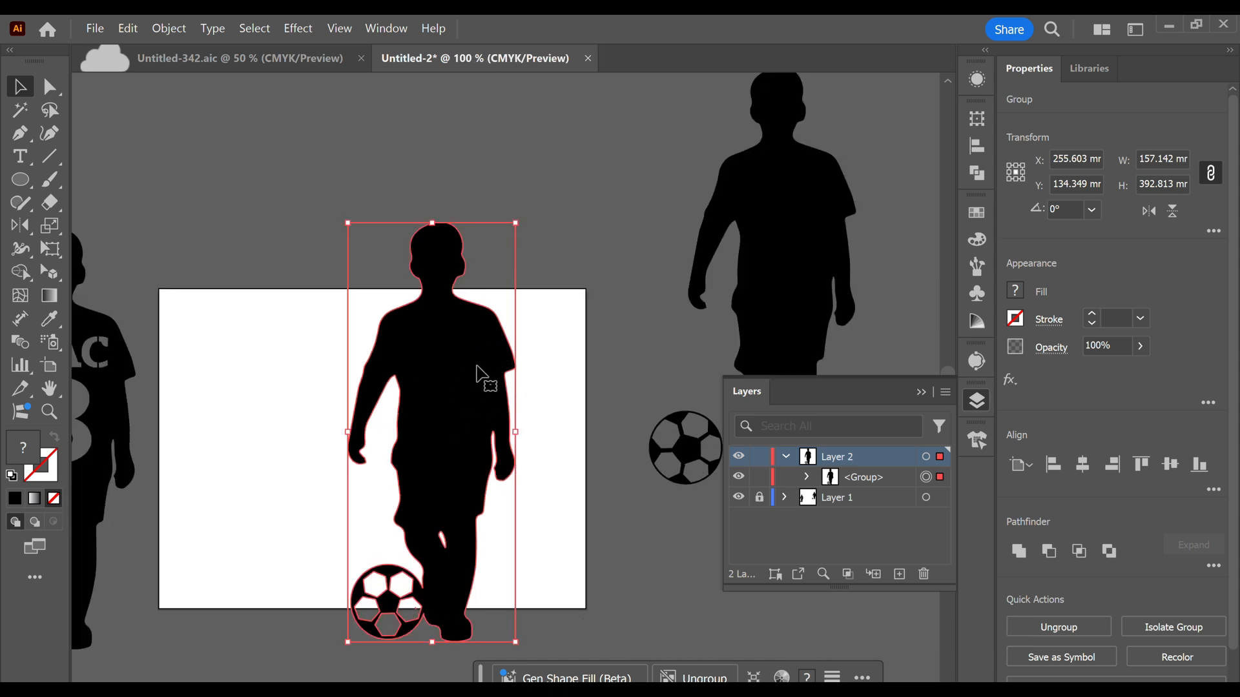
drag(479, 437, 510, 406)
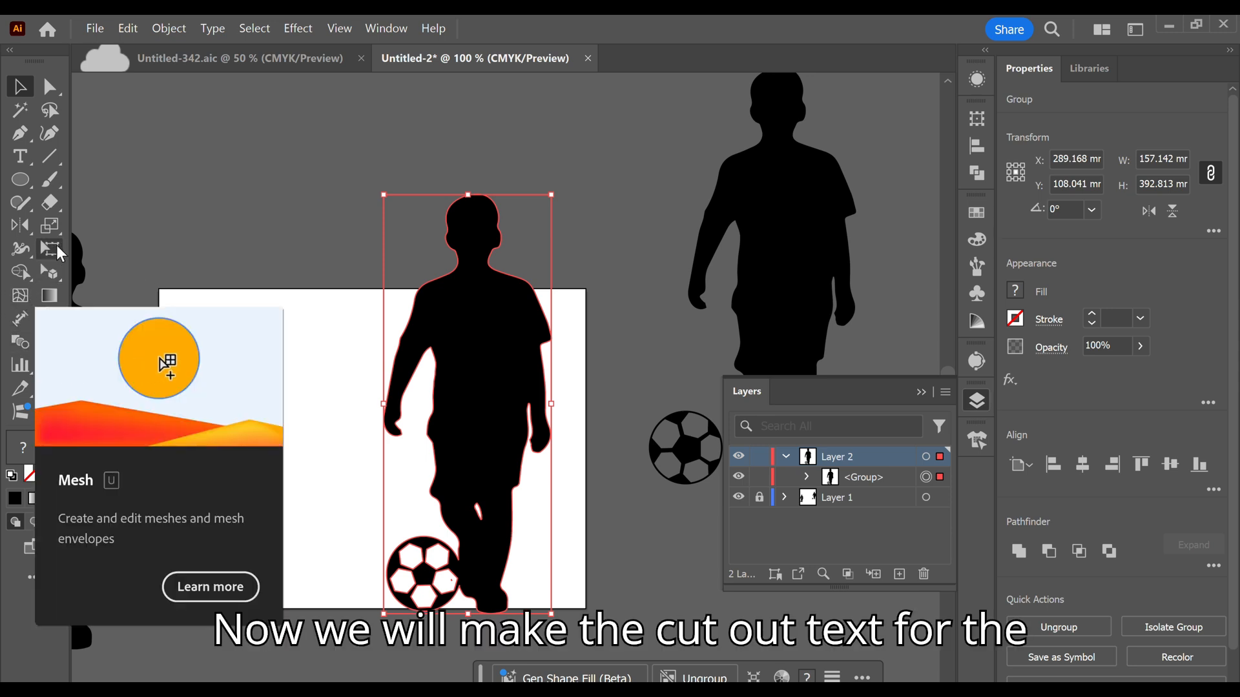
Add the player's first name in lowercase as black Myriad Pro point text on the blank area of the artboard
click(26, 164)
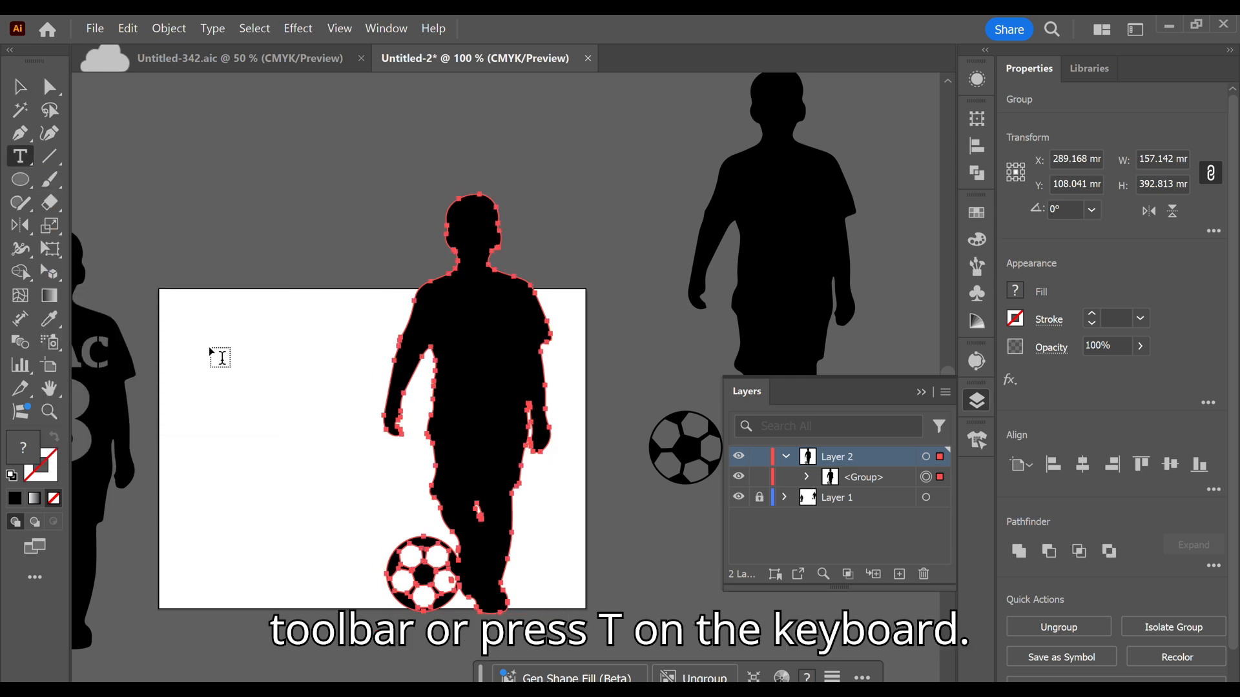
click(210, 345)
scroll(199, 361, up, 3)
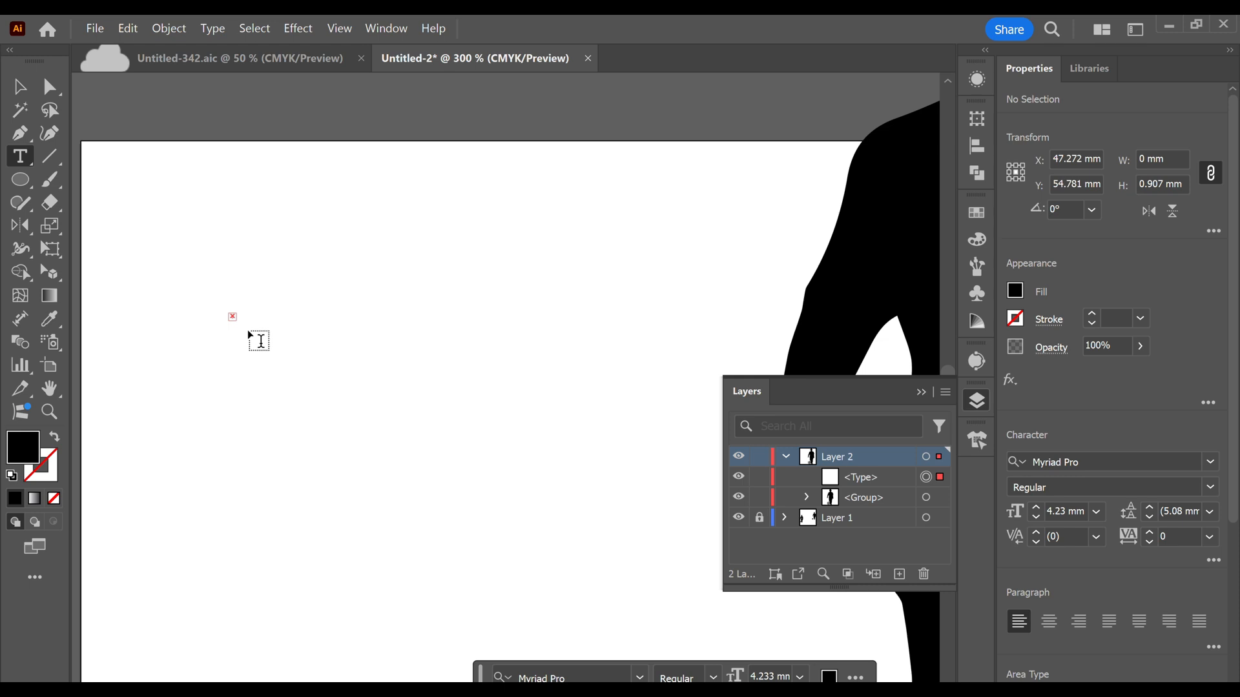
key(ctrl+z)
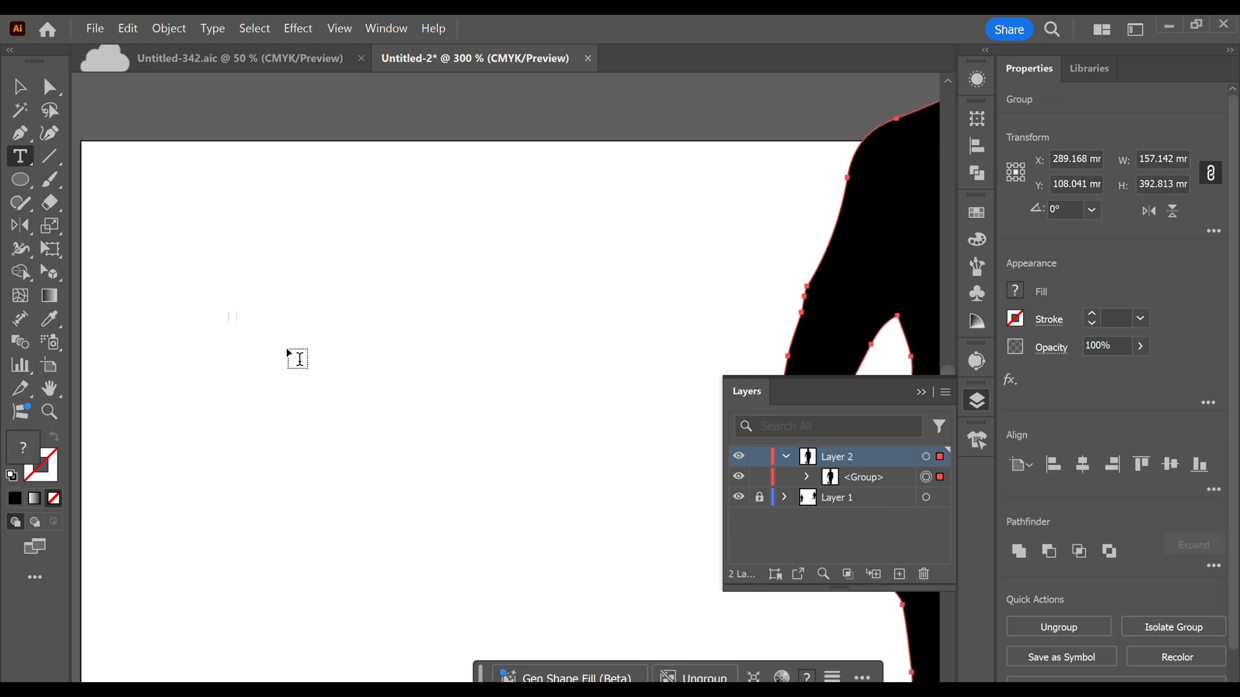
click(288, 350)
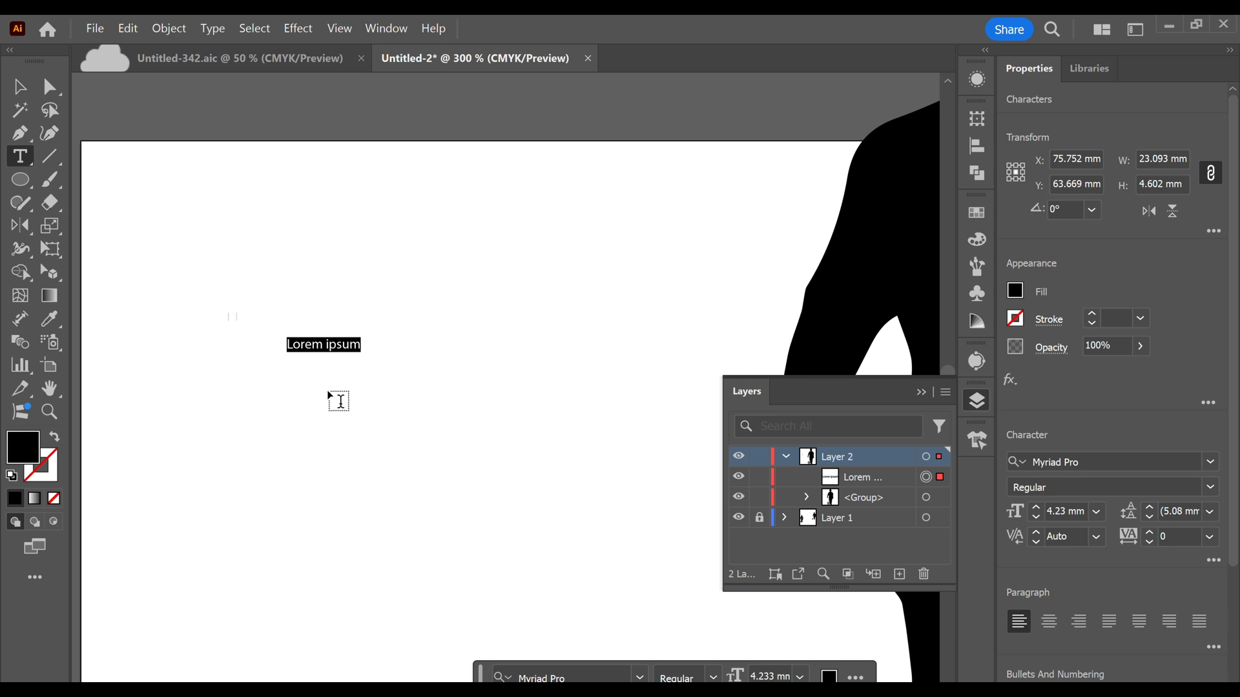
scroll(314, 380, up, 2)
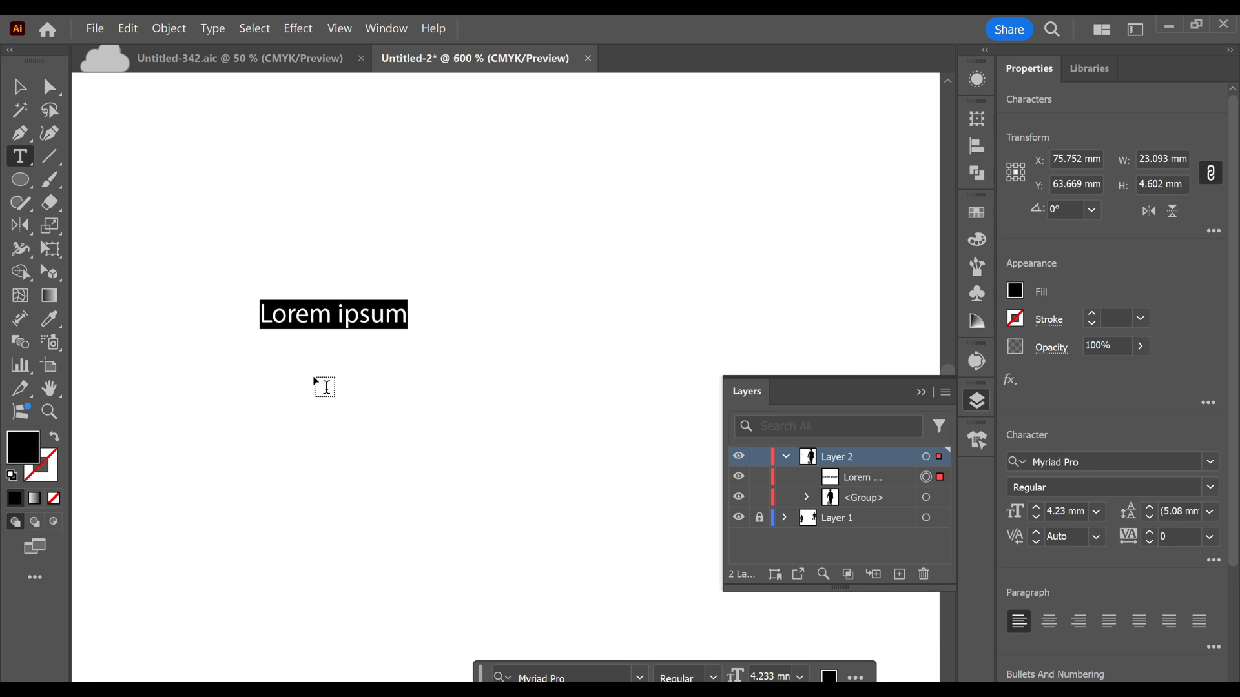
text(zac)
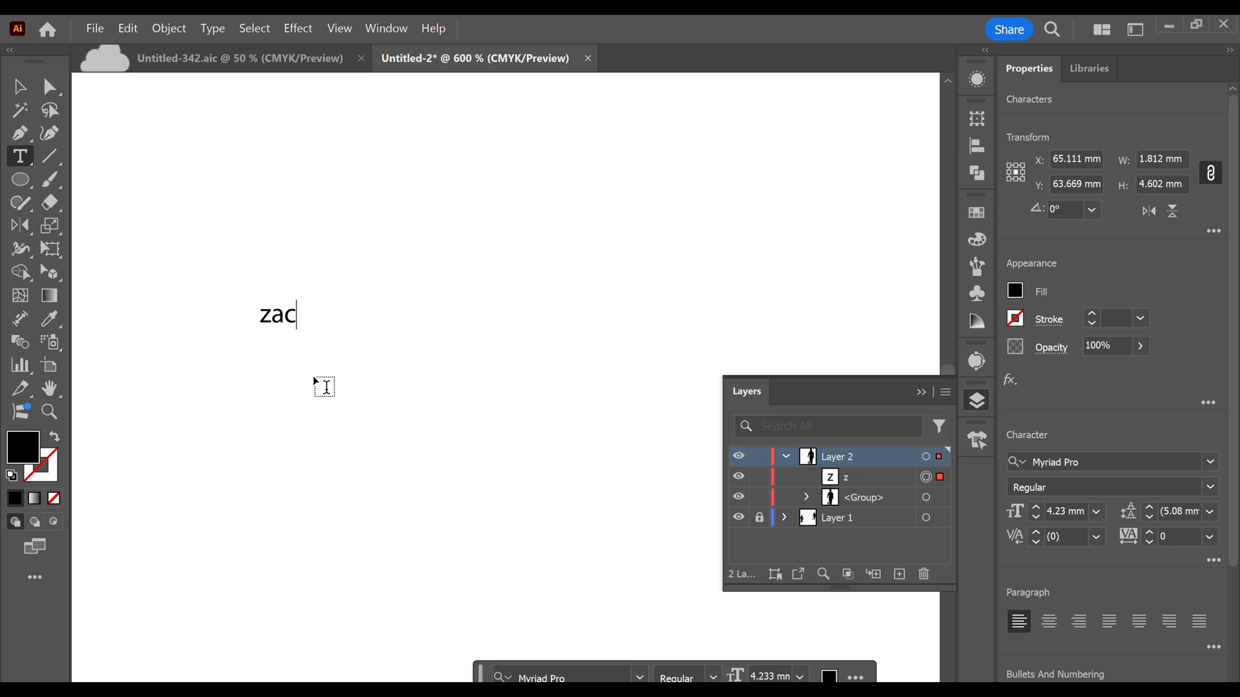
key(Escape)
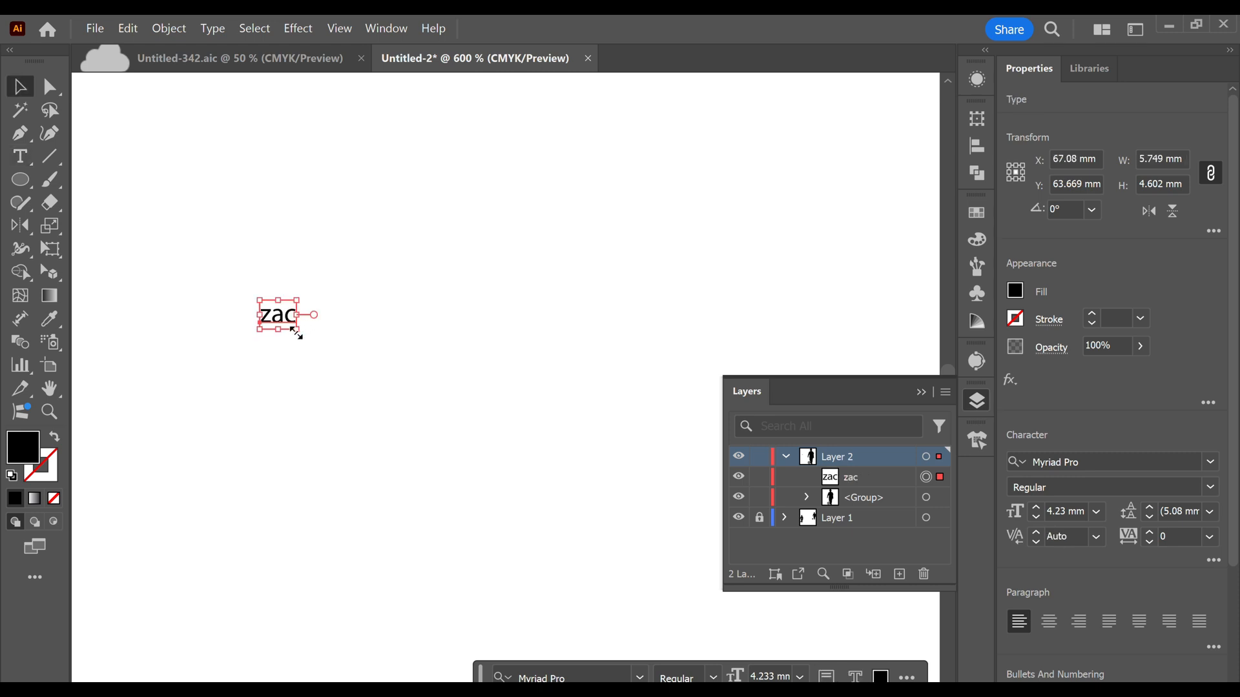
Scale the name text up to a font size of about 24 mm beside the player silhouette
drag(295, 333, 633, 428)
scroll(467, 494, down, 4)
click(921, 392)
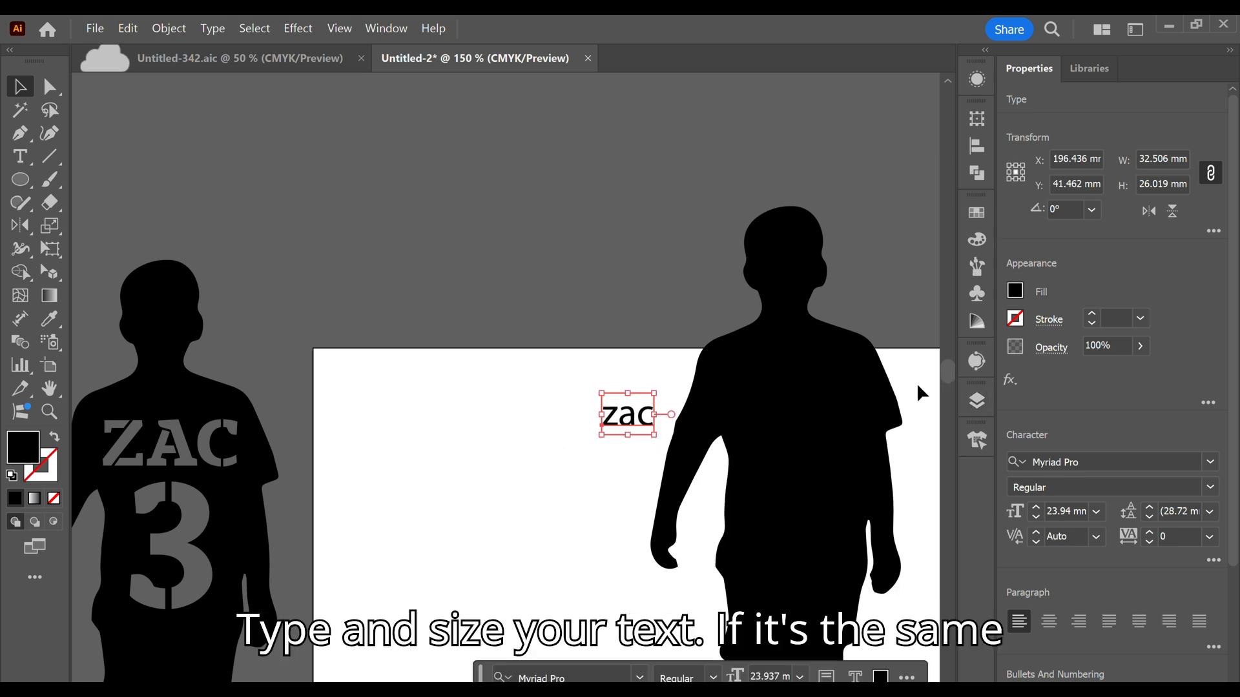
drag(828, 448, 642, 437)
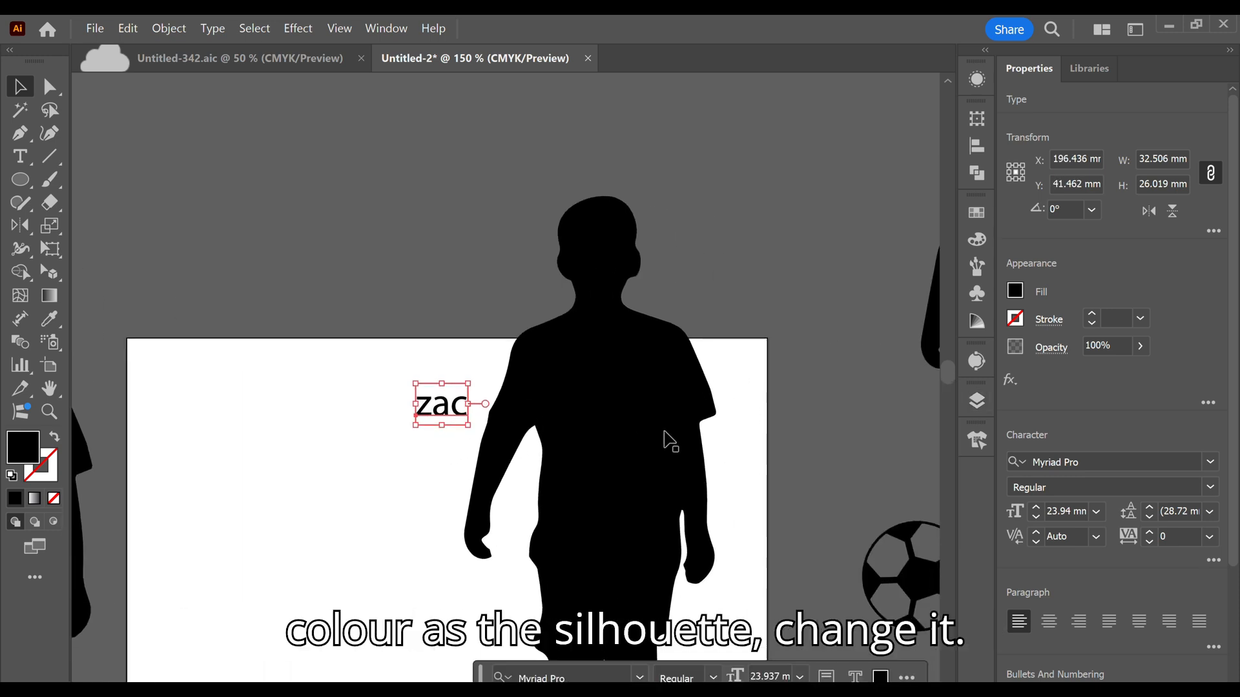
Fill the name text with red and enlarge it to a font size of about 62 mm across the silhouette's upper back
click(1017, 292)
click(859, 360)
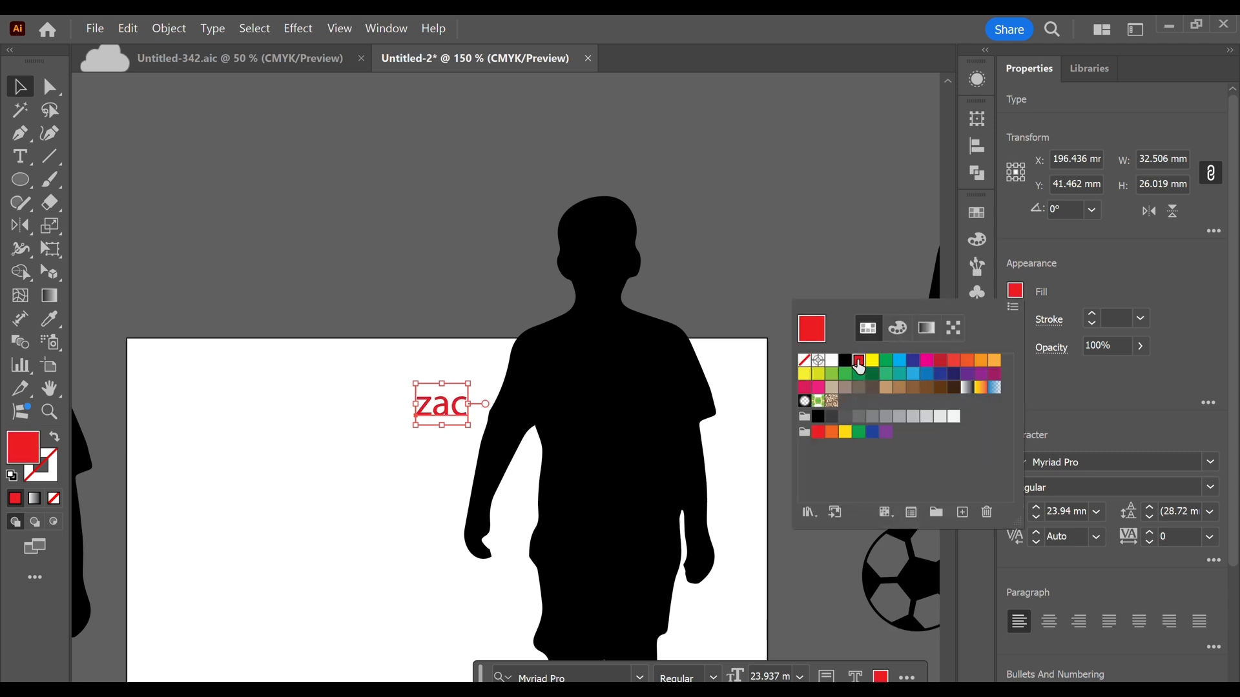
click(448, 406)
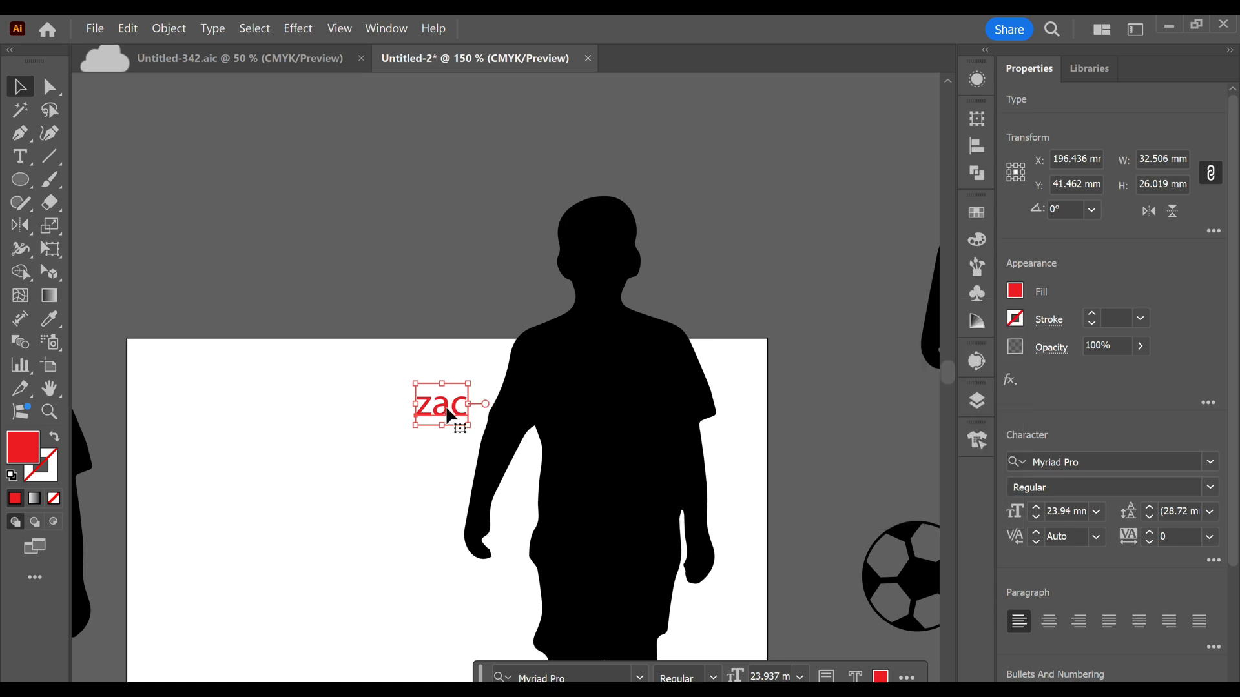
drag(450, 416, 709, 477)
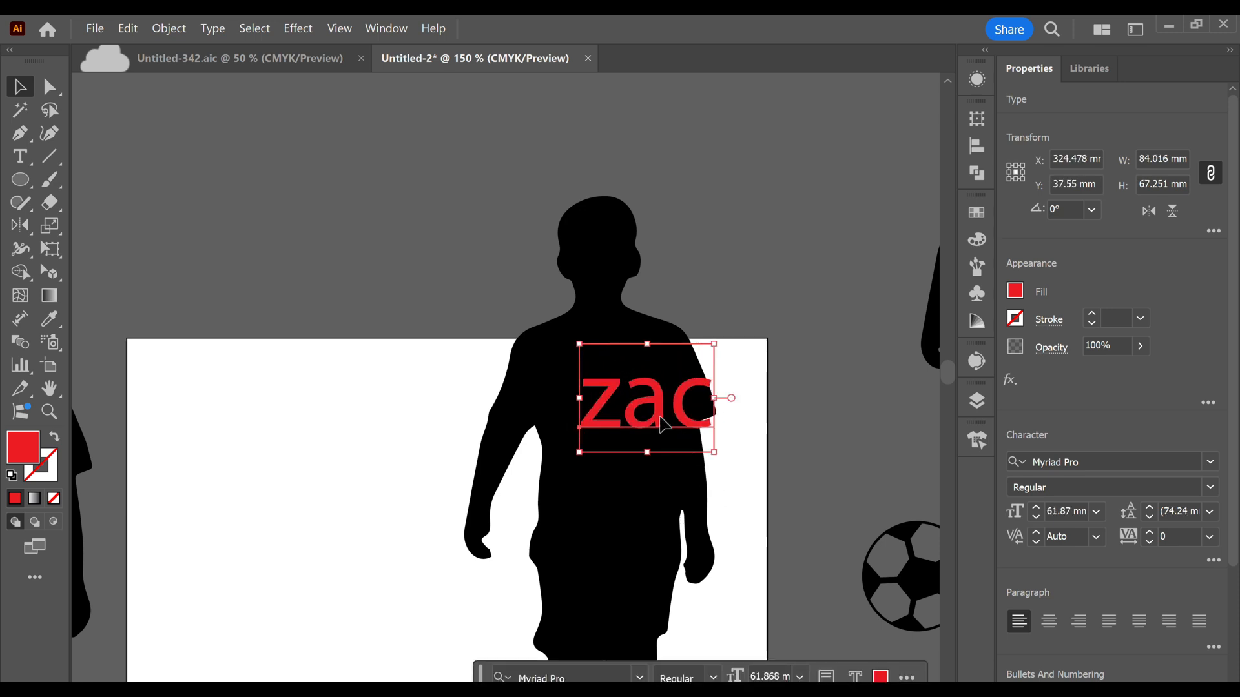
drag(662, 424, 626, 392)
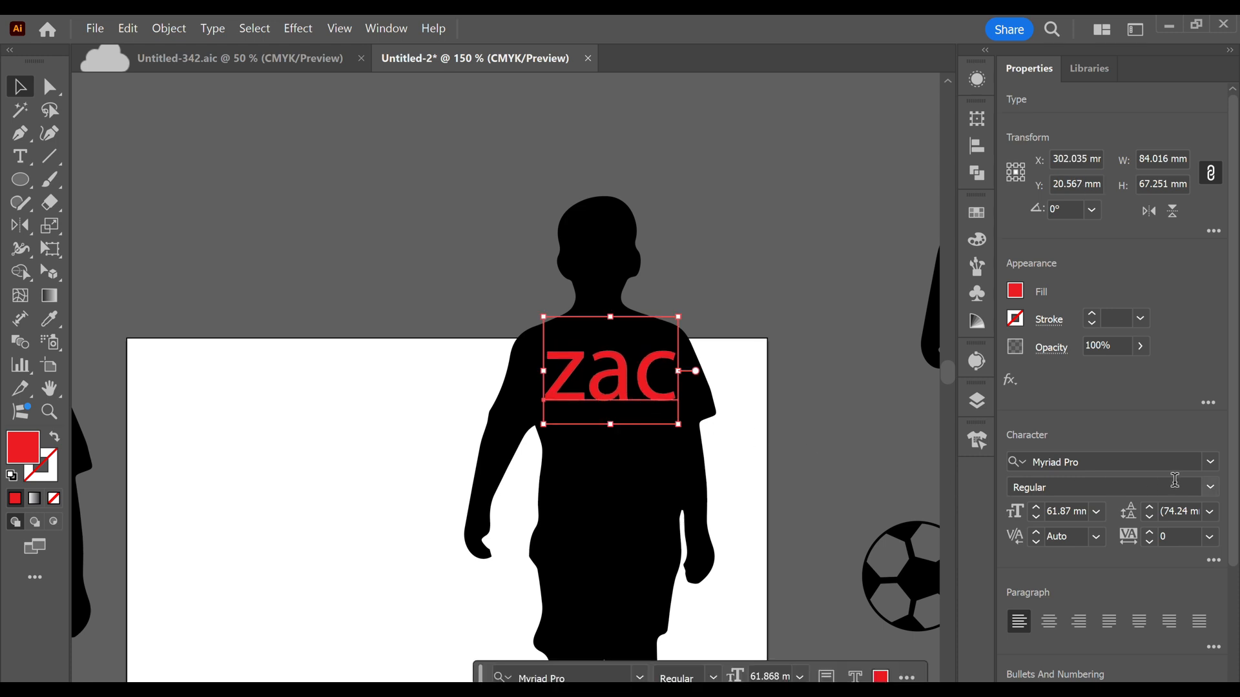
Change the name's font to Anaphora Stencil Extrabold and centre the text between the silhouette's shoulders
click(1208, 467)
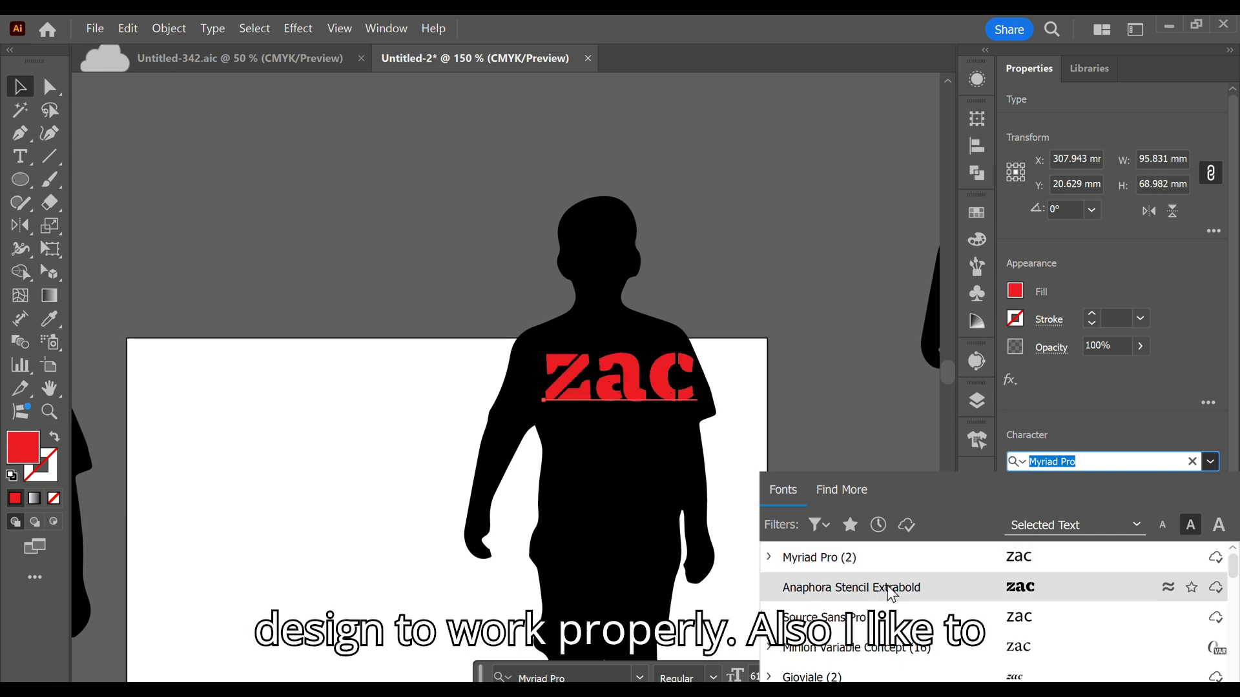
click(888, 587)
drag(670, 398, 649, 407)
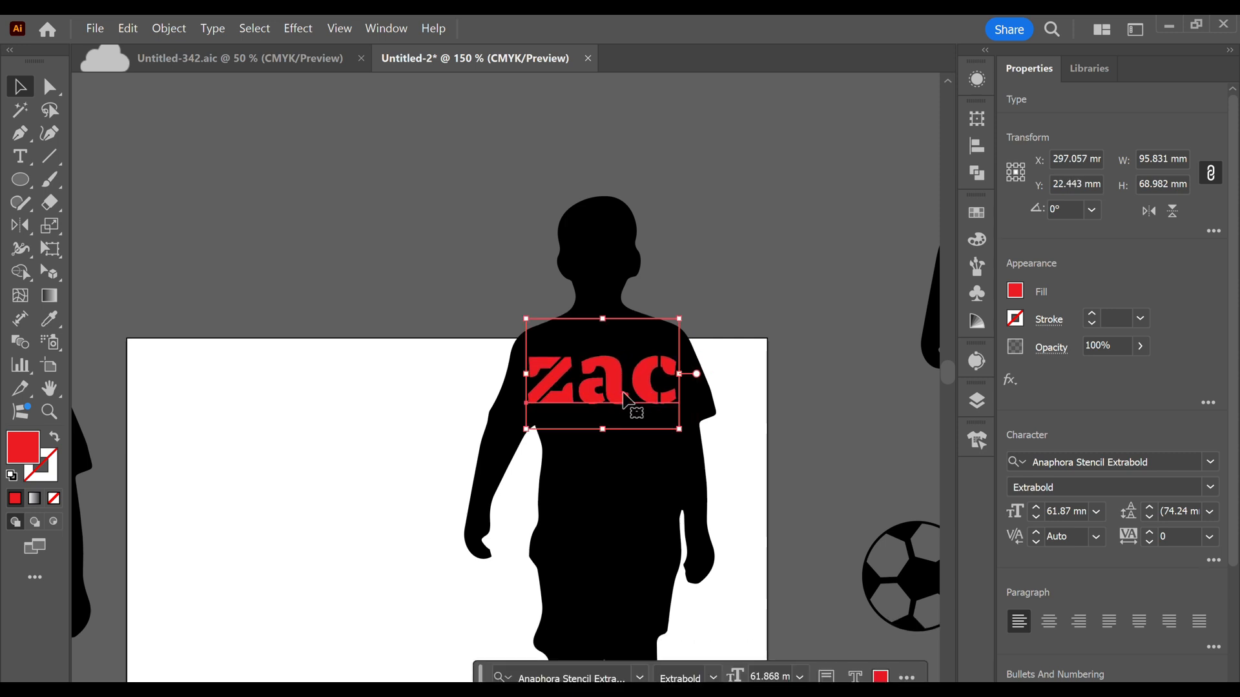
Replace each lowercase letter of the name with its capital
double_click(634, 409)
key(BackSpace)
text(A)
key(Left)
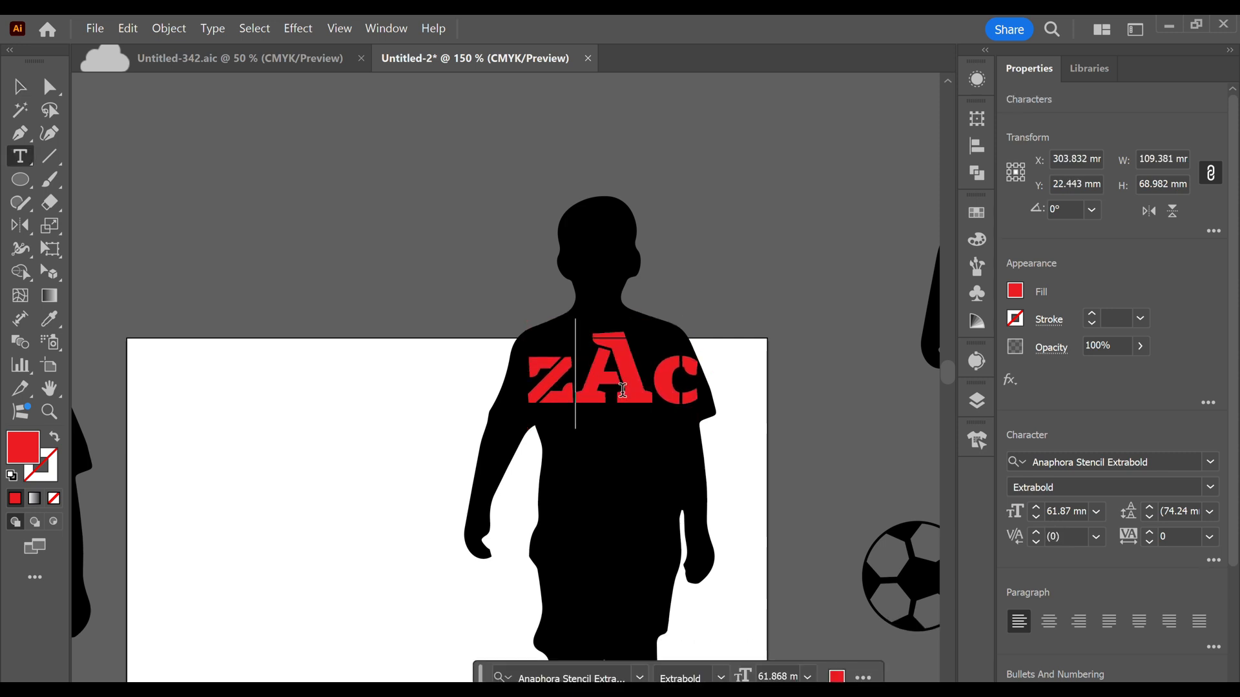
key(BackSpace)
text(Z)
key(Right)
key(Right)
key(BackSpace)
text(C)
key(Escape)
Shrink the capitalised name to a font size of about 39 mm so it fits within the silhouette's upper back
drag(665, 391, 658, 421)
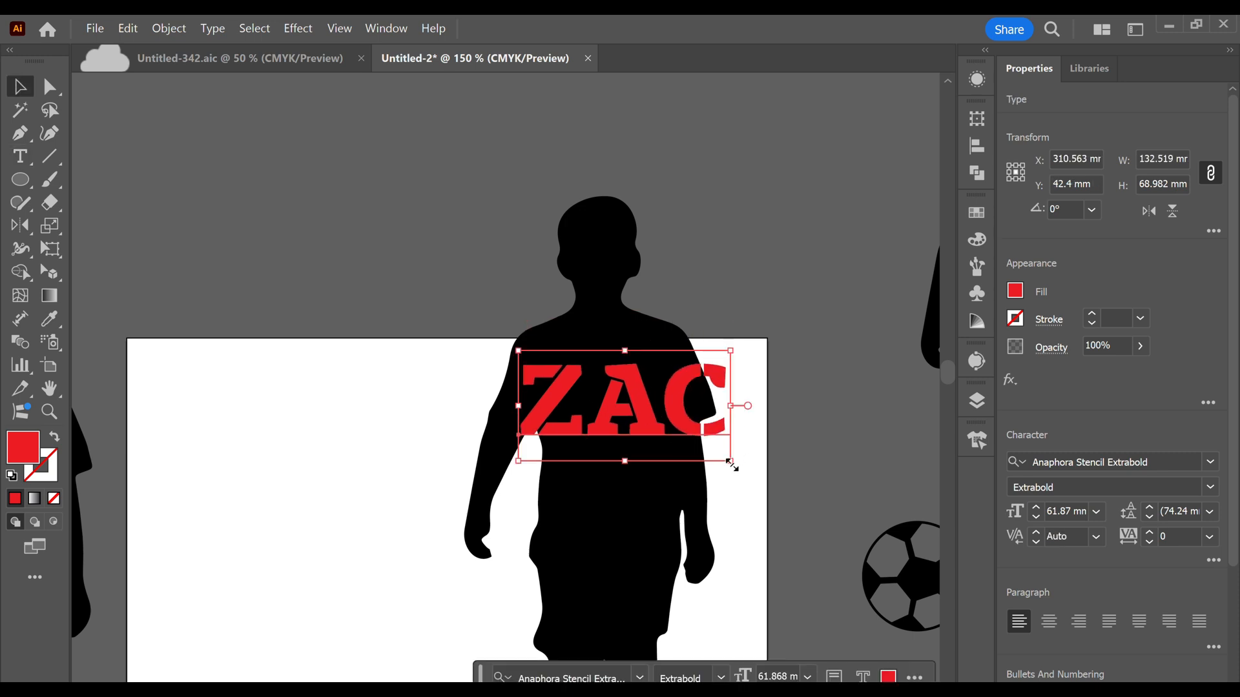
drag(731, 459, 633, 392)
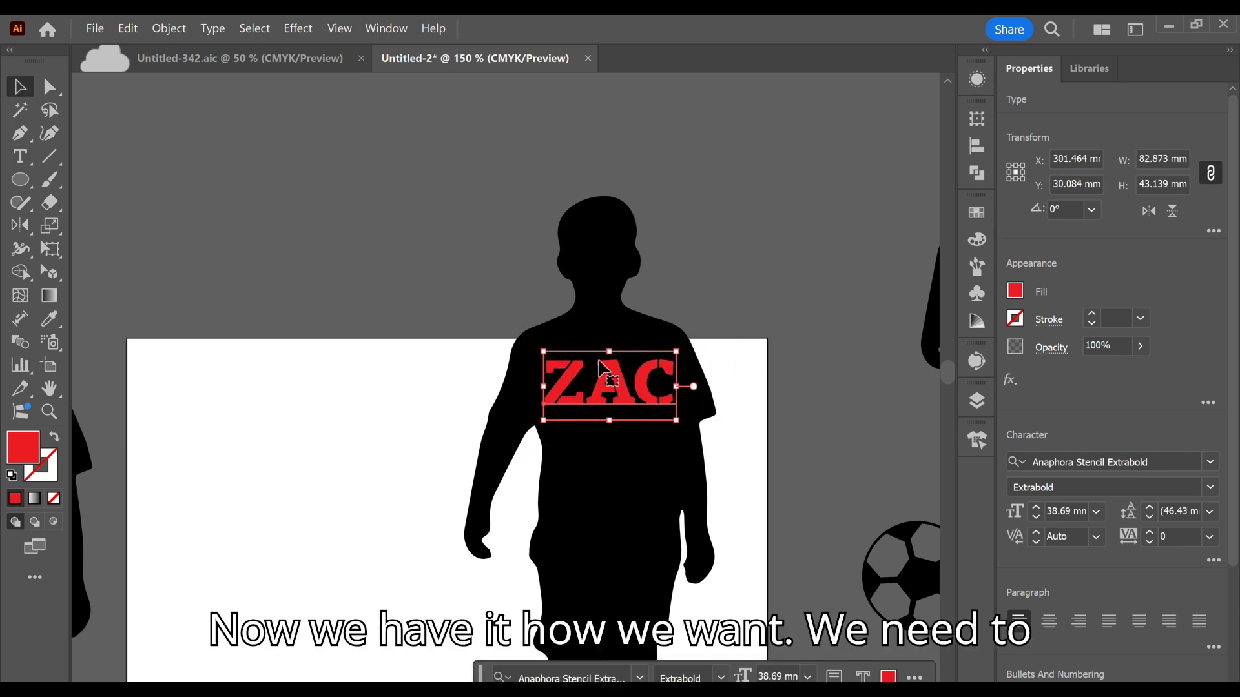
scroll(614, 380, down, 2)
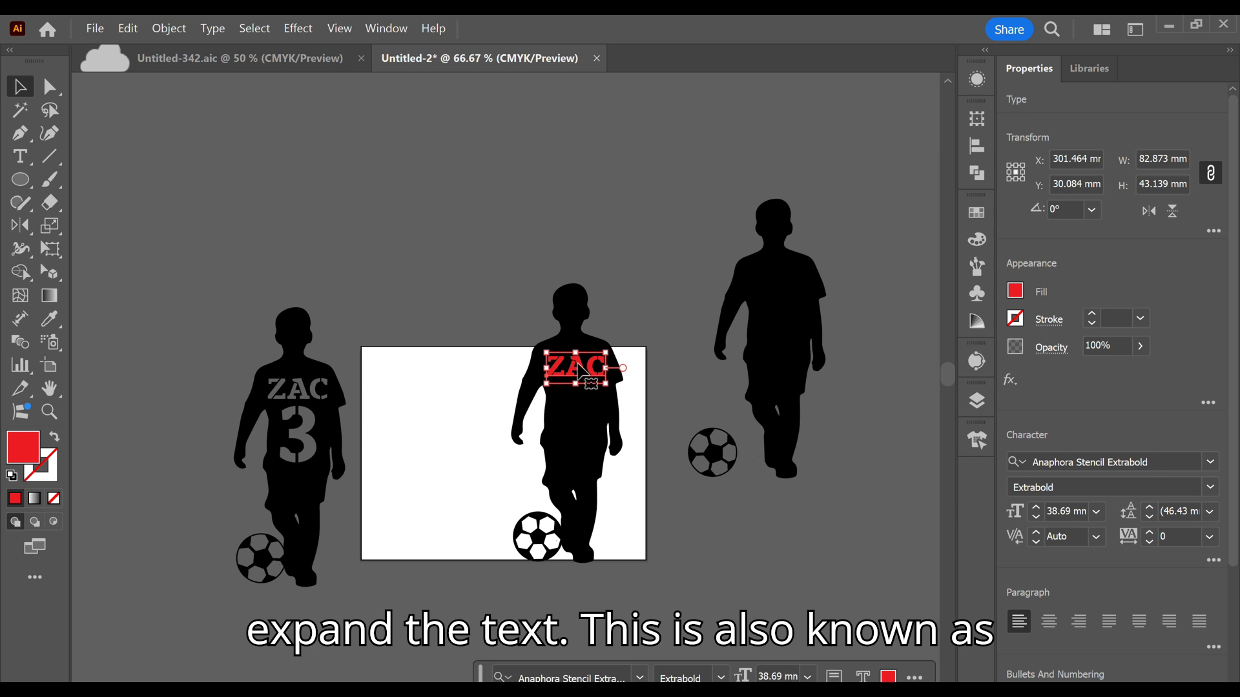
scroll(591, 372, up, 2)
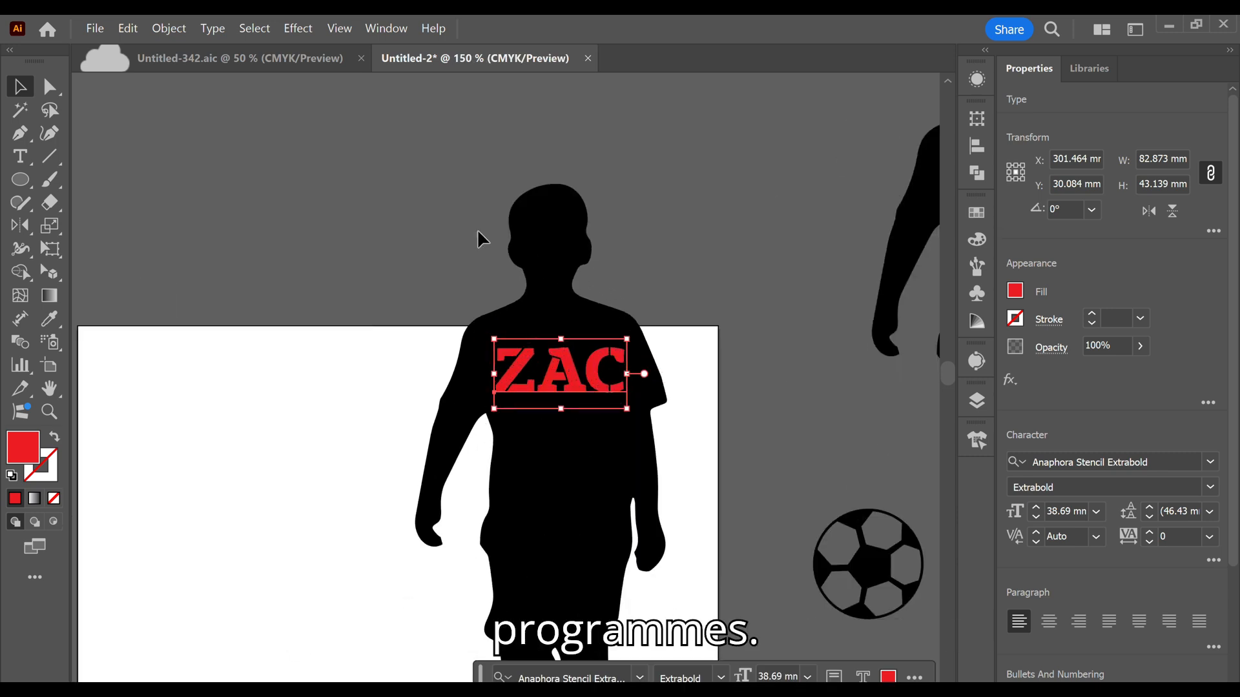
Expand the name text into outlines with Object and Fill enabled
click(165, 33)
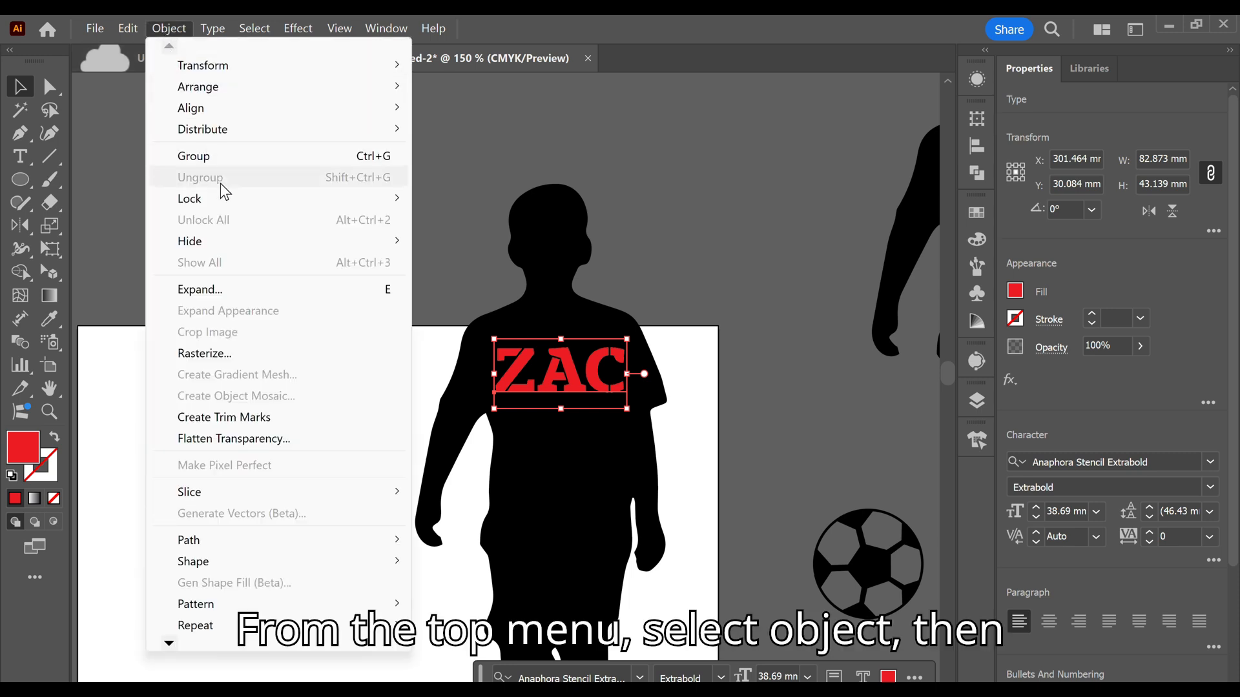
click(212, 294)
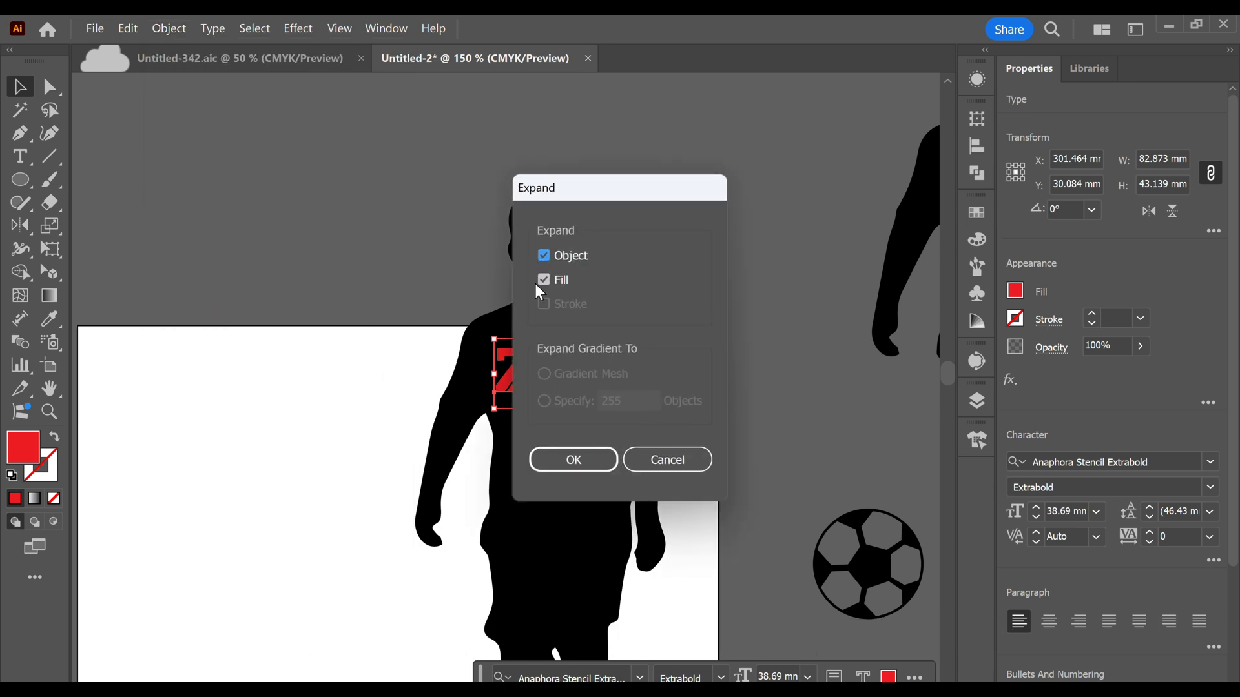
click(574, 463)
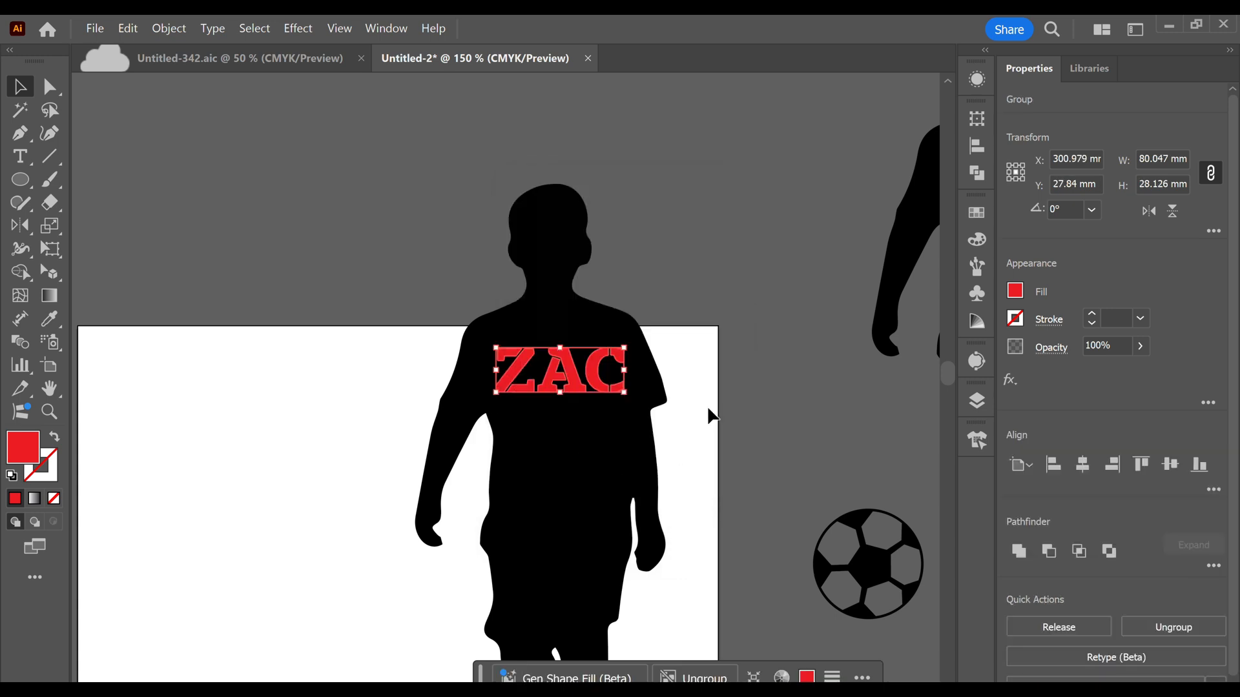
Select the silhouette together with the name outlines and cut out all pieces of the first letter with the Shape Builder tool
click(710, 414)
drag(712, 402, 538, 376)
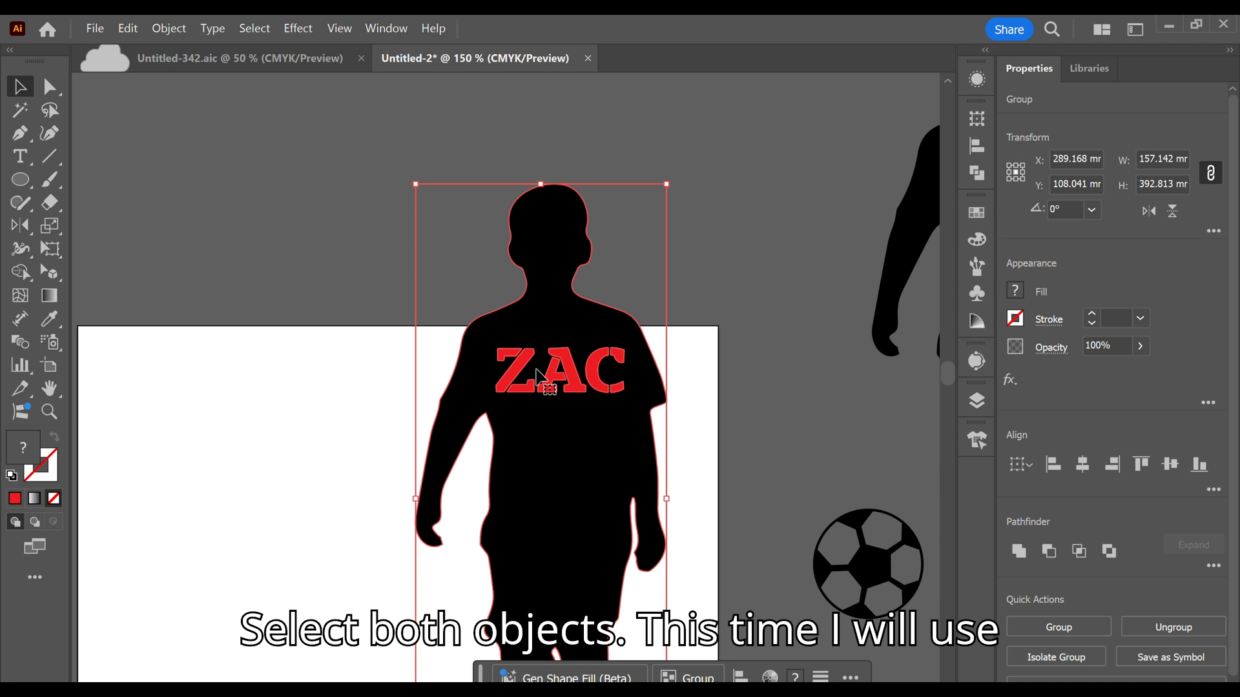
key(ctrl+equal)
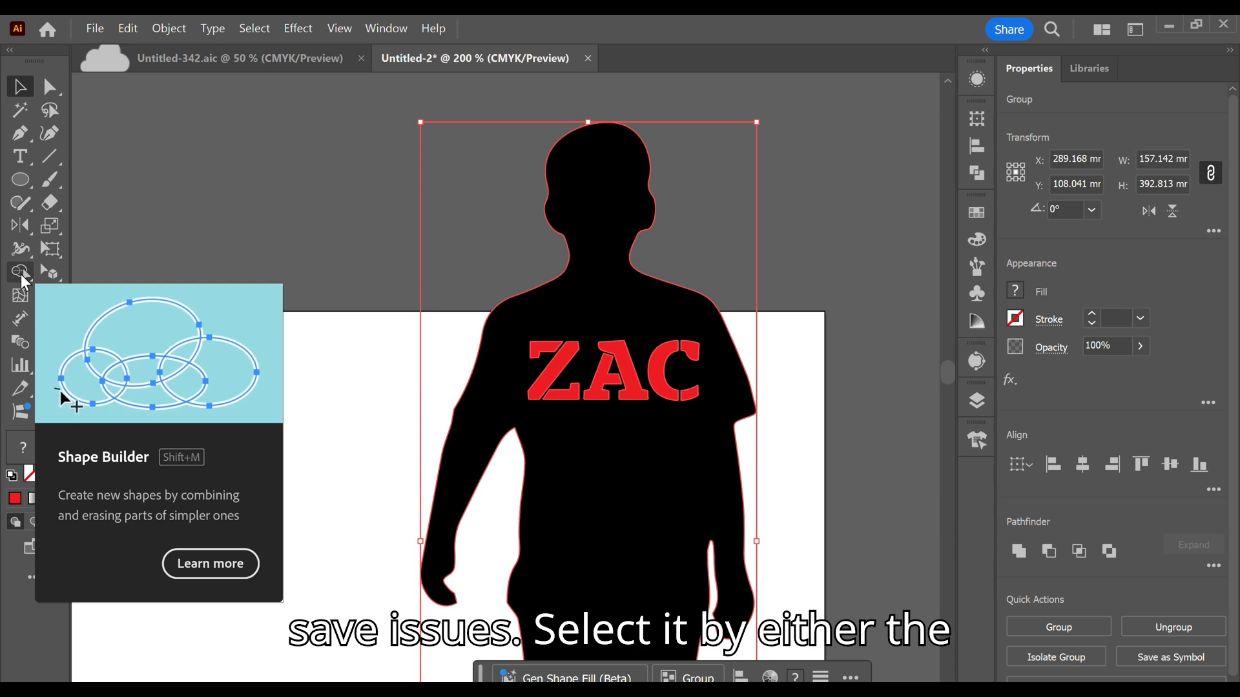
click(20, 271)
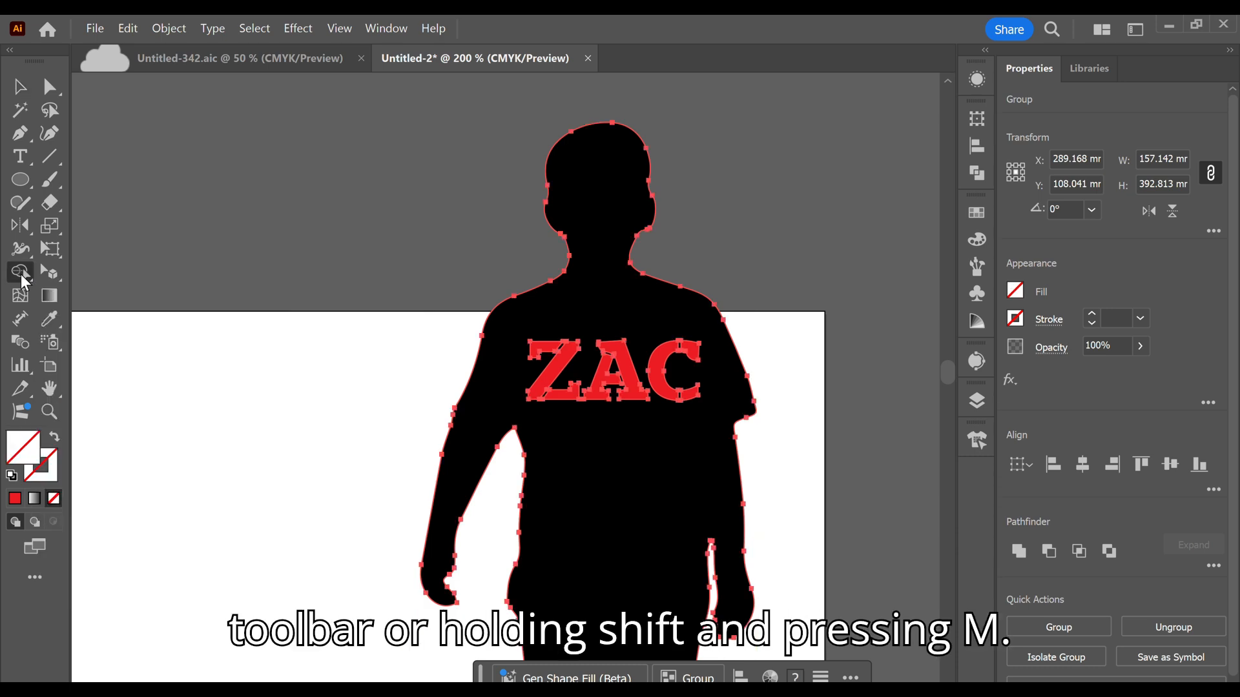
scroll(607, 357, up, 2)
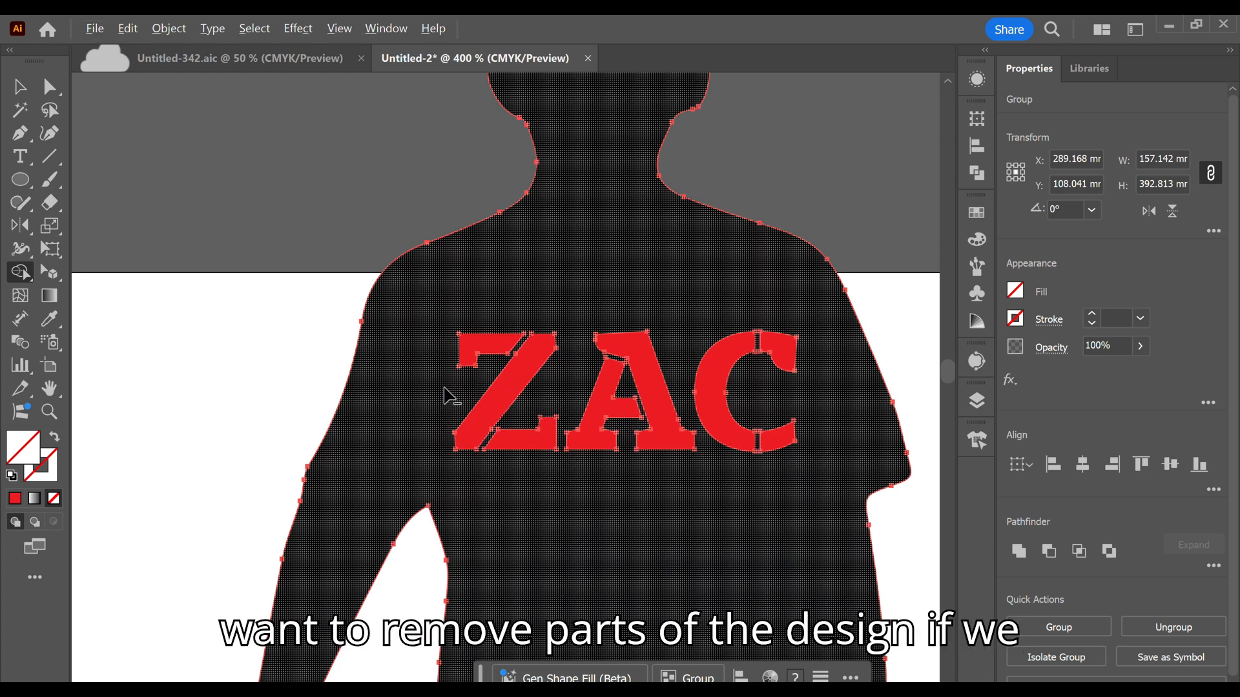
key(alt)
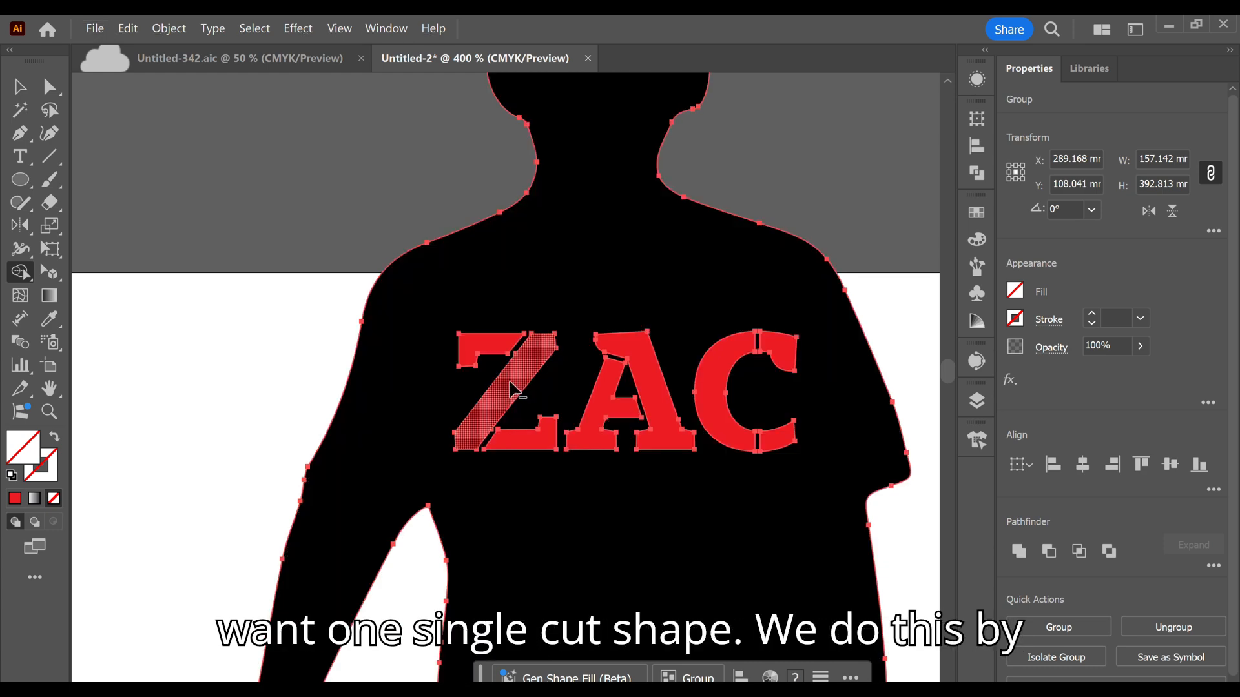
alt+click(513, 390)
alt+click(484, 340)
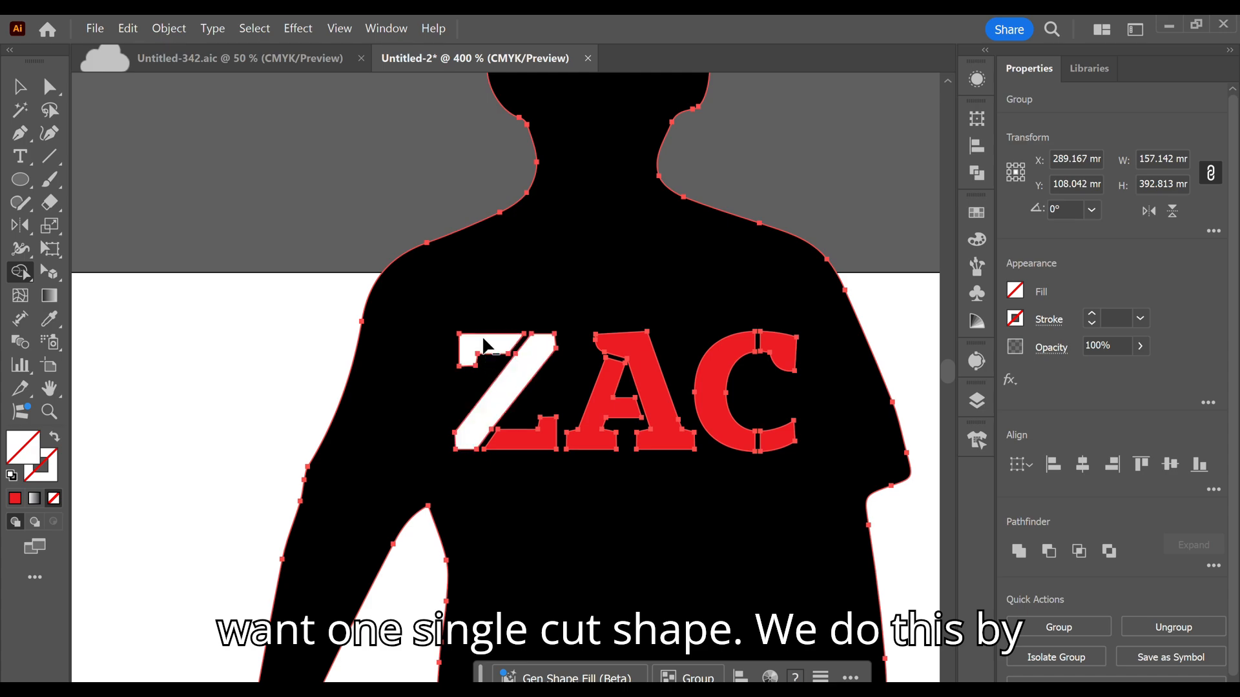
alt+click(547, 443)
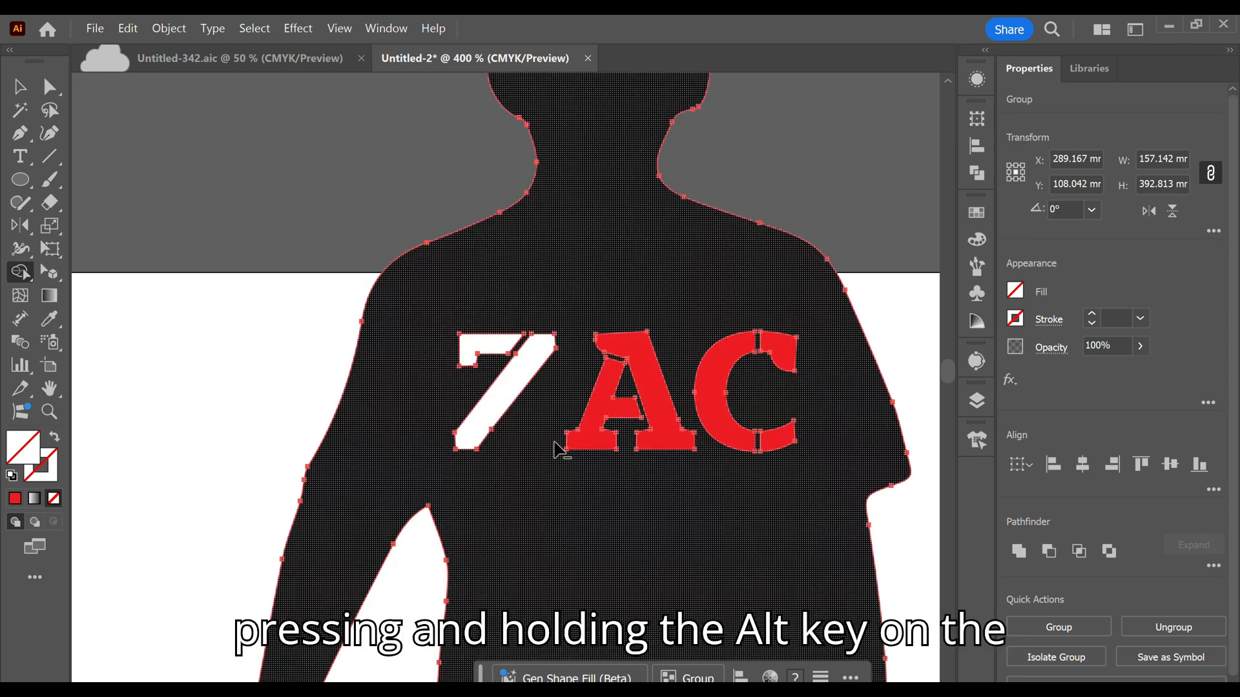
click(550, 445)
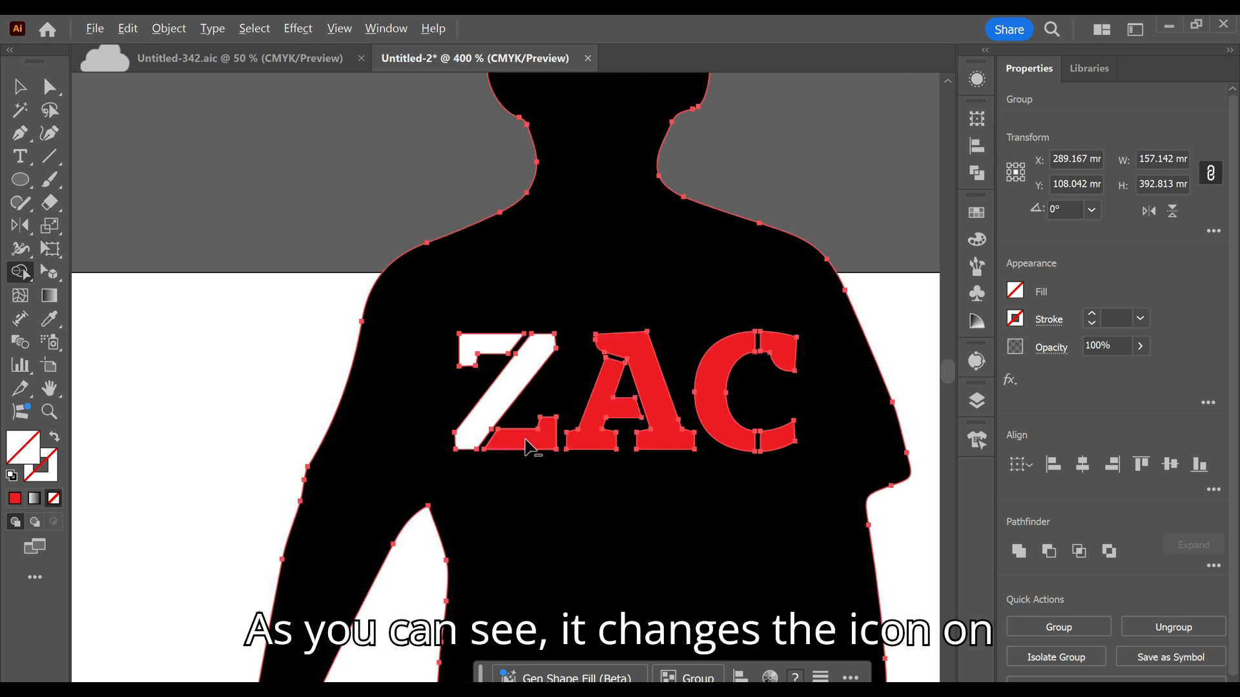
alt+click(529, 446)
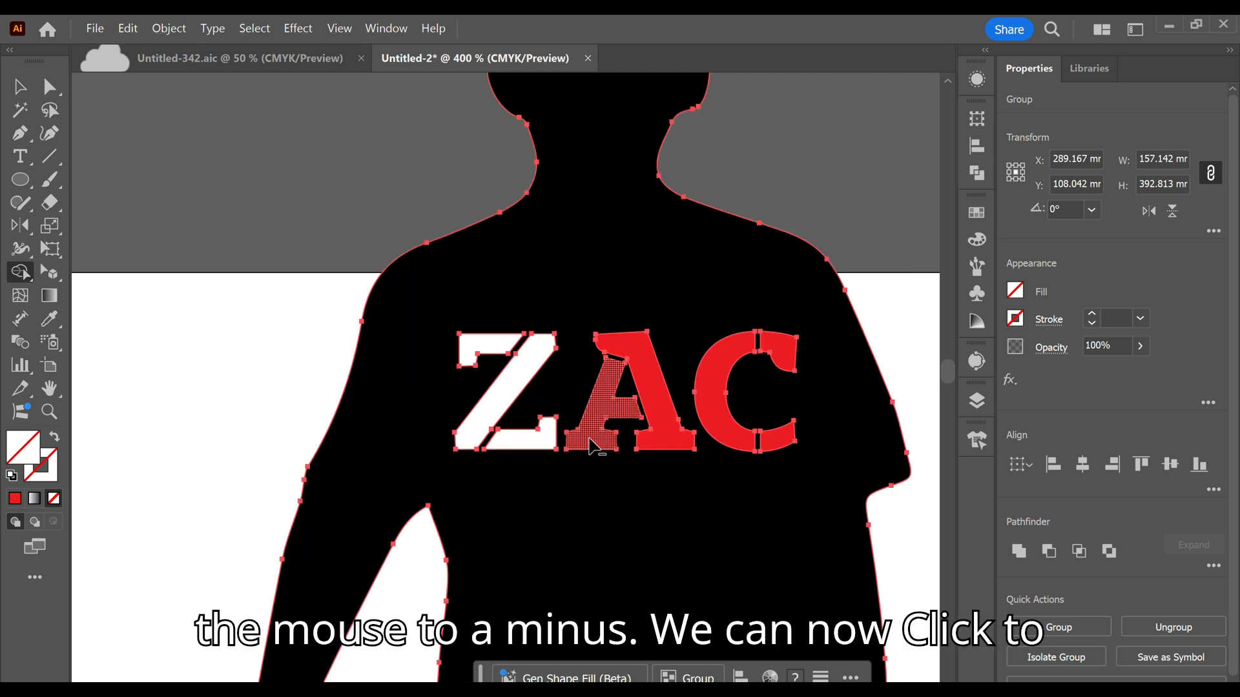
Cut the pieces of the second and third letters out of the silhouette with the Shape Builder tool
alt+click(593, 441)
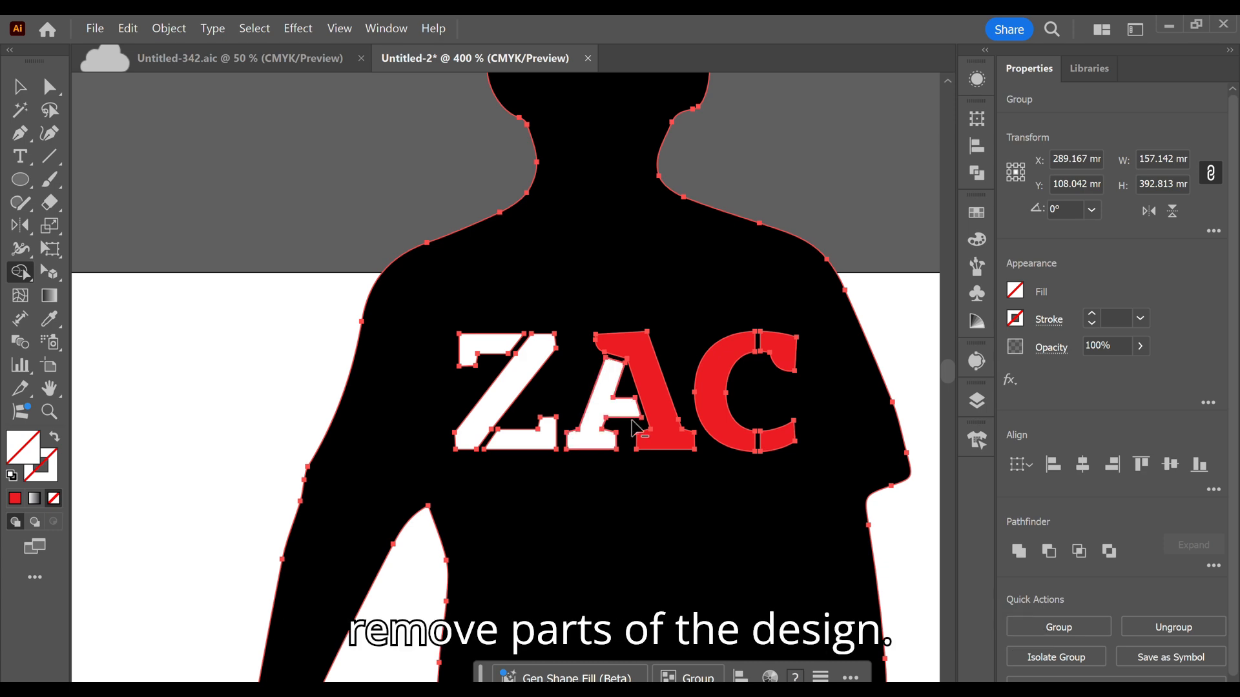
alt+click(662, 412)
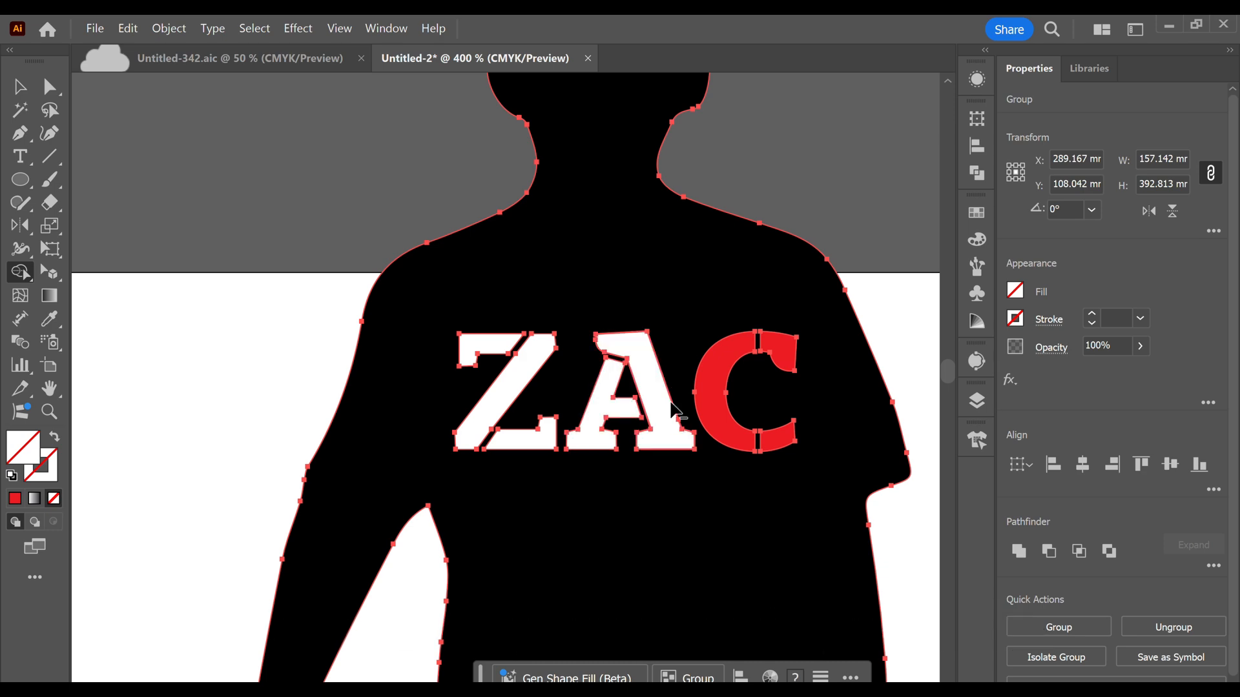
alt+click(712, 398)
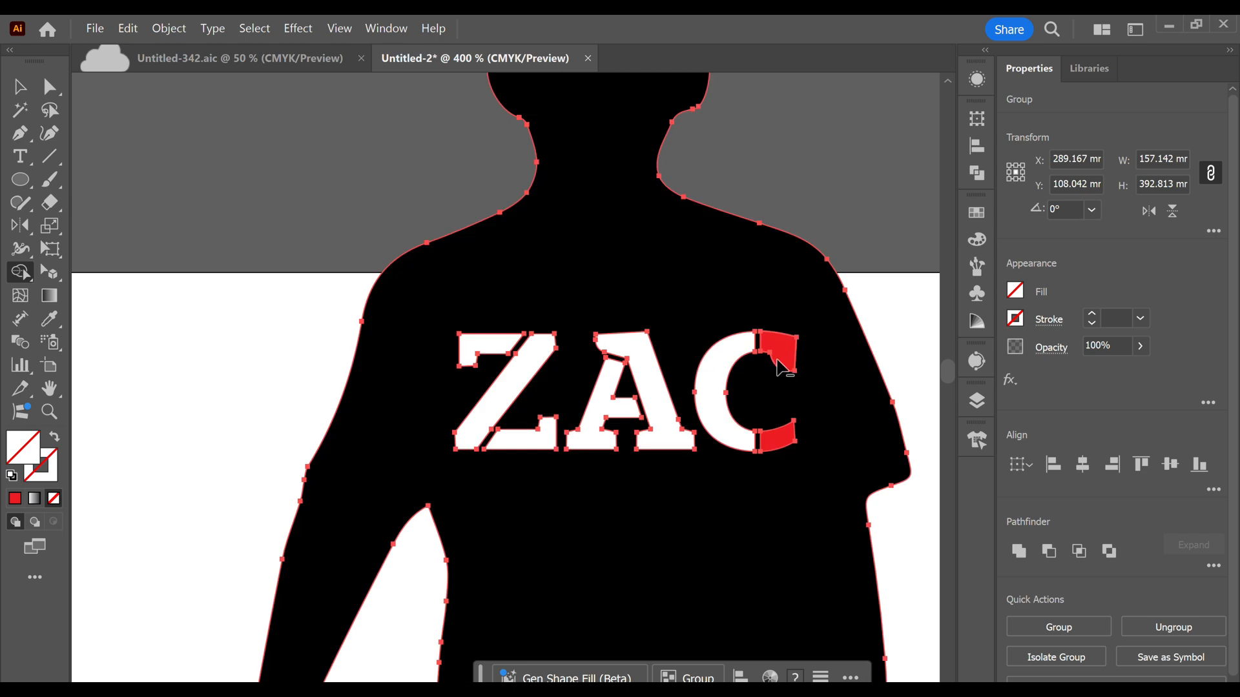
alt+click(787, 355)
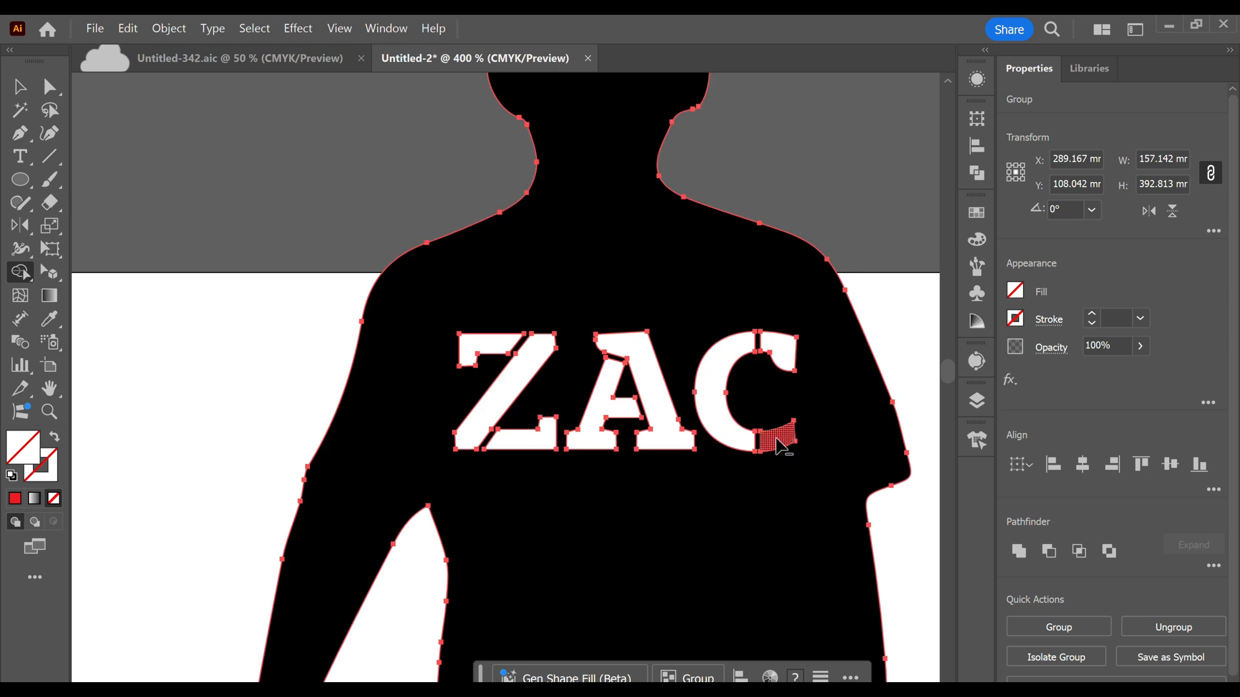
alt+click(779, 445)
Move the player and football group about 42 mm left and 14 mm down on the artboard, and deselect it
scroll(724, 445, down, 3)
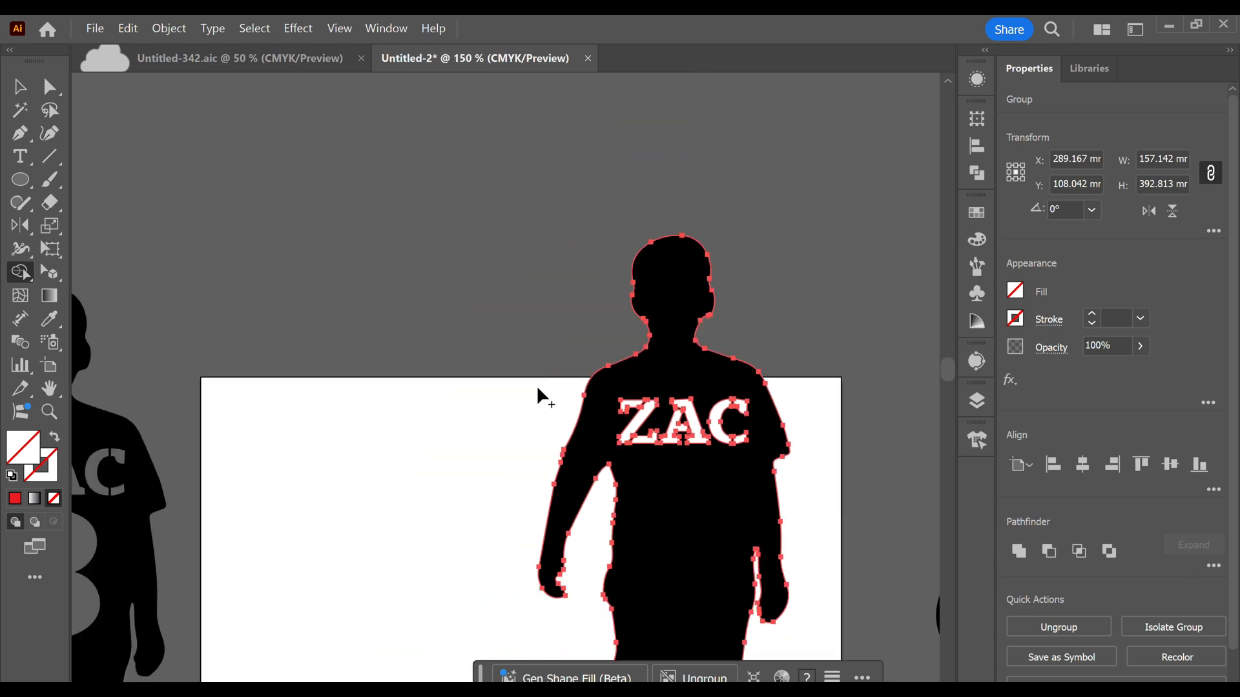
click(20, 86)
drag(665, 503, 607, 534)
scroll(597, 523, down, 2)
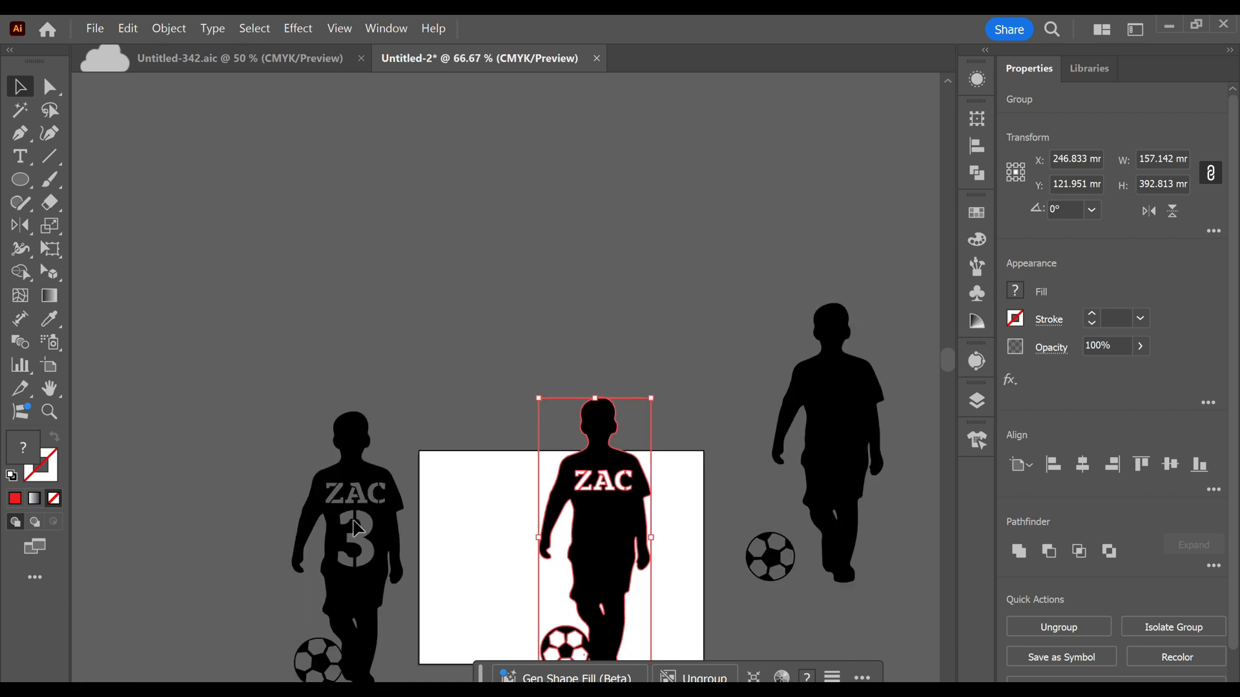
click(498, 507)
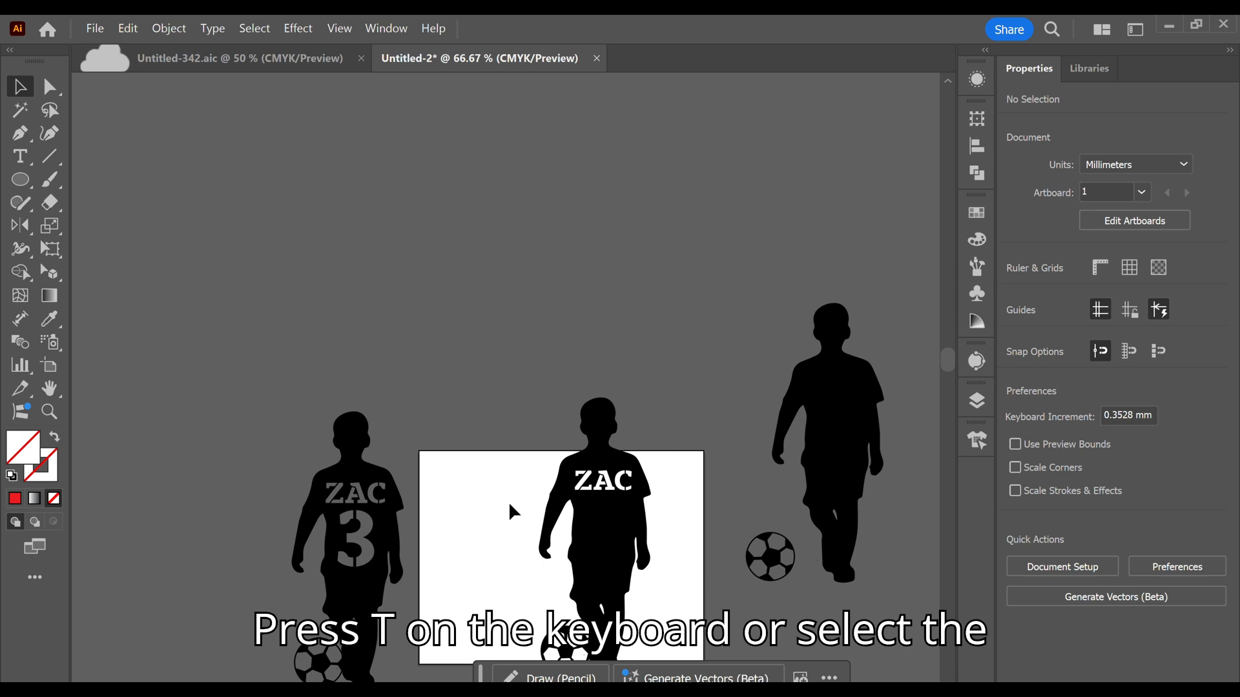
Add the shirt number 3 as black Anaphora Stencil Extrabold point text on the blank area beside the silhouette
key(t)
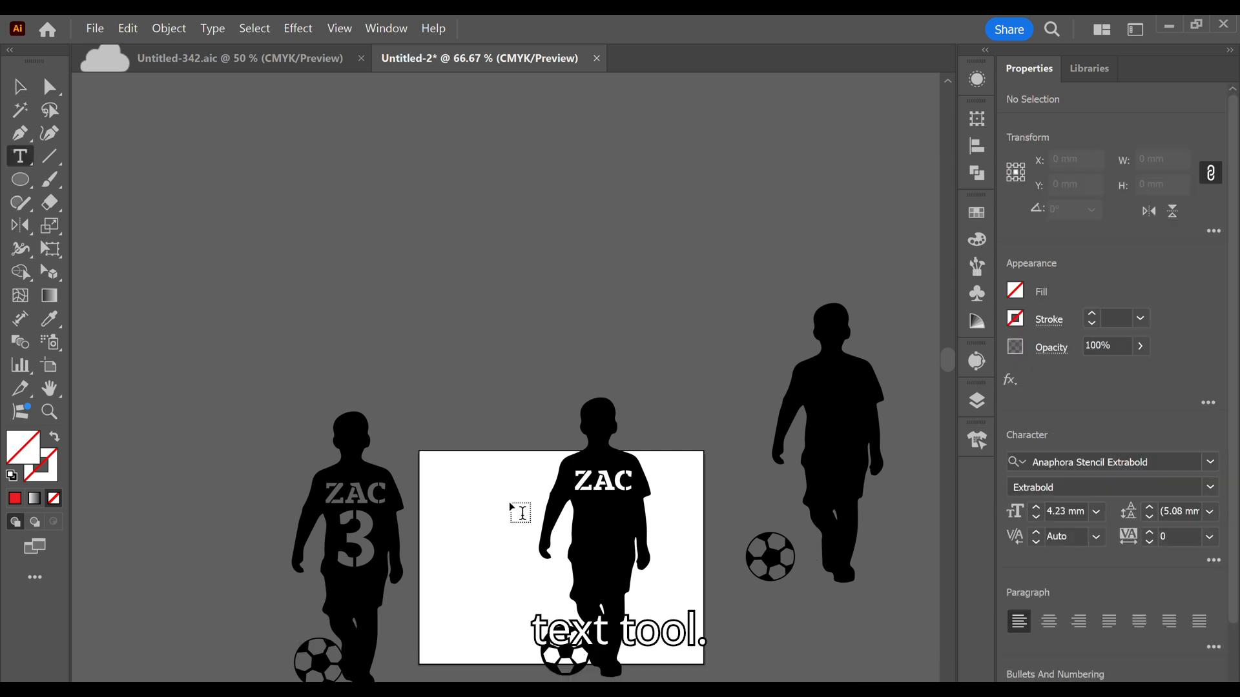
click(510, 502)
scroll(511, 501, up, 7)
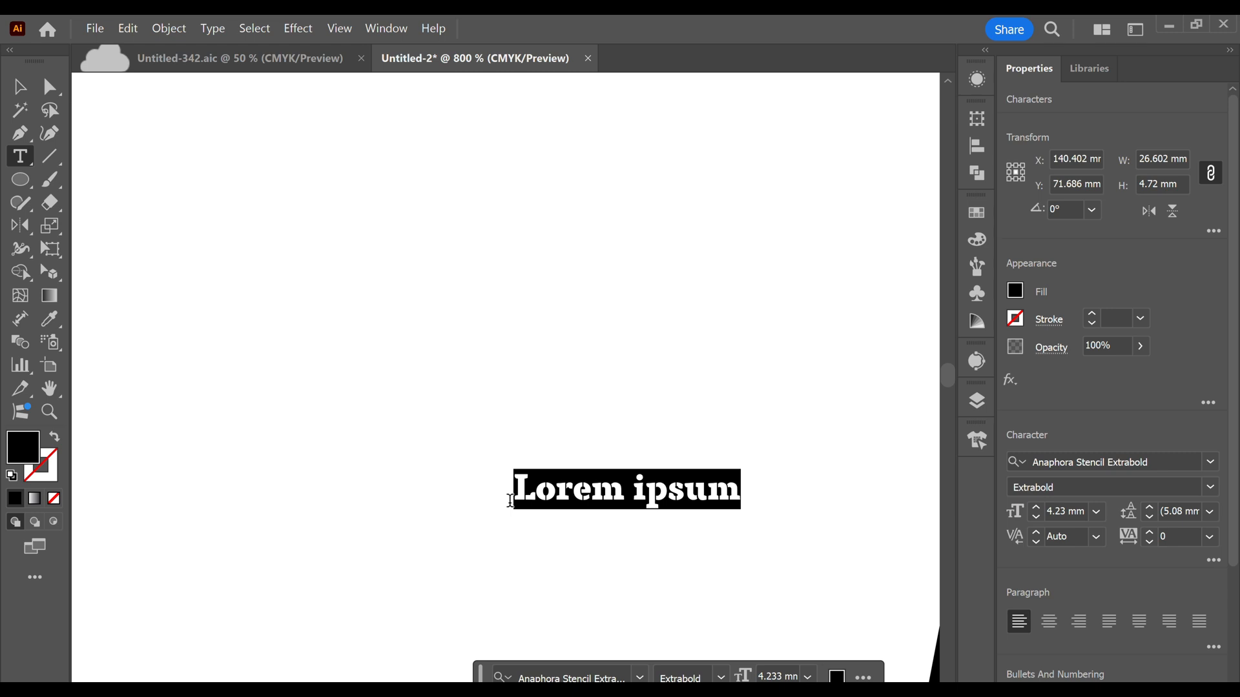
text(3)
key(Escape)
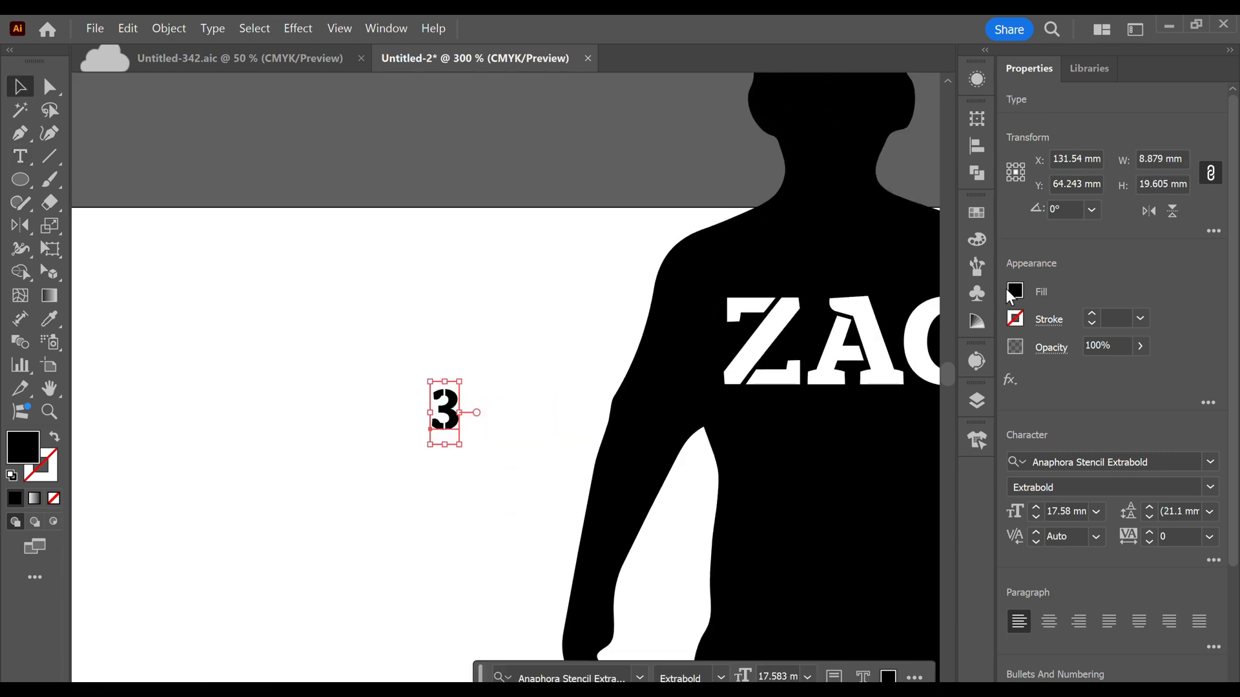
Fill the number 3 with red, place it on the shirt below the name and enlarge it to a type size of about 83 mm
click(1014, 291)
drag(455, 417, 831, 489)
drag(827, 452, 749, 265)
drag(527, 344, 556, 504)
scroll(525, 428, down, 3)
drag(532, 446, 534, 450)
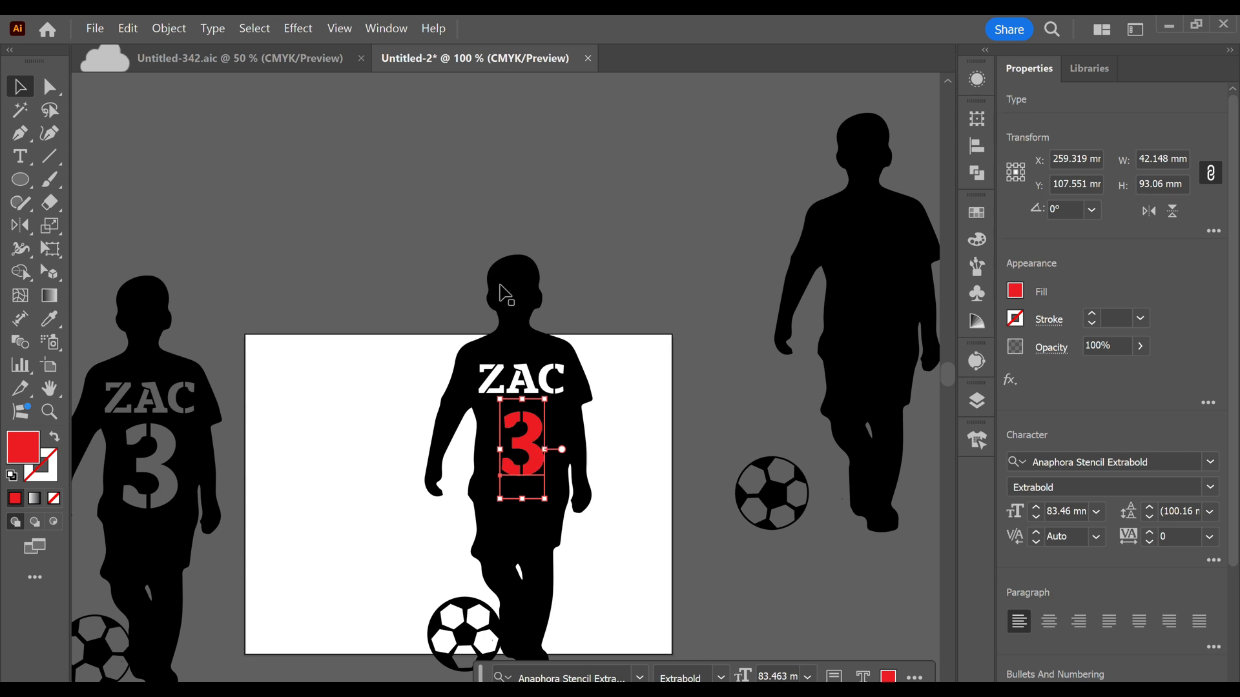
Expand the red number text into shapes with Object and Fill enabled, and deselect it
click(170, 30)
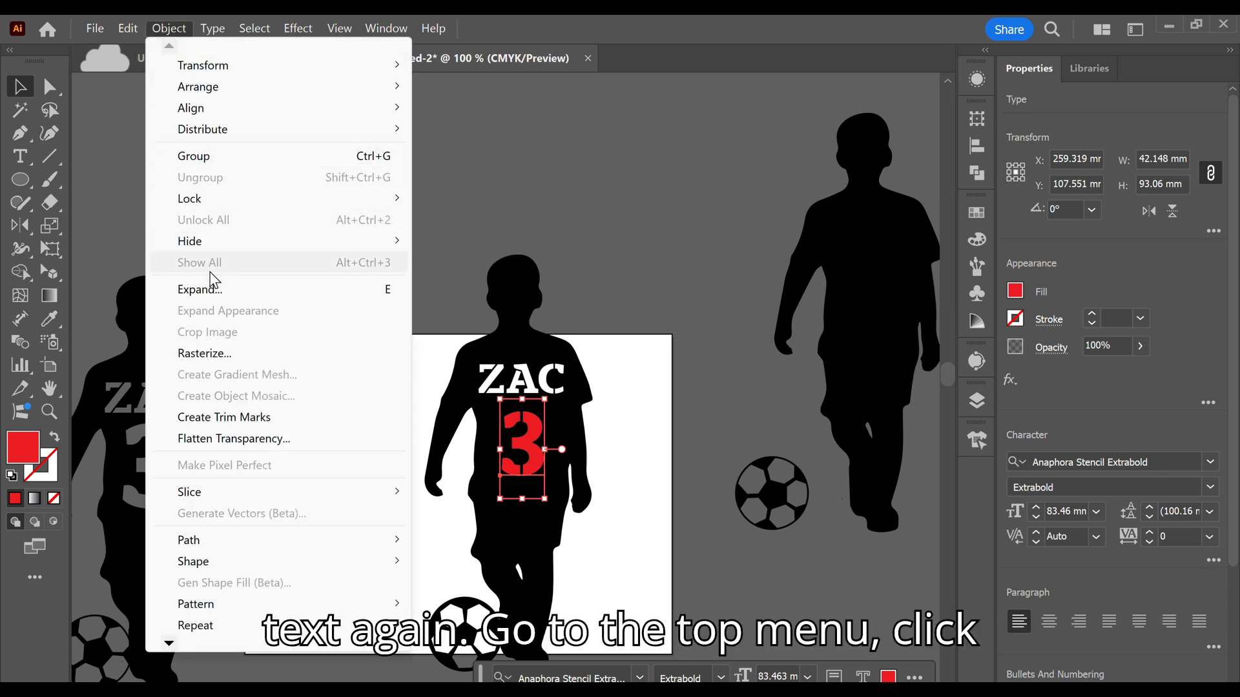
click(215, 299)
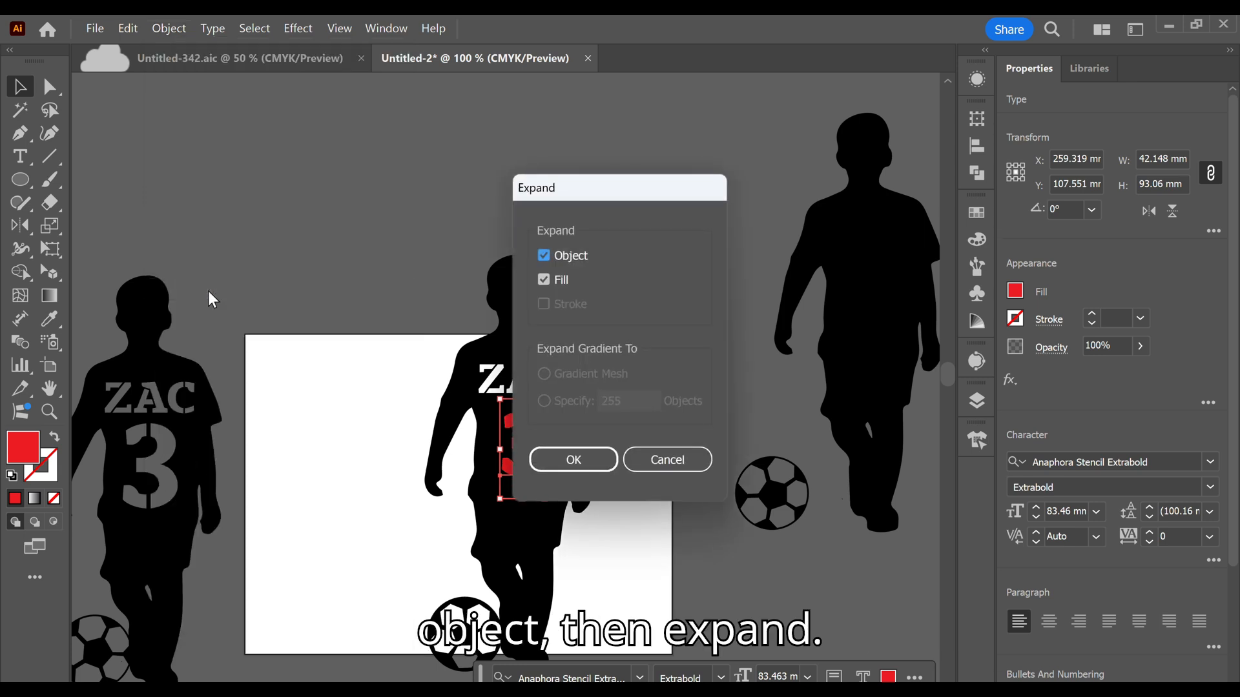
click(585, 469)
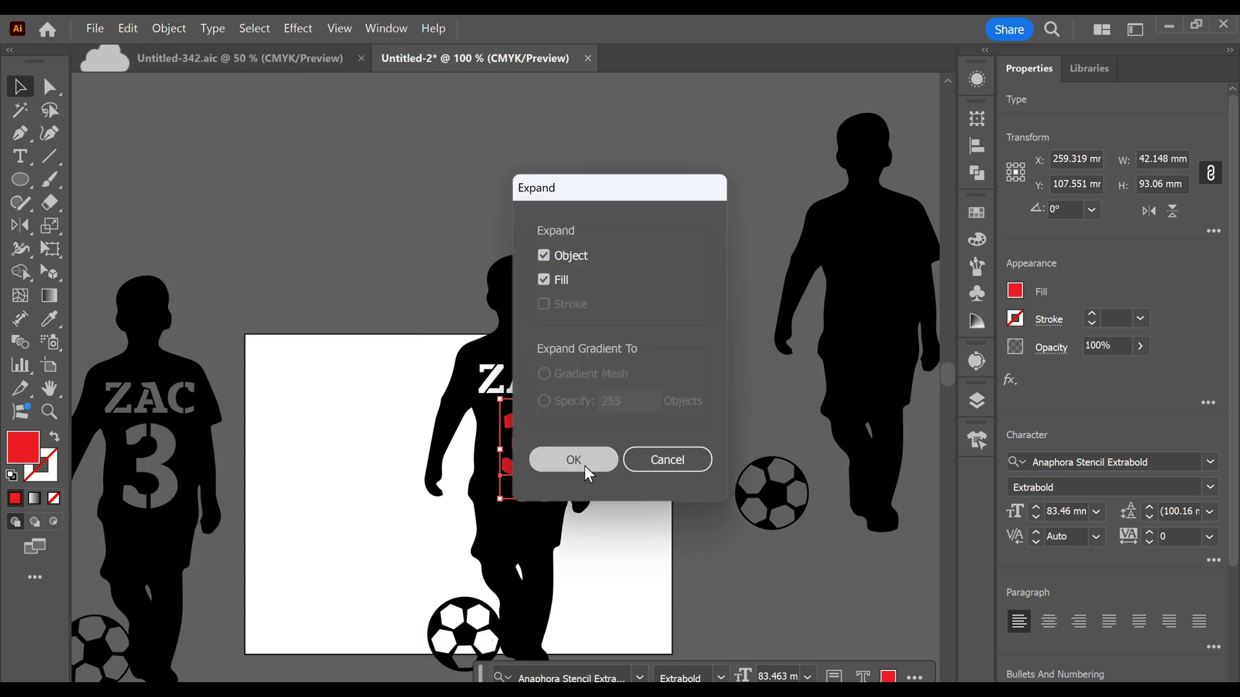
alt+scroll(568, 457, up, 1)
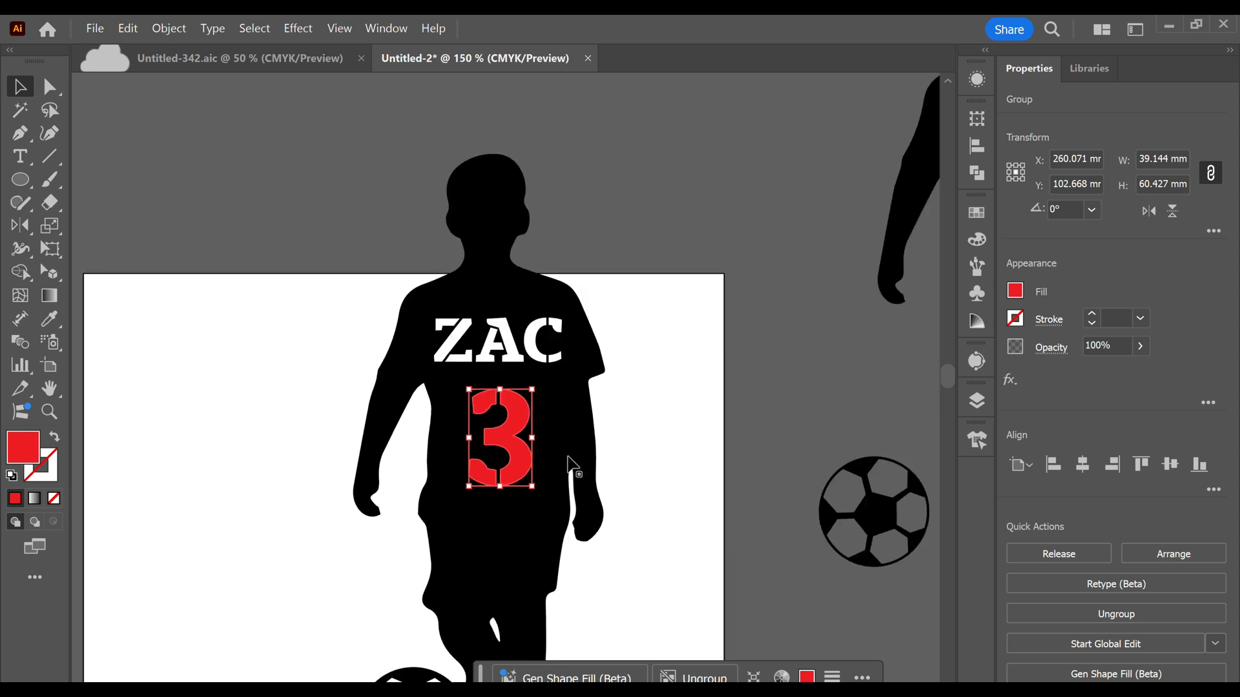
click(640, 430)
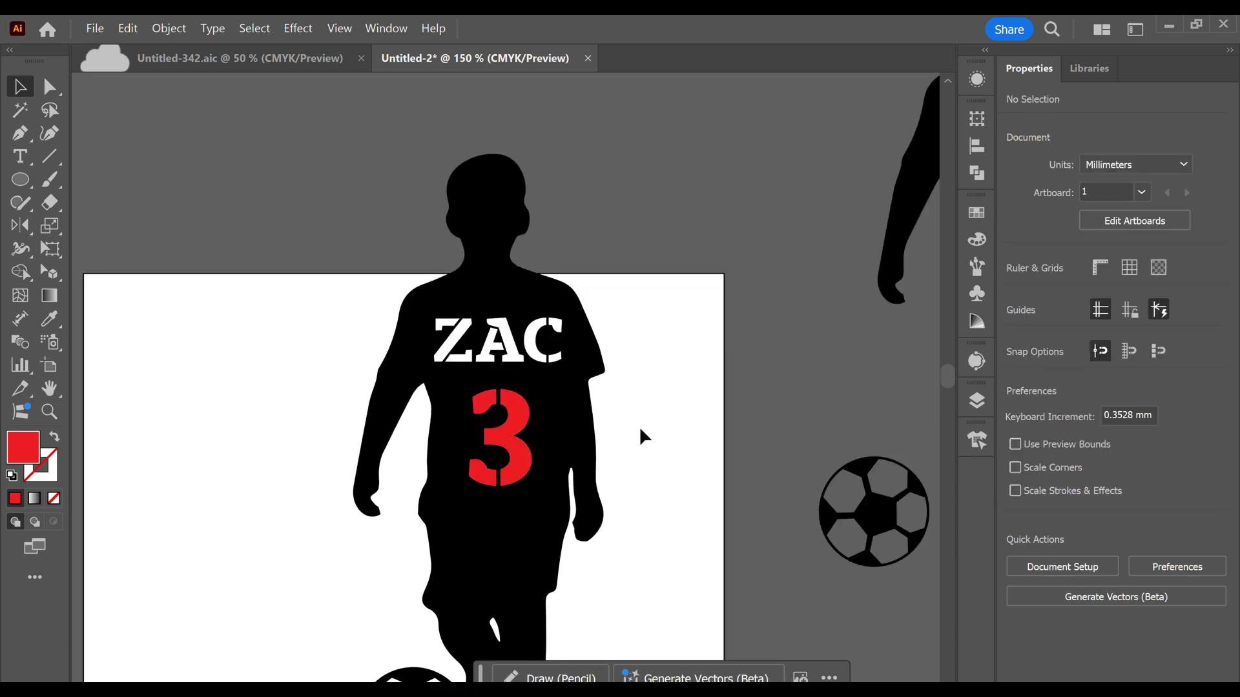
Select the silhouette together with the number and cut out all three pieces of the 3 with the Shape Builder tool
click(493, 436)
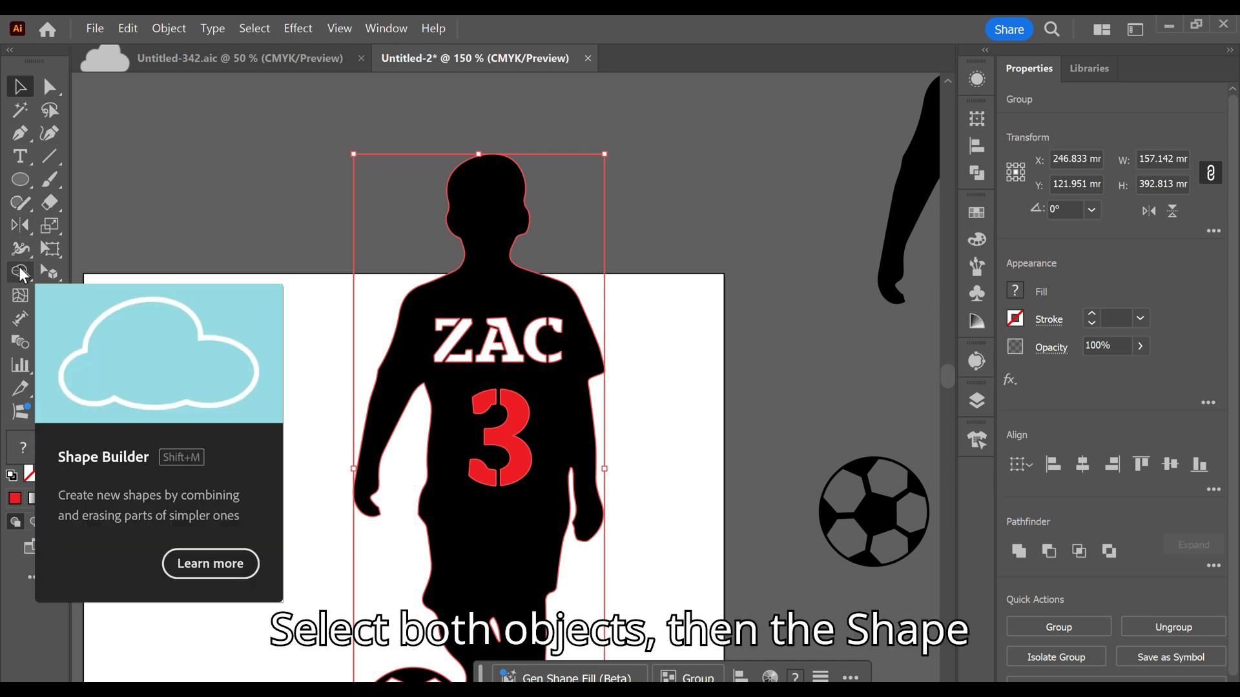
click(20, 274)
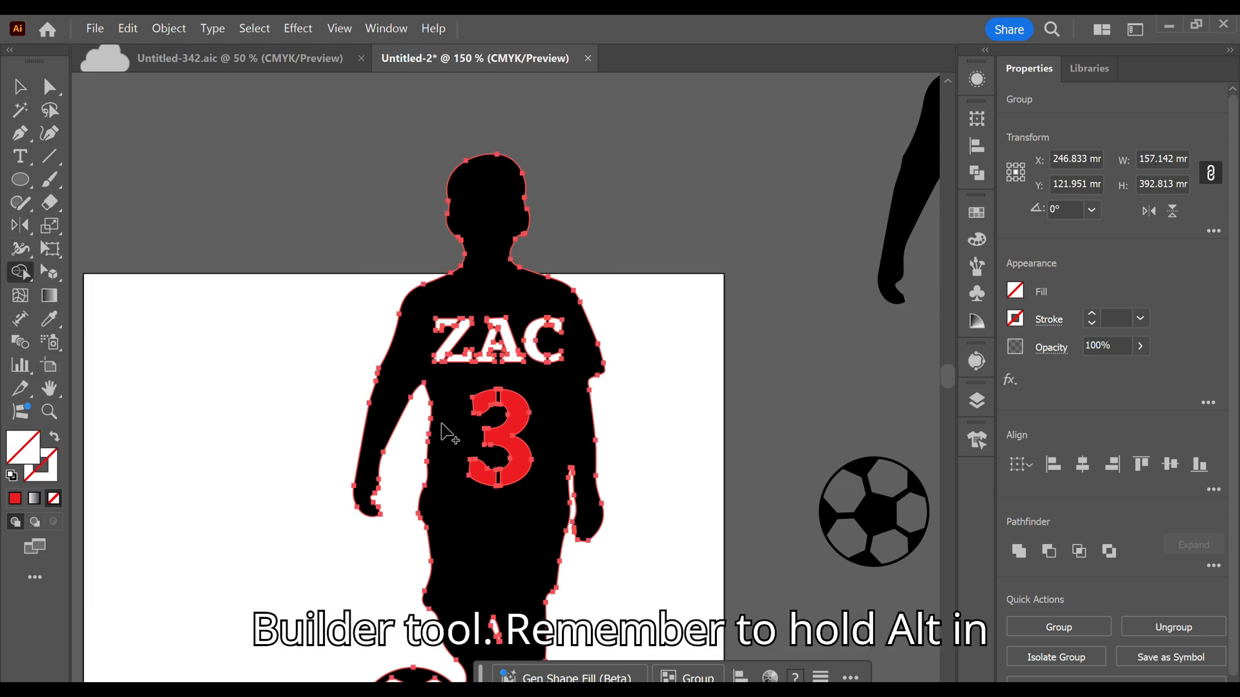
alt+scroll(539, 462, up, 3)
alt+scroll(514, 446, up, 1)
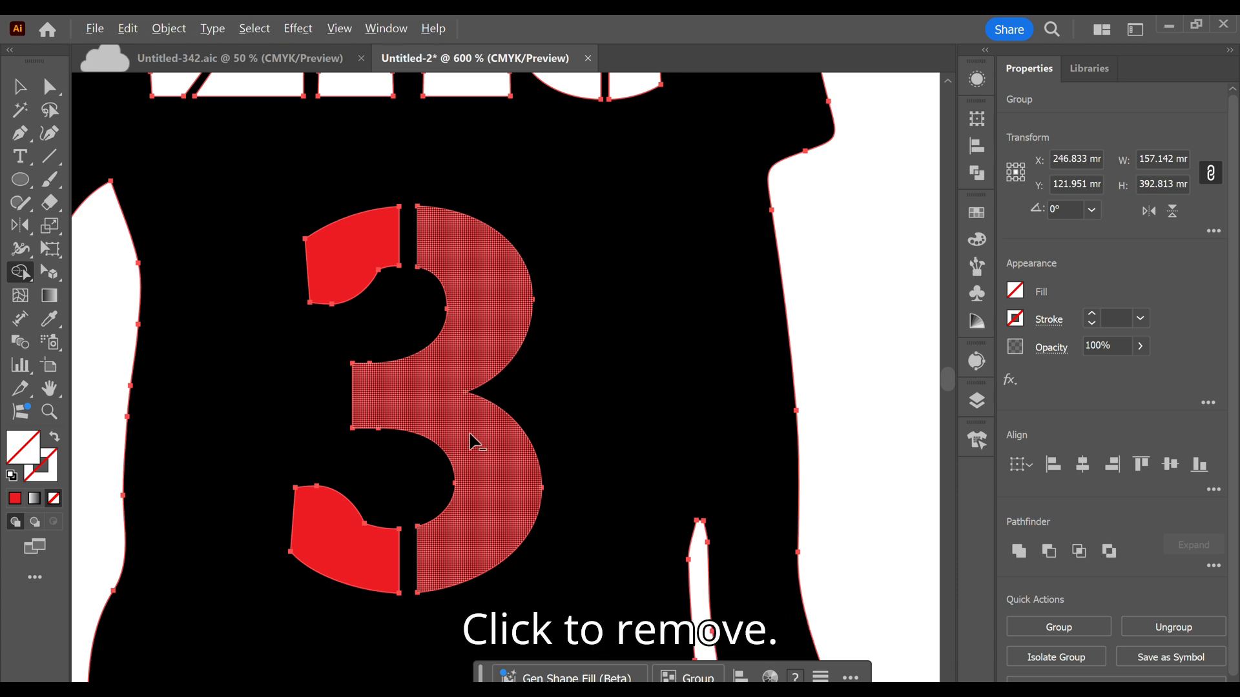
alt+click(470, 436)
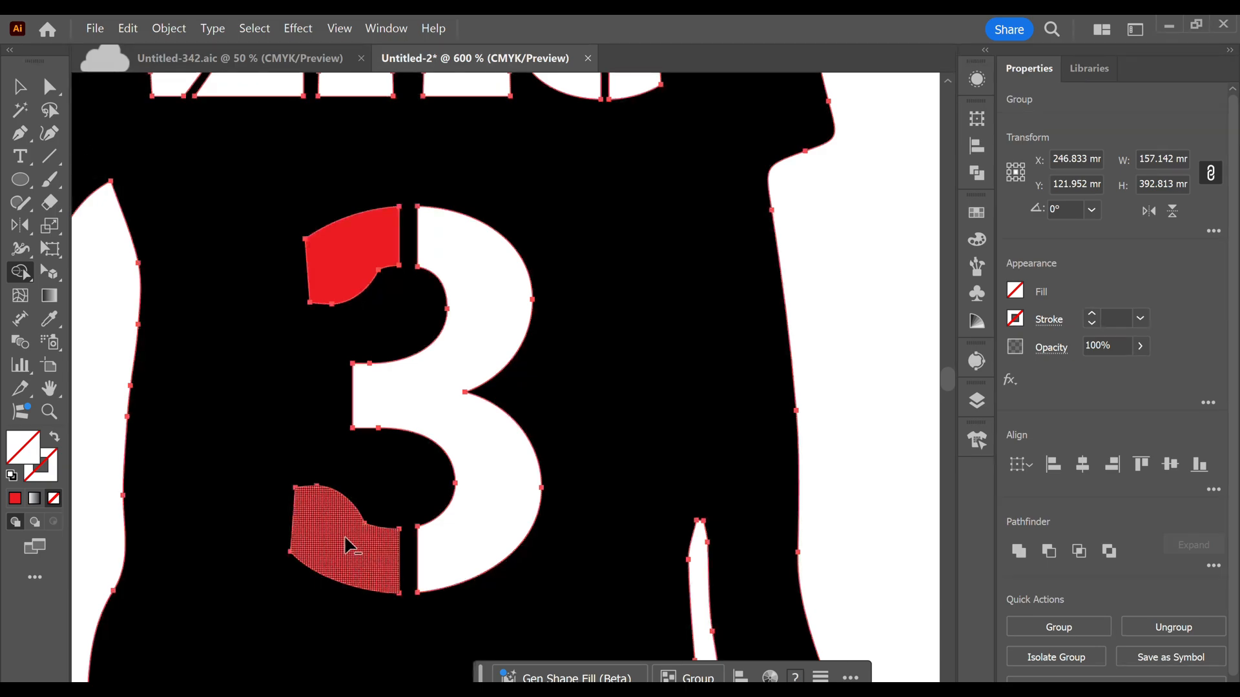
alt+click(349, 546)
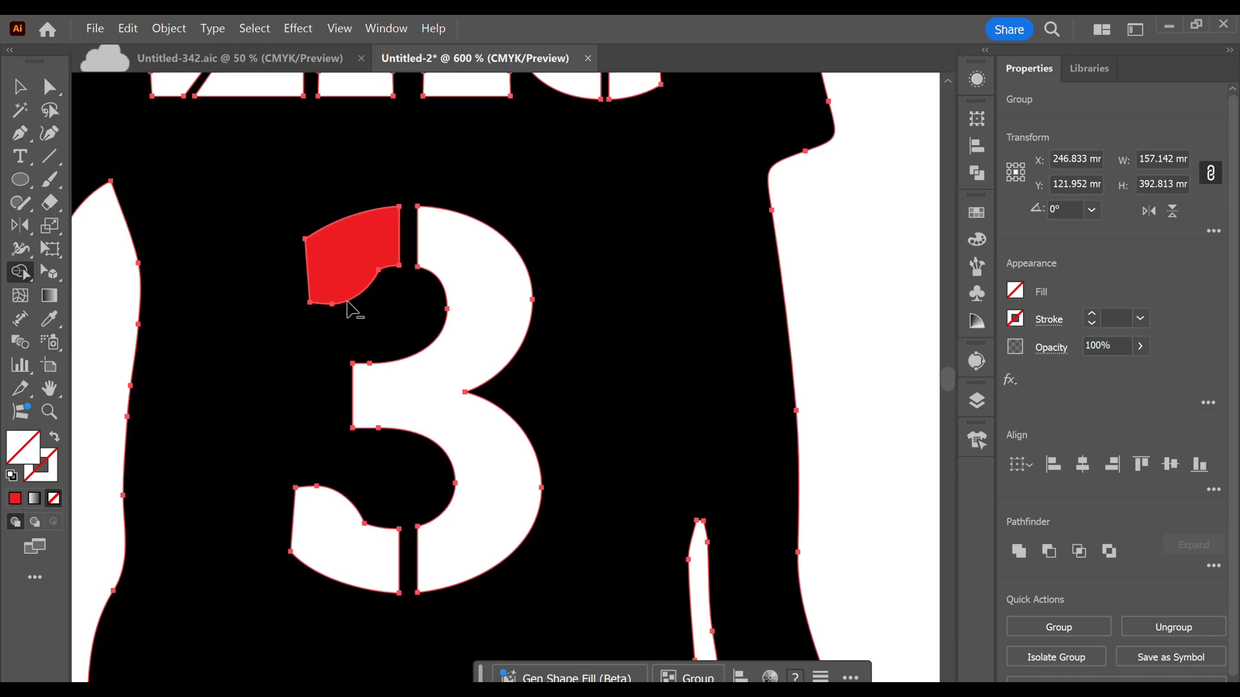
alt+click(349, 272)
scroll(352, 276, down, 5)
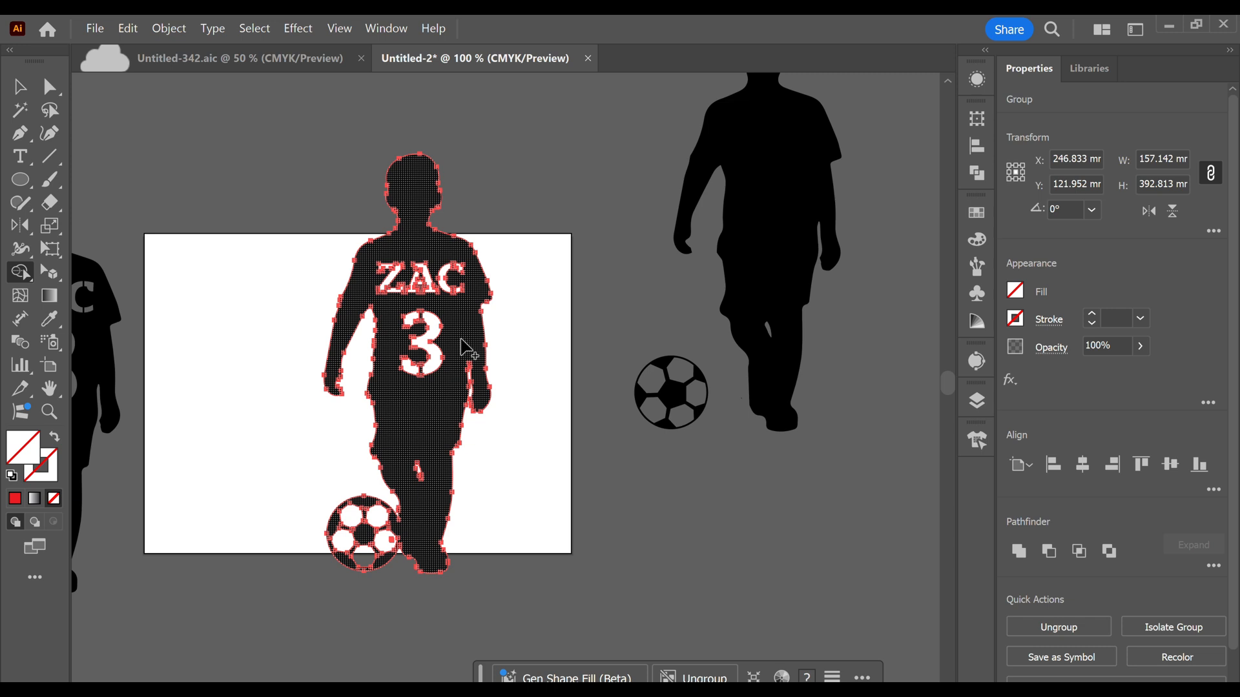
key(v)
click(548, 361)
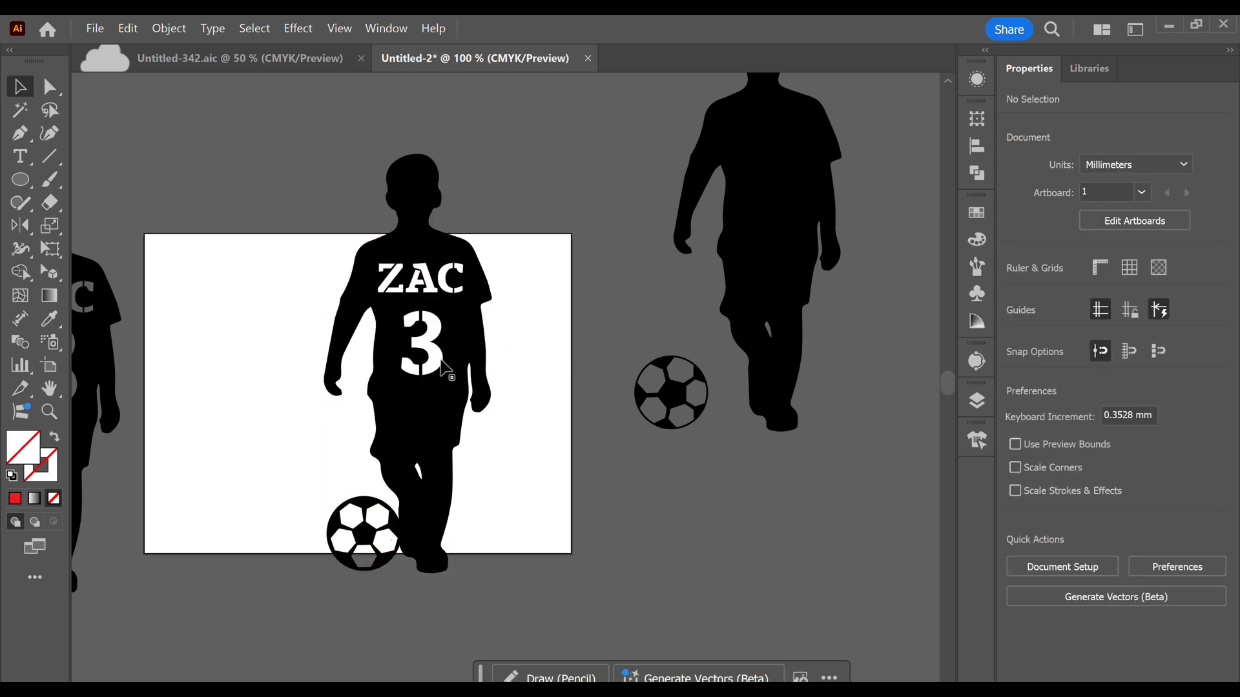
Give the player and football group no fill and a red stroke, and shift it about 32 mm left and 19 mm down overall
mouse_move(441, 368)
mouse_down()
mouse_move(486, 366)
mouse_move(450, 408)
mouse_move(417, 375)
mouse_move(441, 388)
mouse_up()
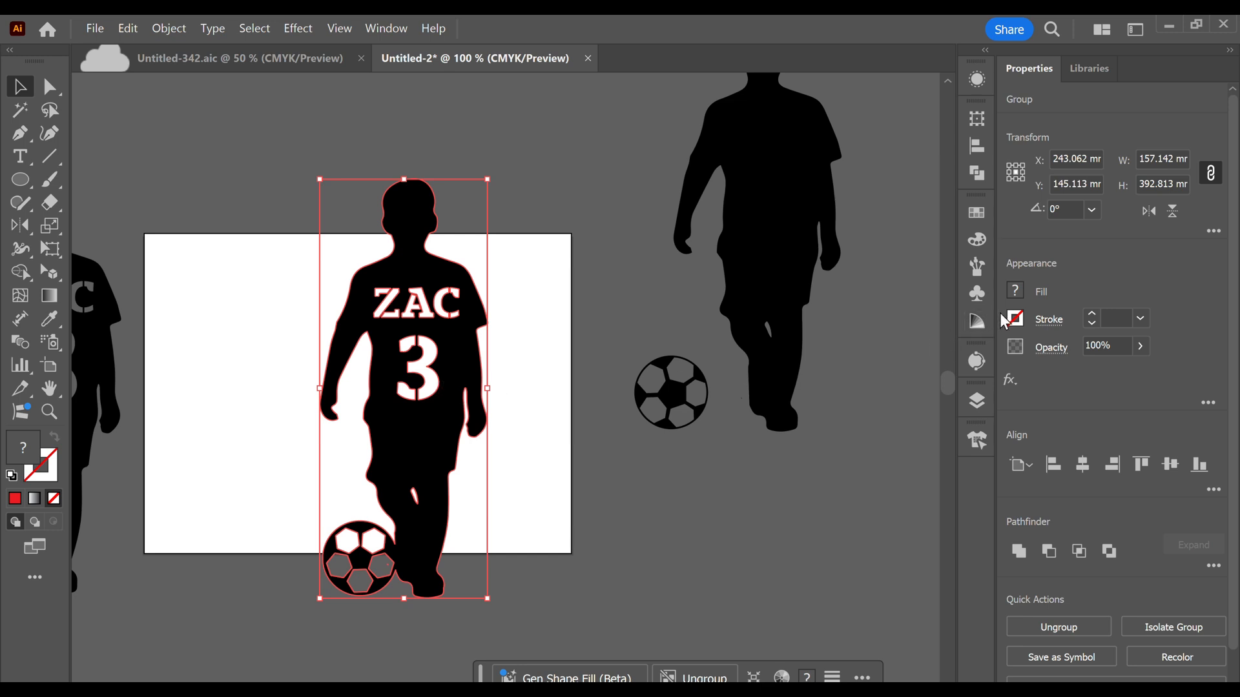
click(1015, 291)
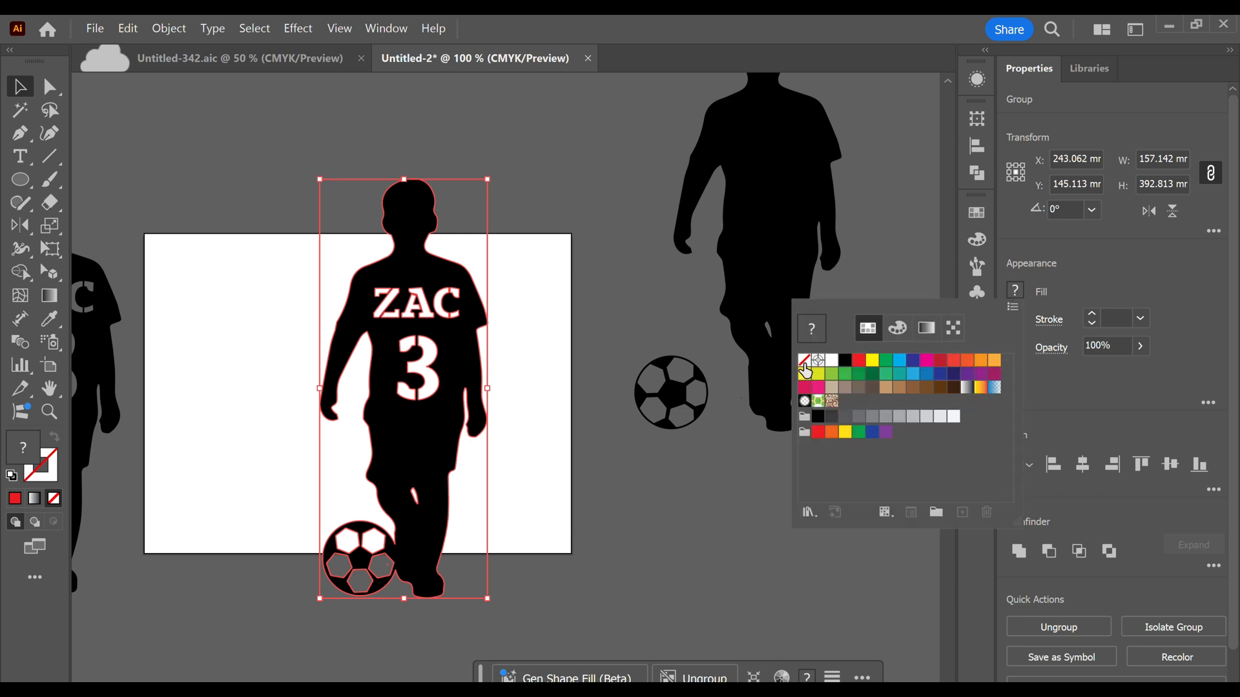
click(803, 362)
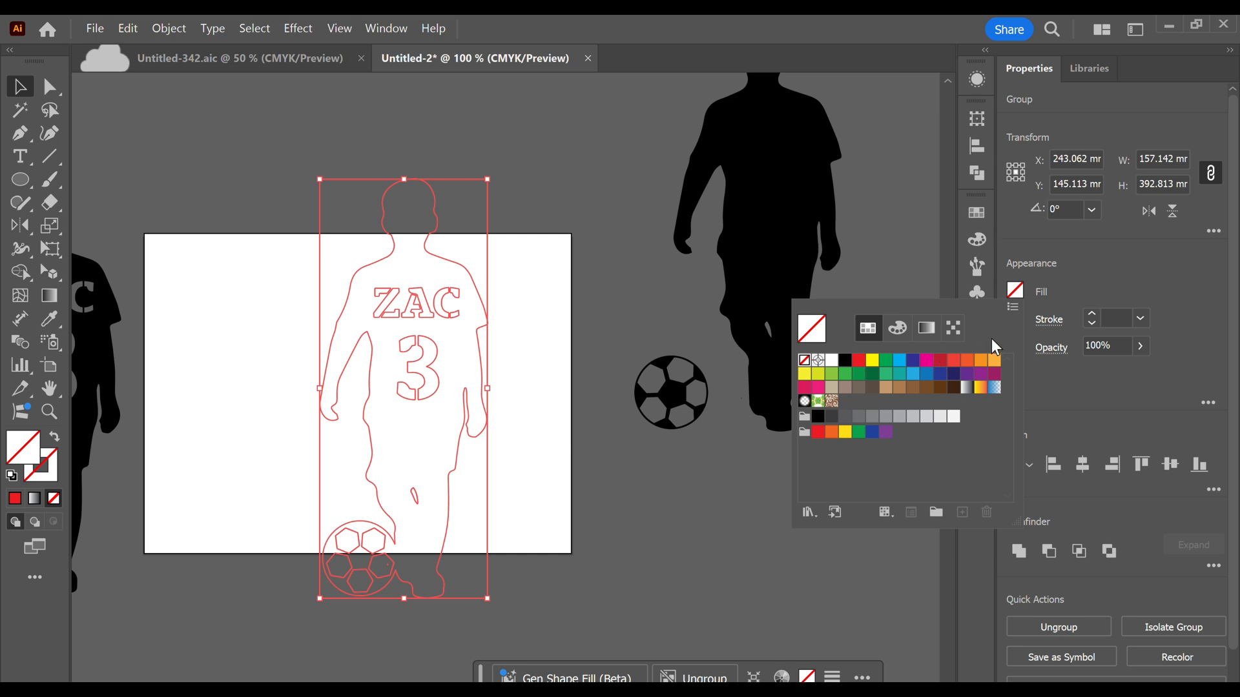
click(1019, 321)
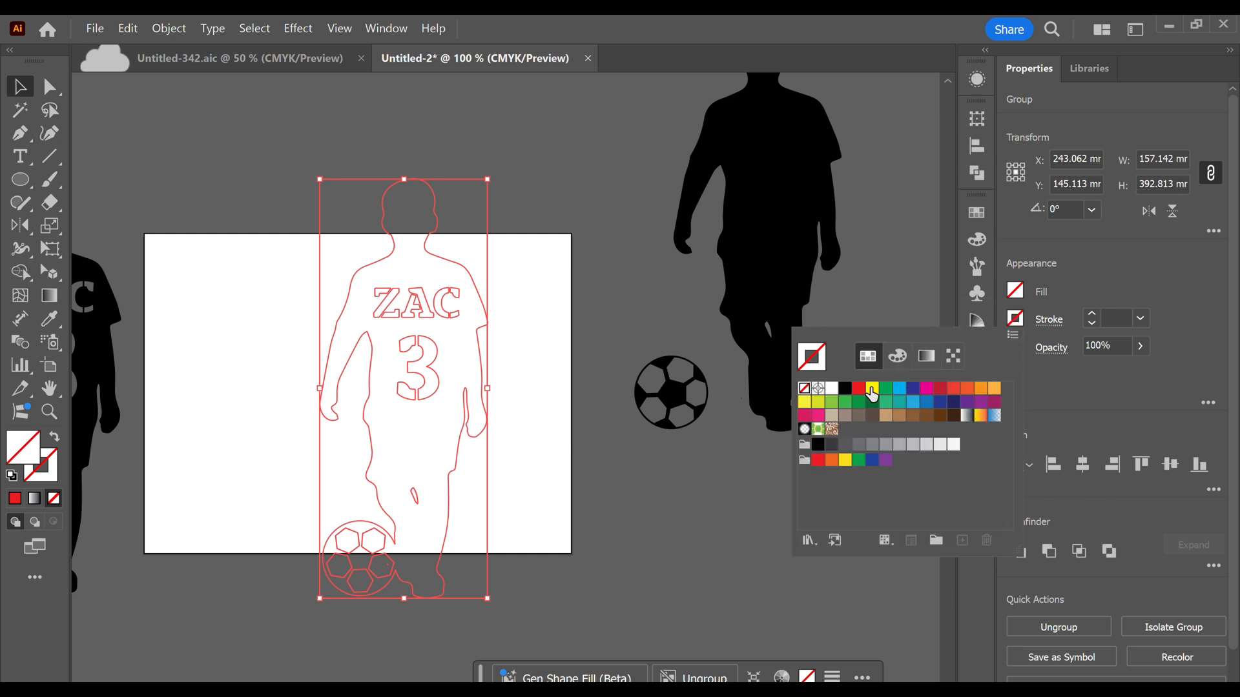
click(860, 390)
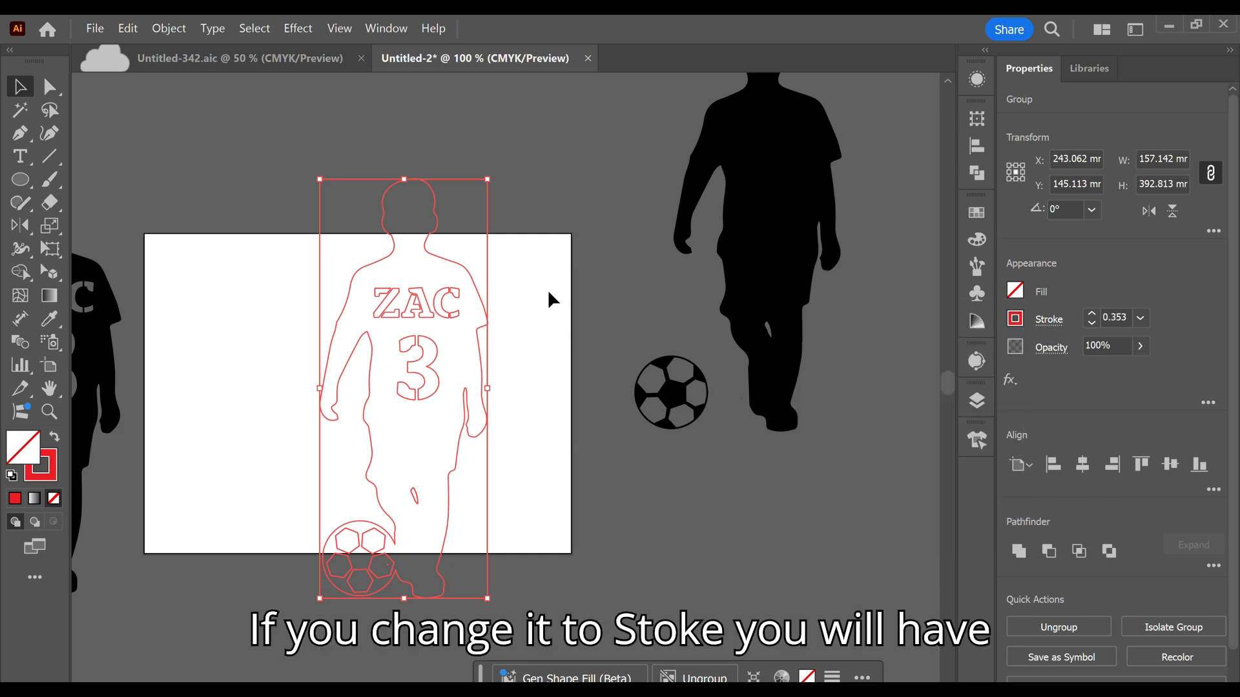
click(552, 204)
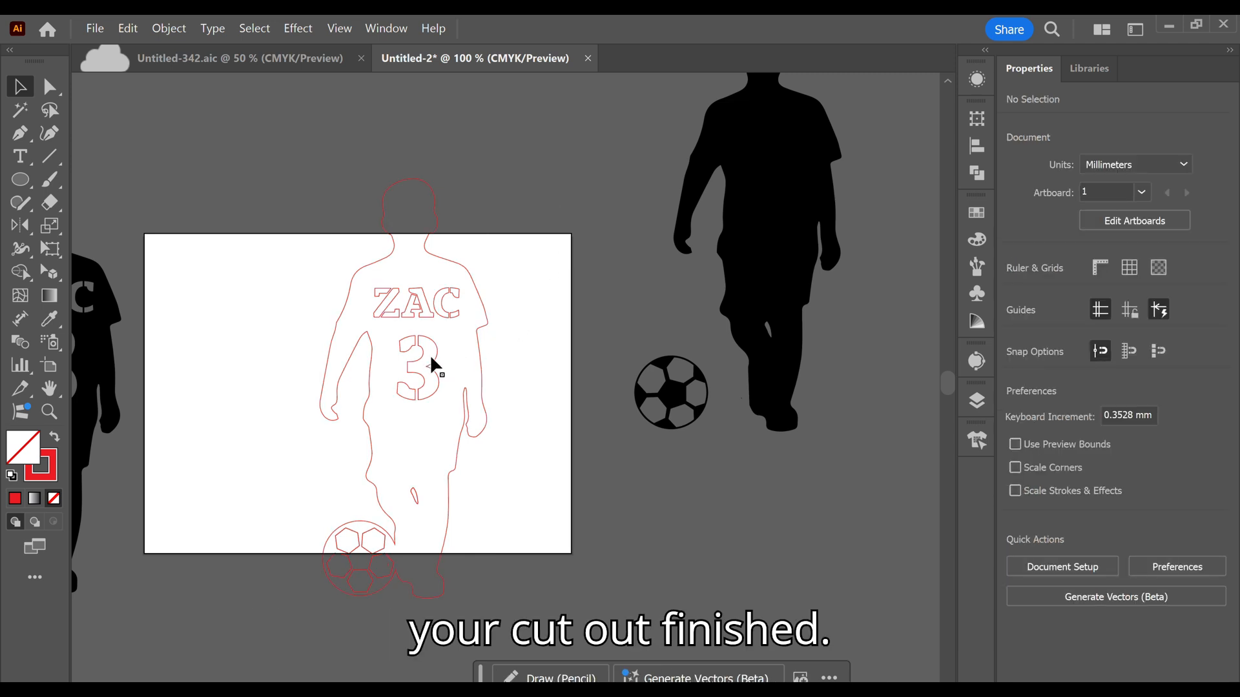
drag(431, 358, 398, 358)
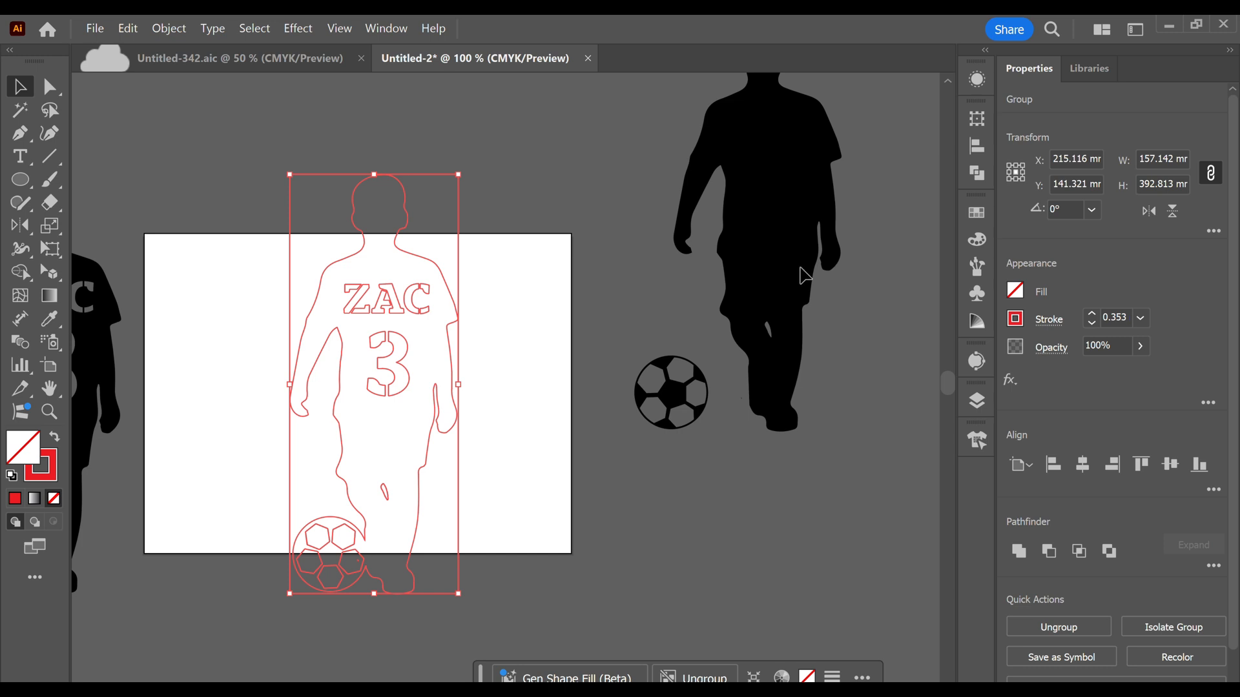
Deselect the group and start a Pen tool path on the plain black silhouette, tracing from the head along the neck to the right-hand shoulder
drag(793, 267, 597, 460)
scroll(594, 457, down, 1)
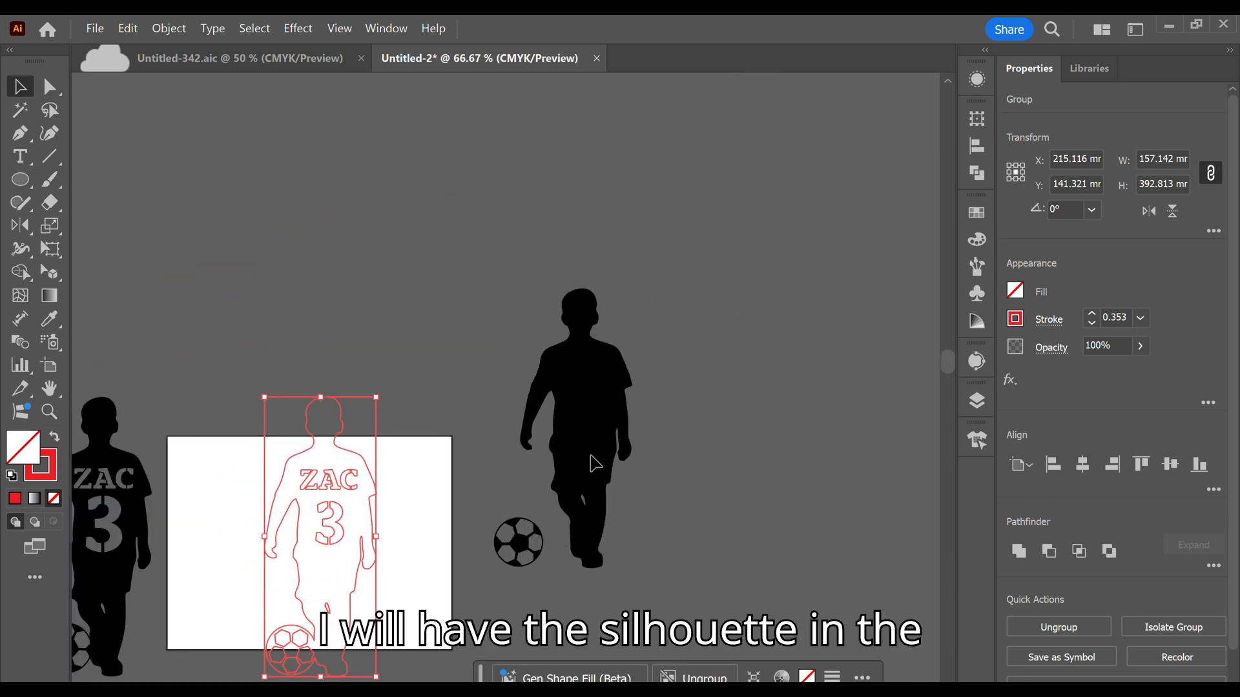
scroll(585, 422, up, 2)
scroll(589, 428, up, 1)
scroll(585, 416, down, 2)
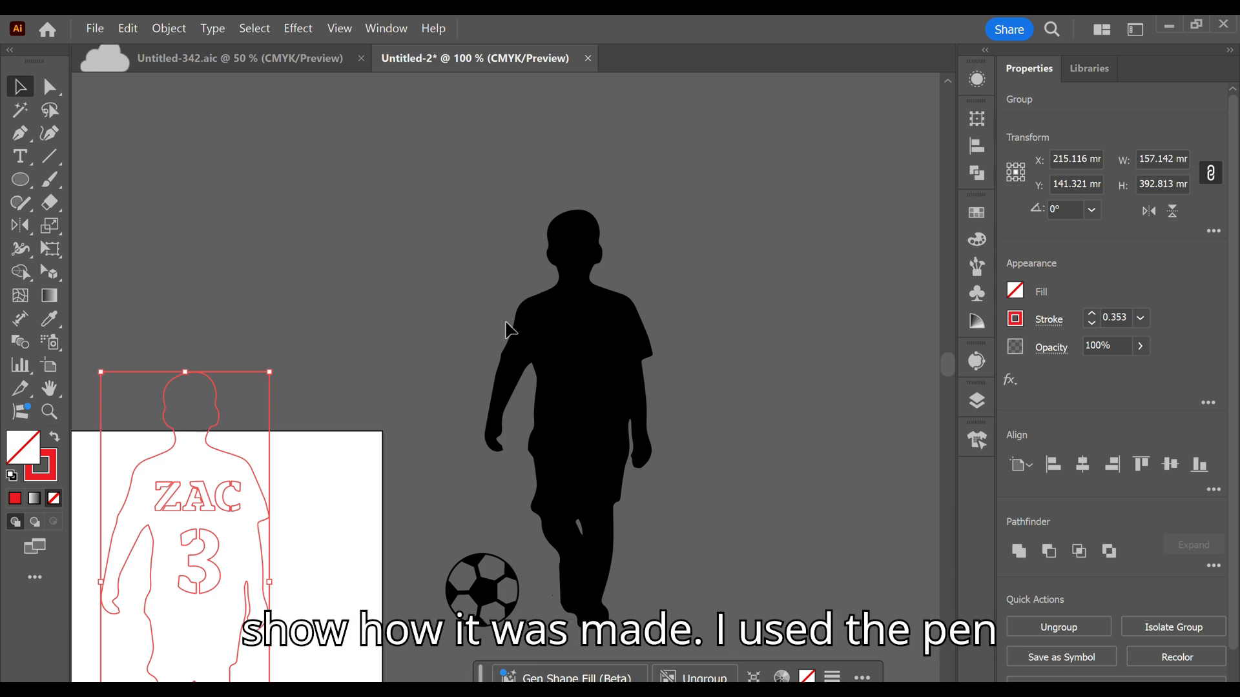
click(20, 134)
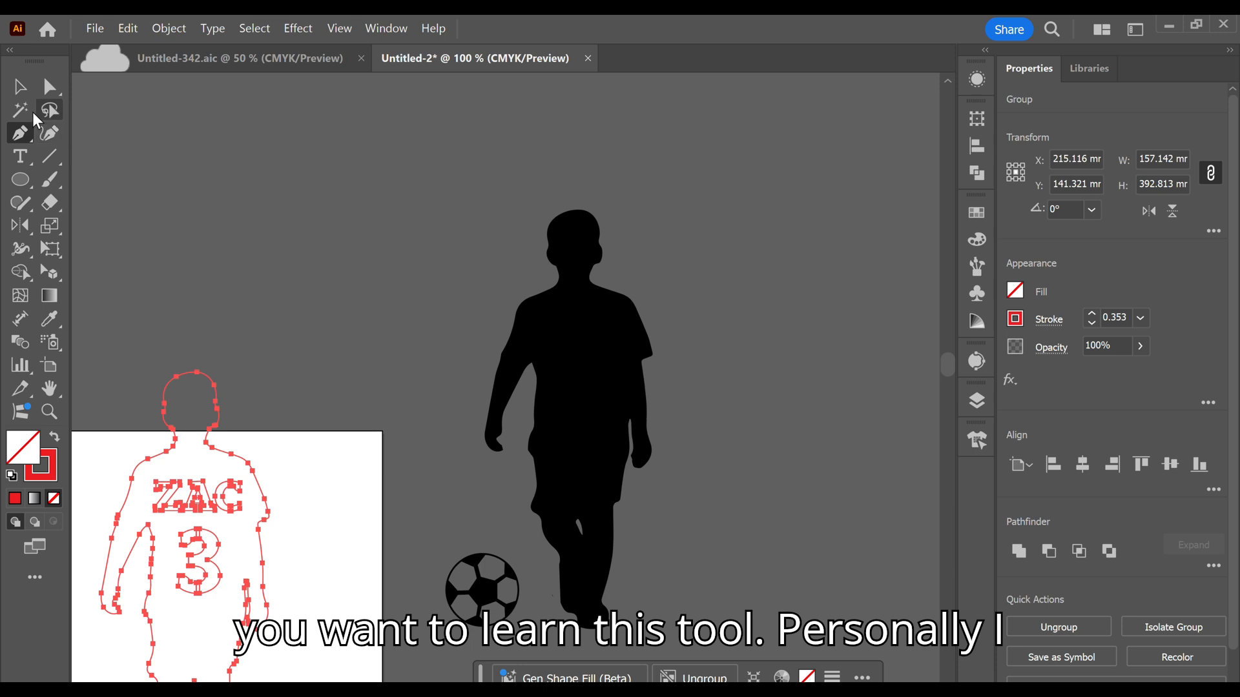
click(20, 87)
click(291, 231)
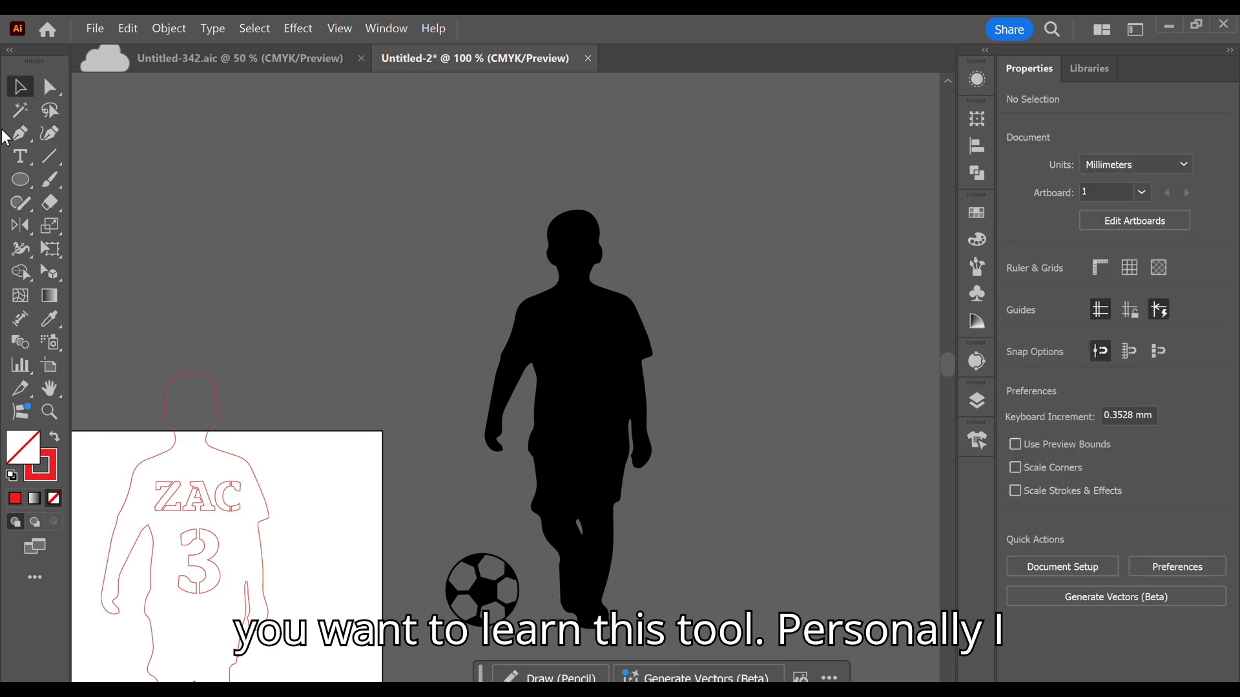
click(19, 133)
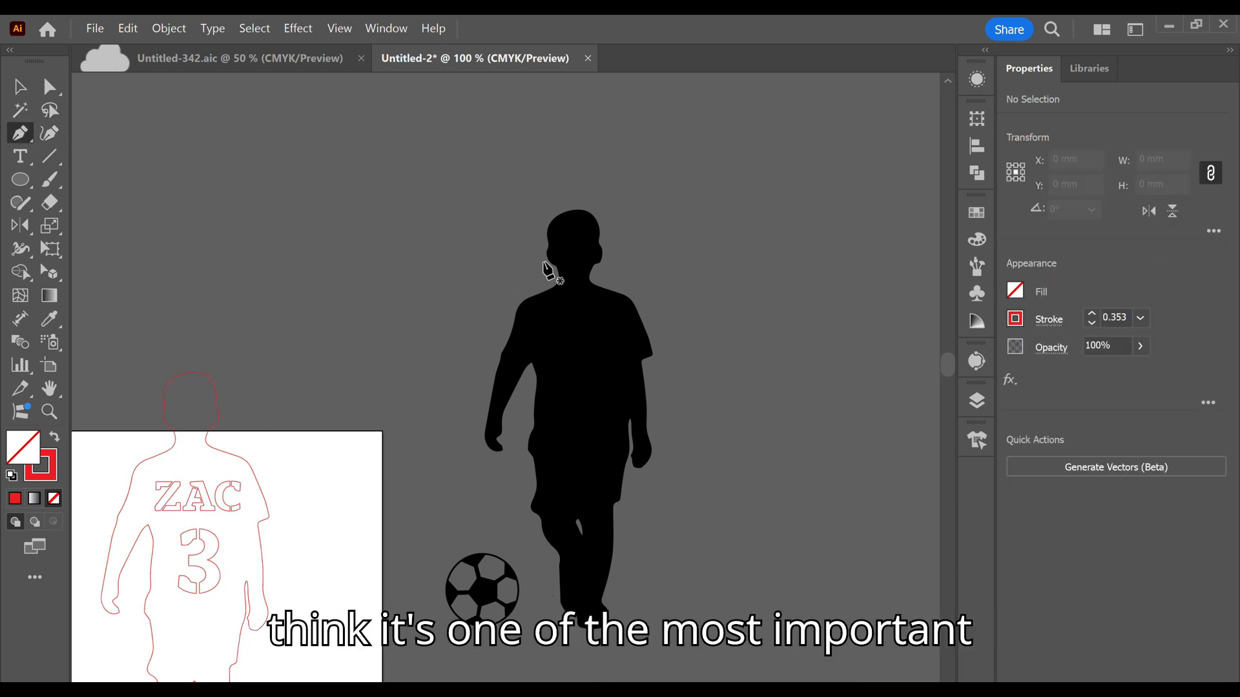
scroll(549, 254, up, 2)
drag(550, 257, 529, 326)
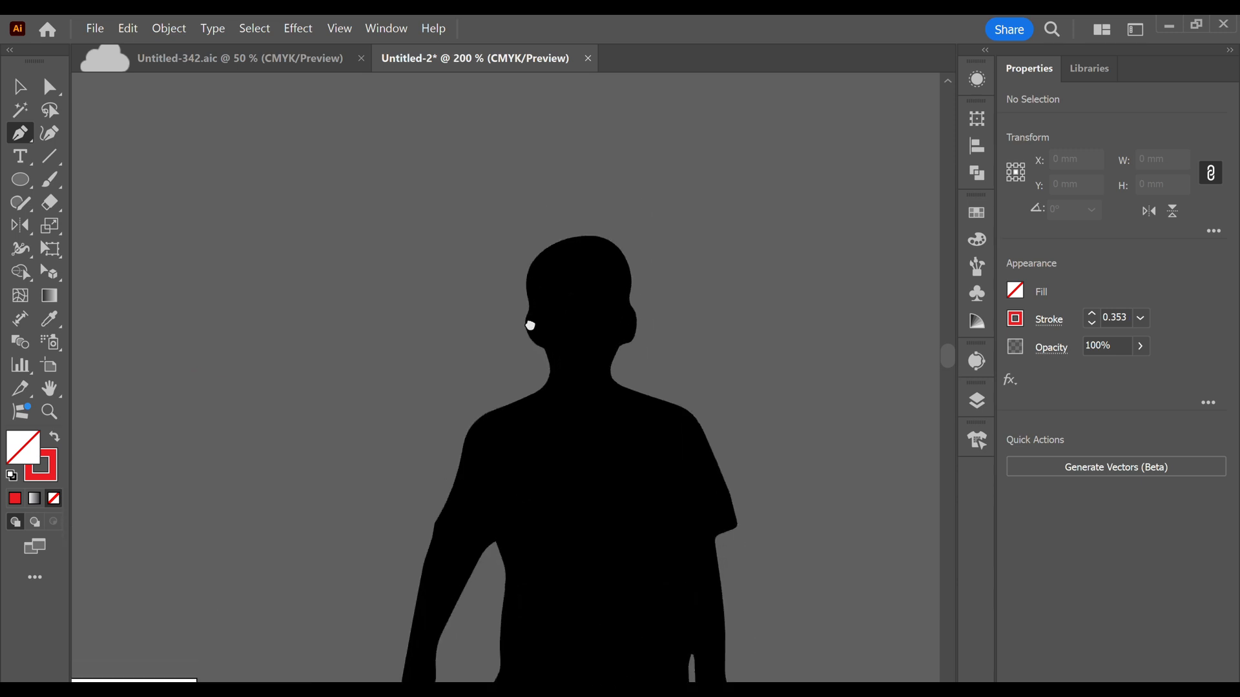
drag(565, 238, 610, 377)
drag(676, 409, 735, 425)
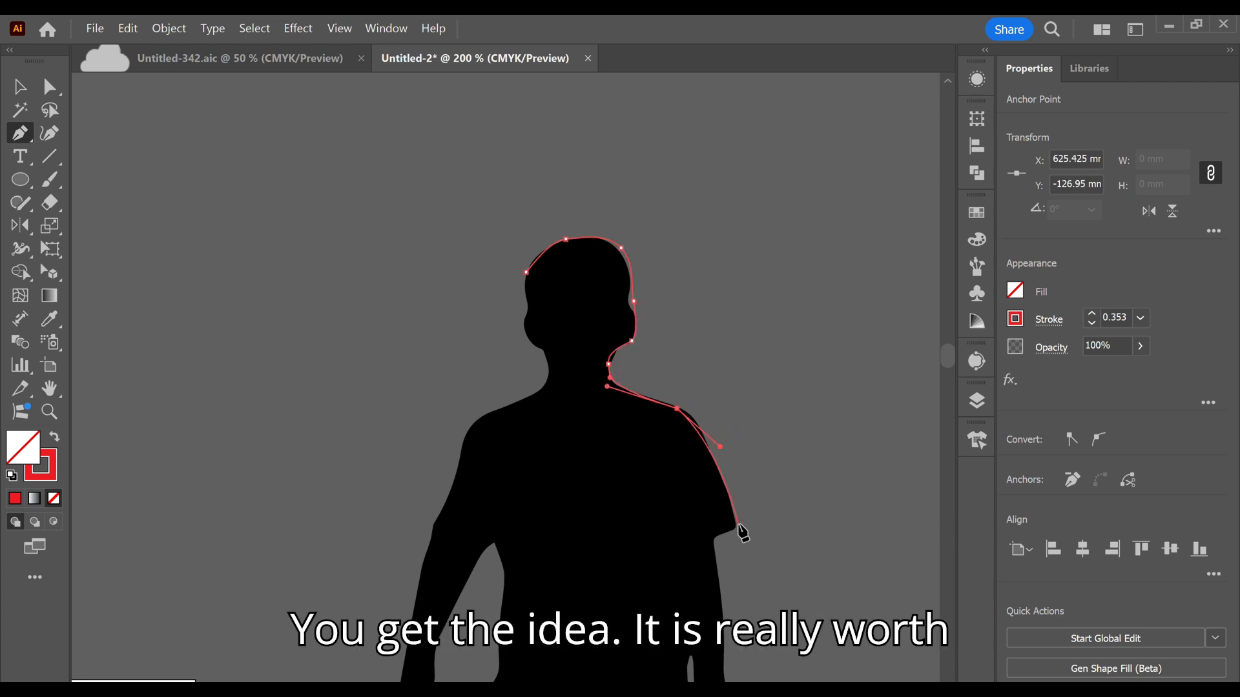
Continue the Pen path along the right-hand sleeve, arm and hand, through the gap beside the body and onto the hip
drag(737, 523, 655, 224)
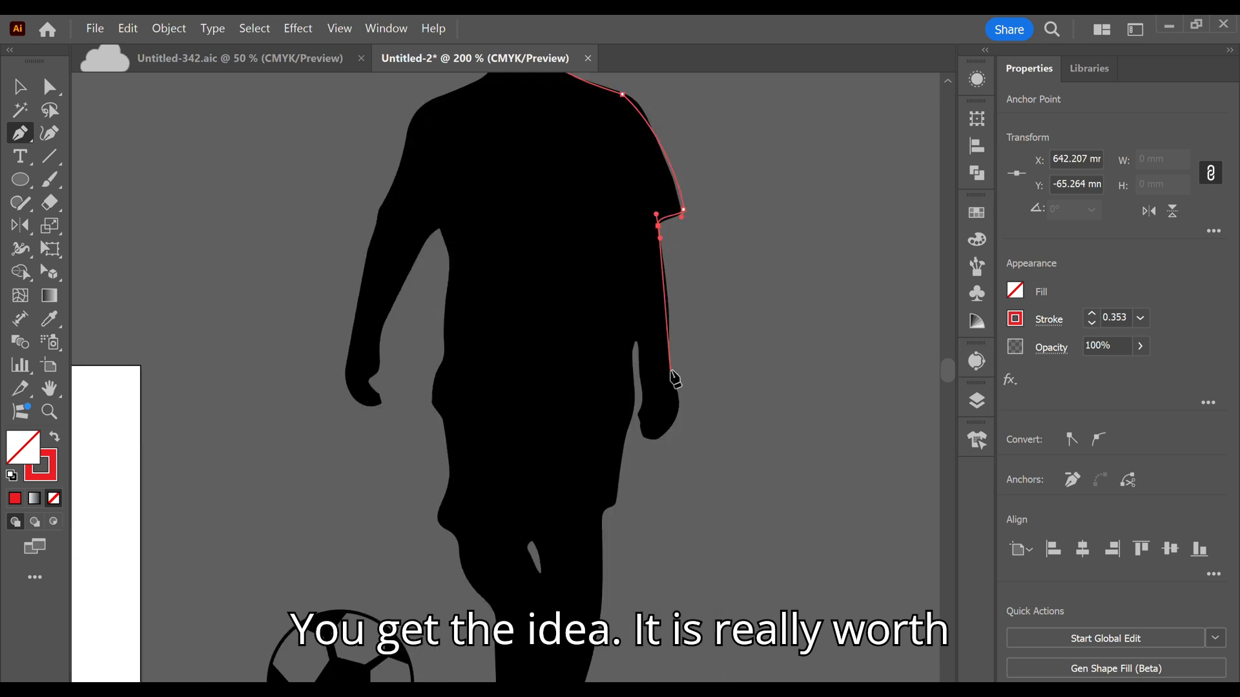
drag(670, 371, 639, 358)
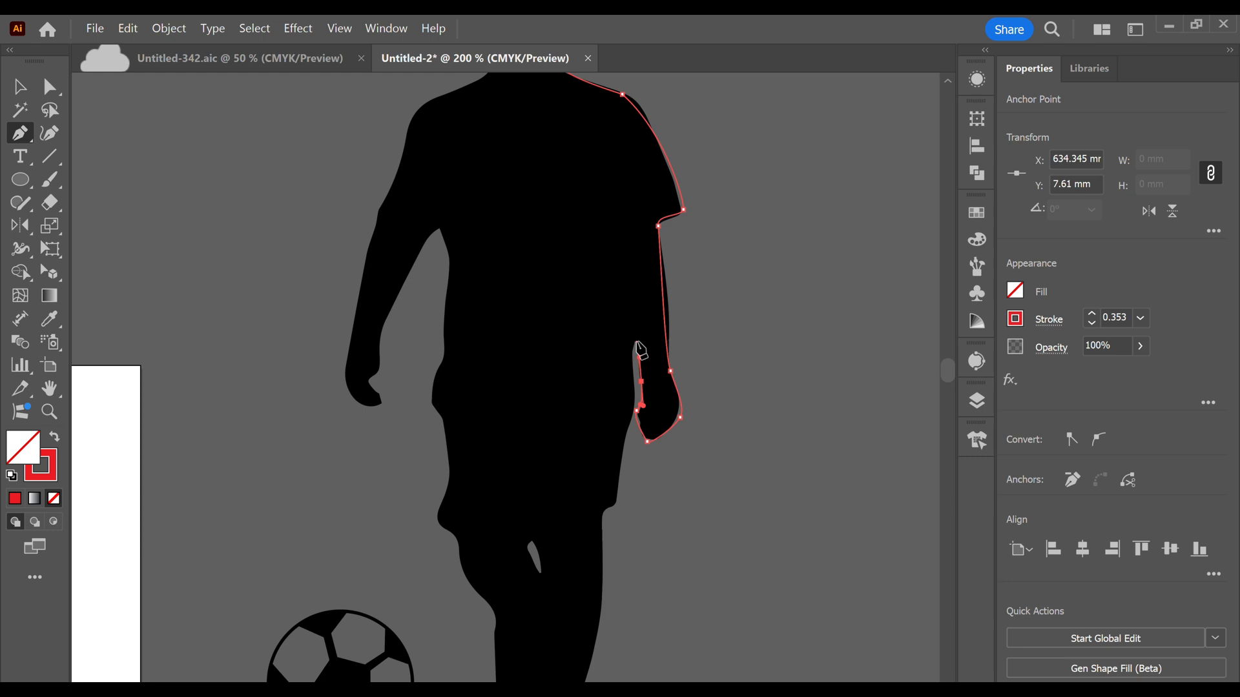
click(636, 341)
click(630, 421)
click(762, 399)
scroll(622, 416, up, 2)
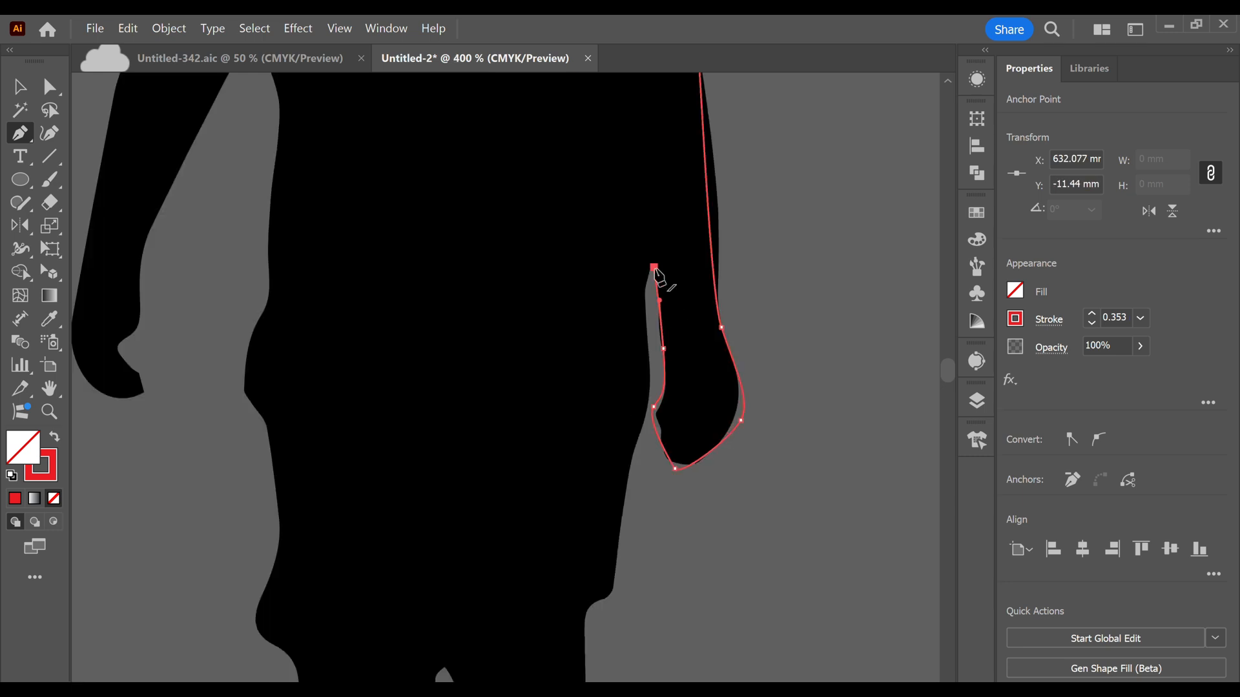
drag(646, 387, 640, 420)
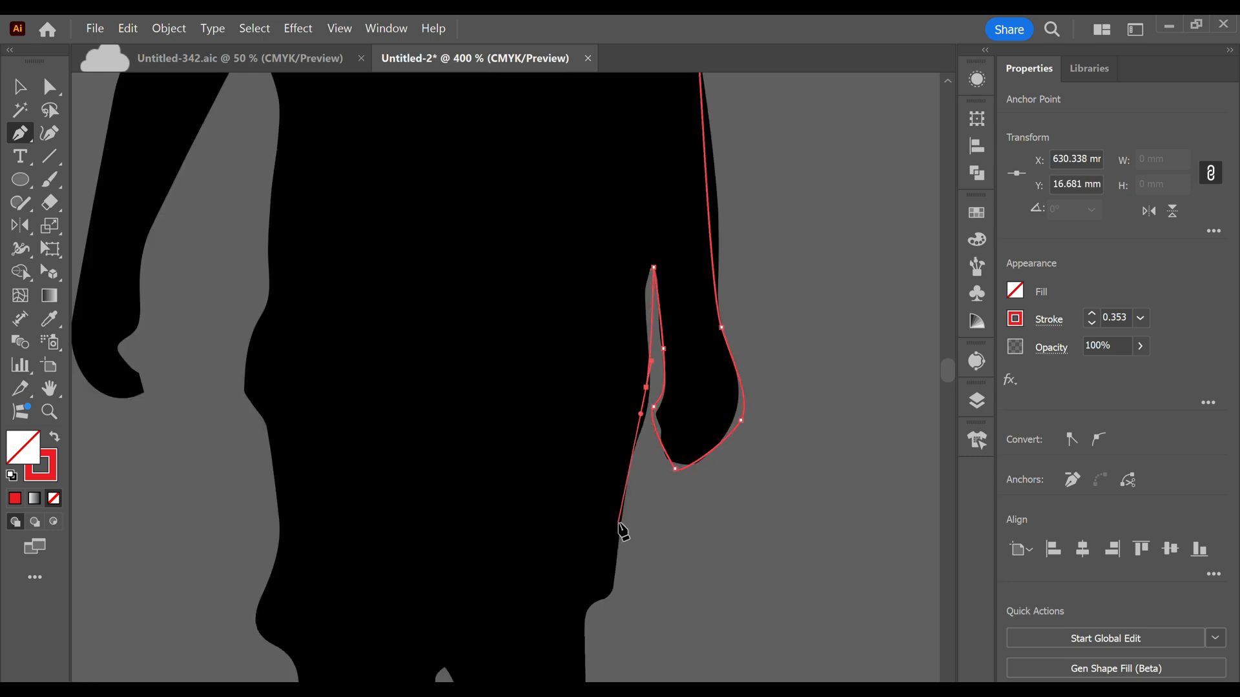
Trace the right-hand side of the shorts and the leg down to the back of the shoe with the Pen tool
drag(618, 523, 609, 230)
scroll(585, 632, up, 1)
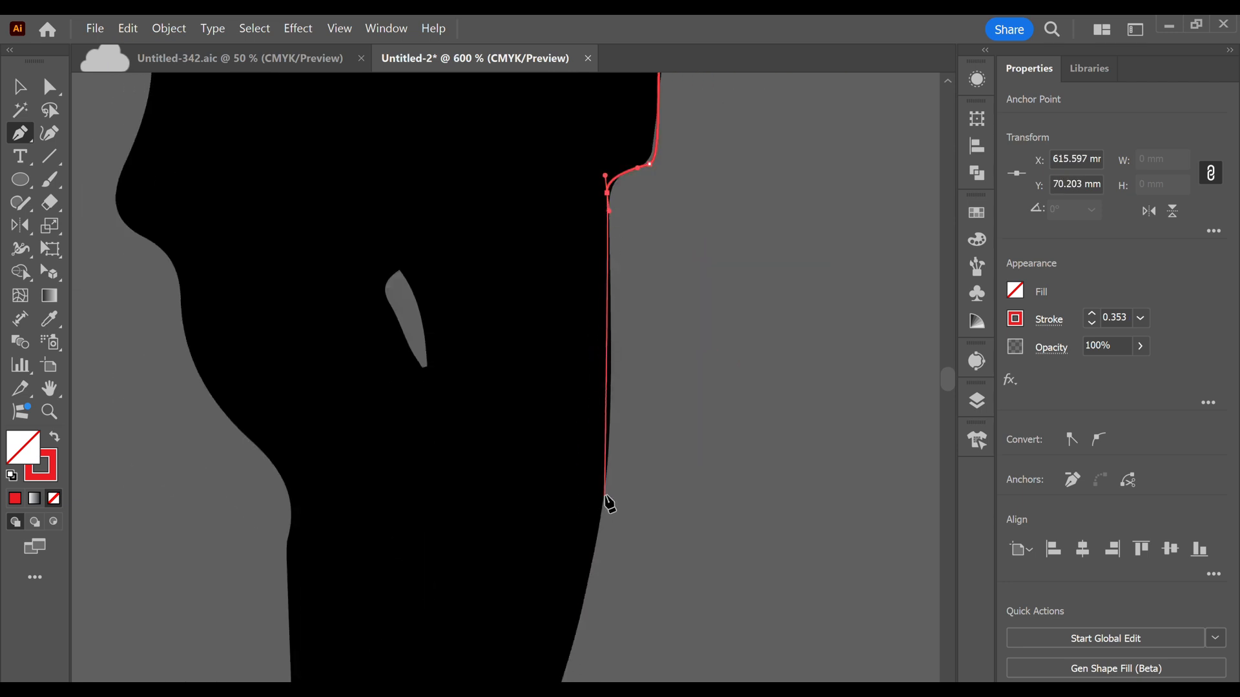
drag(607, 499, 594, 555)
drag(598, 534, 687, 228)
drag(630, 461, 640, 480)
drag(675, 563, 675, 613)
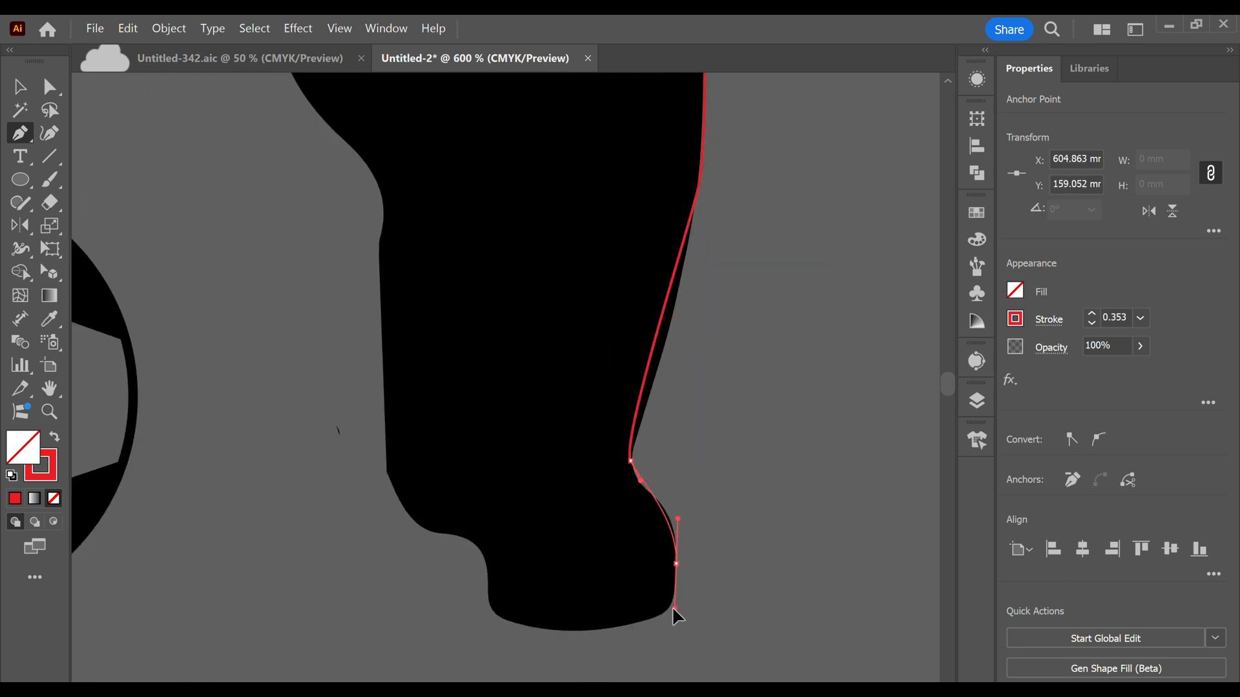
Trace around the shoe sole and toe, and back up the left-hand side of the legs to the thigh
drag(592, 639, 516, 637)
drag(488, 610, 489, 599)
drag(475, 547, 443, 532)
drag(394, 491, 387, 455)
drag(381, 225, 388, 182)
drag(405, 218, 536, 525)
drag(417, 382, 406, 347)
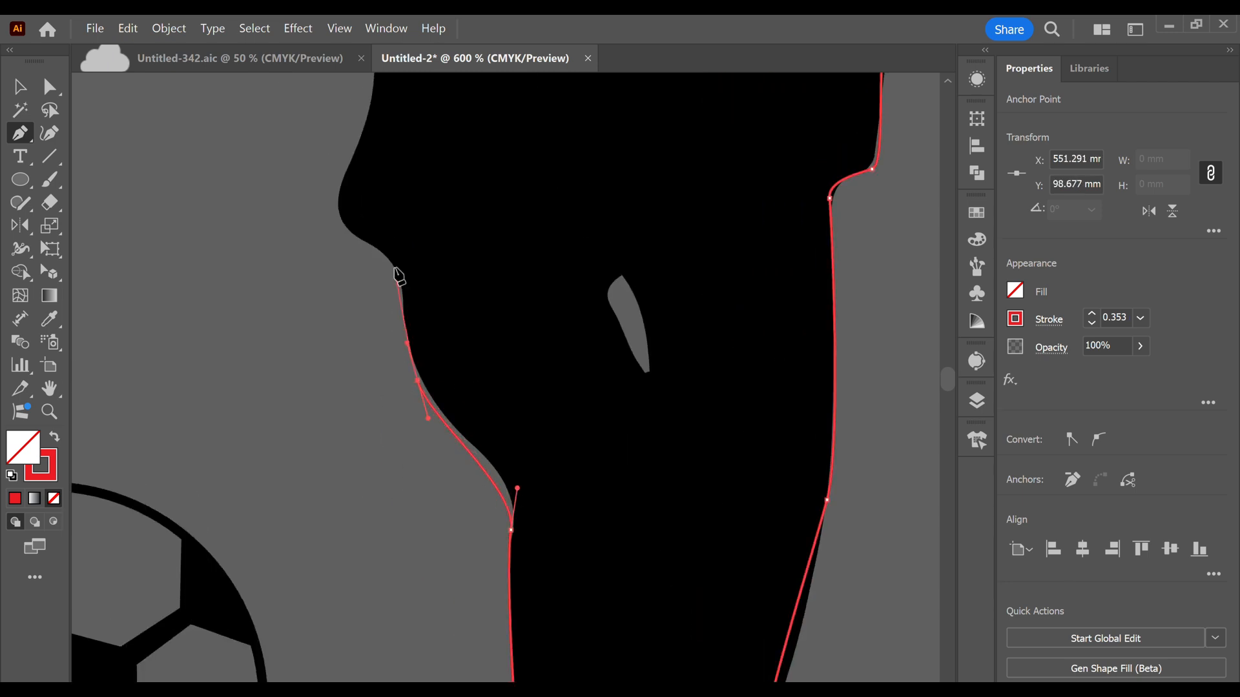
Trace the left-hand shorts hem, the hip and the side of the torso up towards the armpit
mouse_move(394, 267)
mouse_down()
mouse_move(342, 176)
mouse_move(324, 374)
mouse_up()
scroll(342, 176, down, 1)
drag(347, 308, 344, 287)
drag(327, 191, 316, 172)
scroll(316, 172, down, 1)
drag(316, 172, 352, 623)
drag(342, 449, 362, 390)
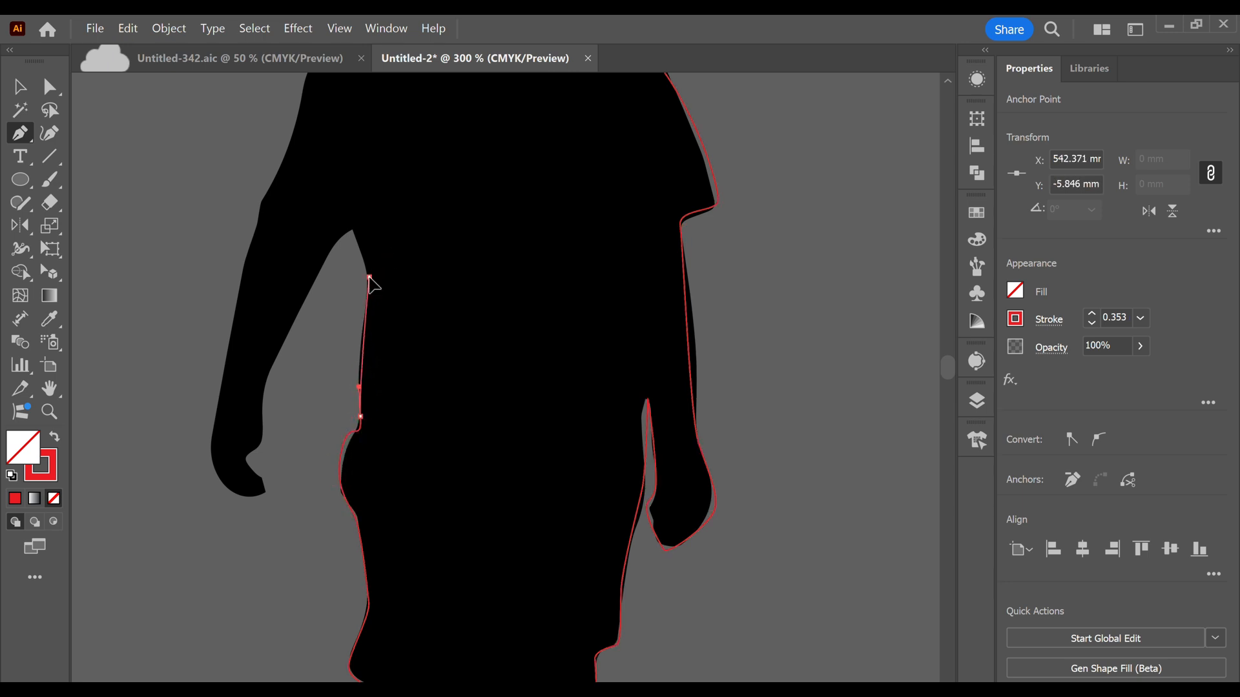
Trace the left-hand armpit, the inner arm, the hand and the outer arm up to the sleeve
click(352, 231)
drag(301, 312, 291, 337)
drag(262, 388, 250, 470)
drag(267, 494, 201, 459)
click(245, 253)
drag(246, 253, 253, 238)
Trace the left-hand shoulder, neck and side of the head, close the path at its starting point and deselect it
drag(288, 158, 276, 403)
drag(337, 304, 379, 144)
click(378, 98)
scroll(445, 221, down, 2)
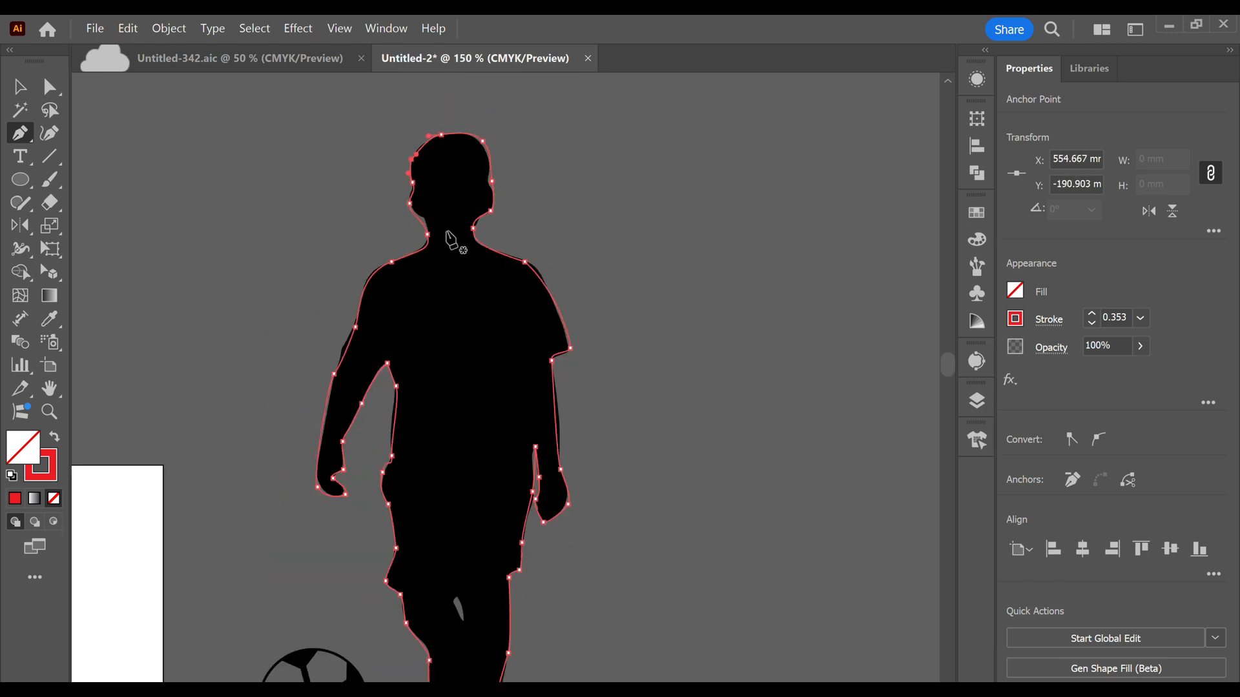
key(v)
click(658, 257)
Move the traced outline to the right of the original silhouette and swap its fill and stroke to make it solid red
drag(556, 299, 814, 299)
key(shift+x)
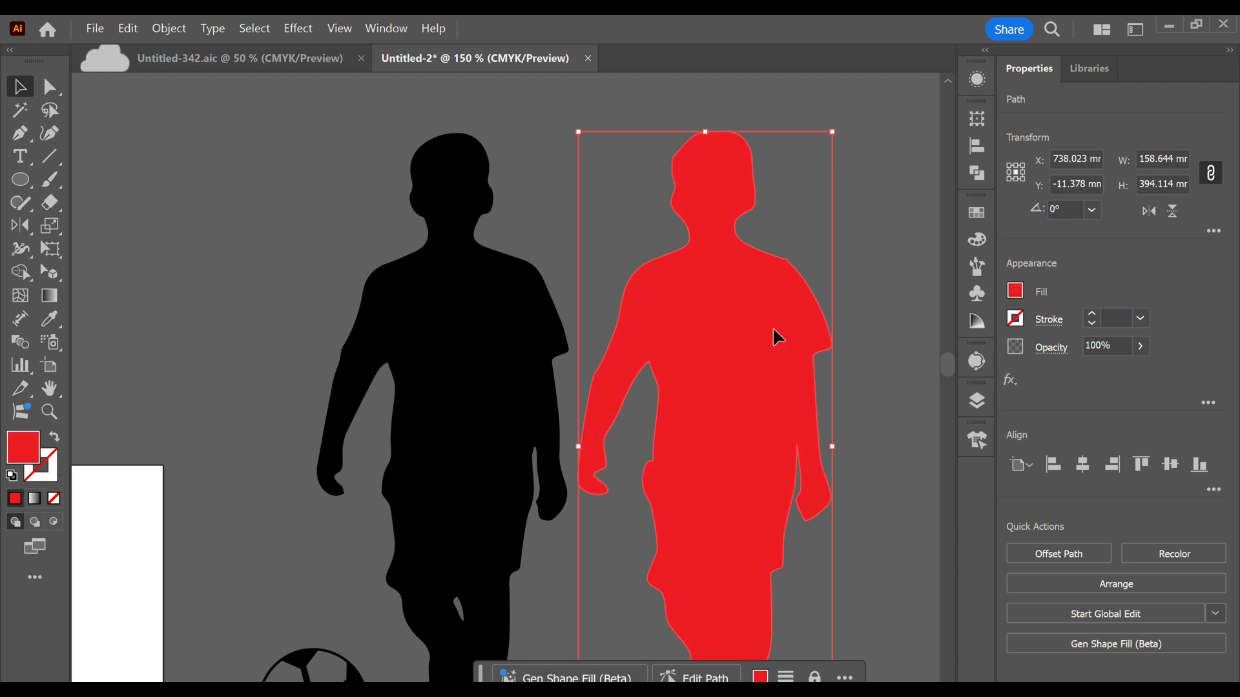
scroll(773, 329, down, 2)
drag(771, 332, 768, 396)
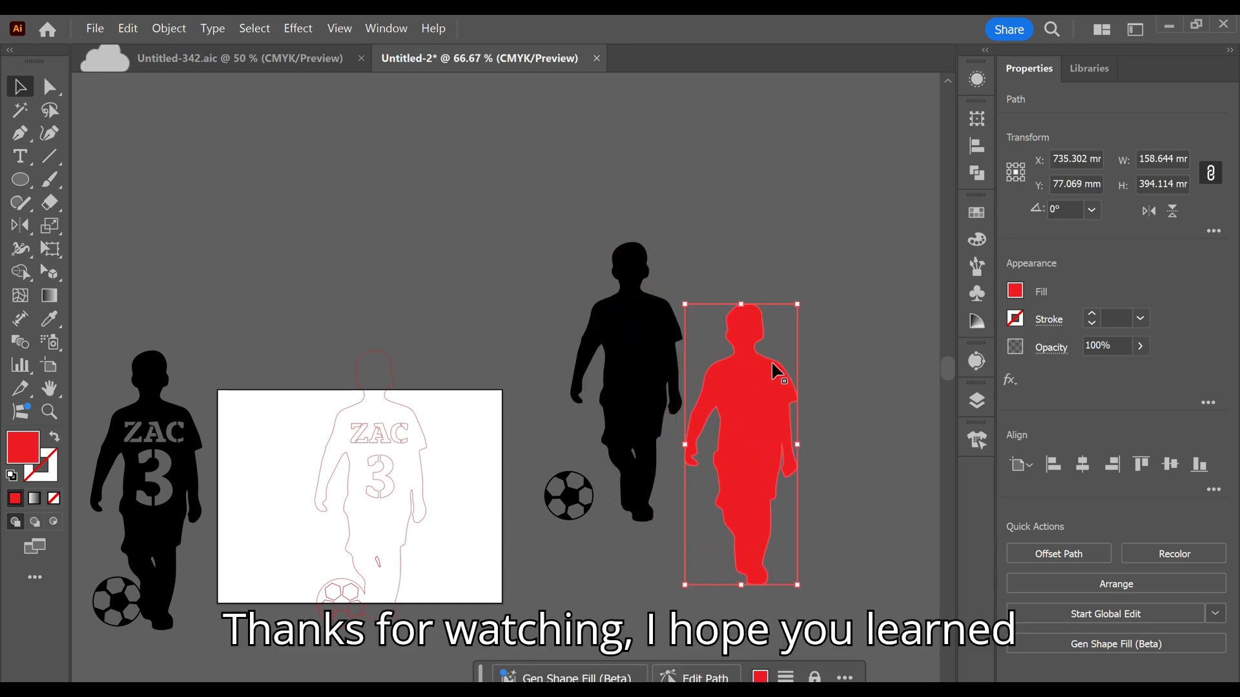